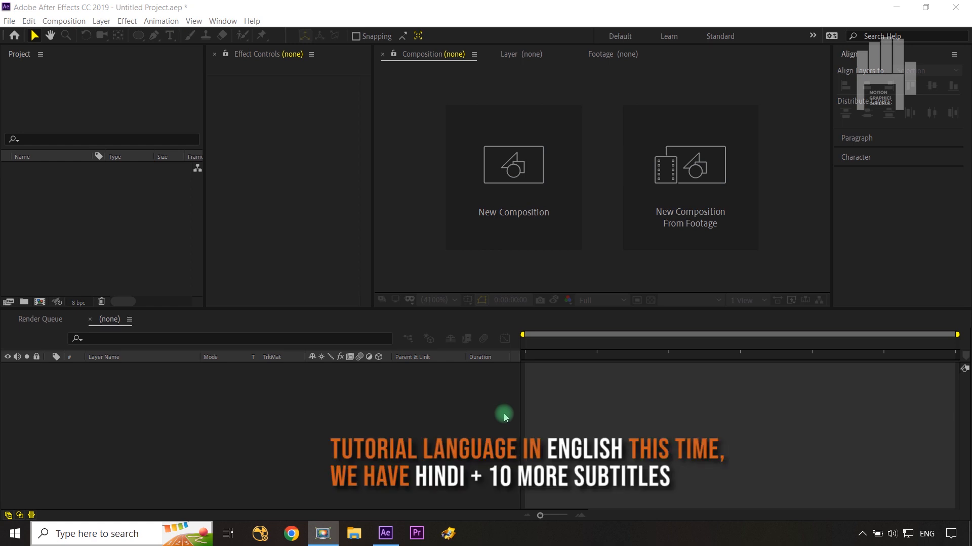
Create a 1920 x 1080 composition named cine at 25 fps with a duration of 0:00:05:01
key("ctrl+n")
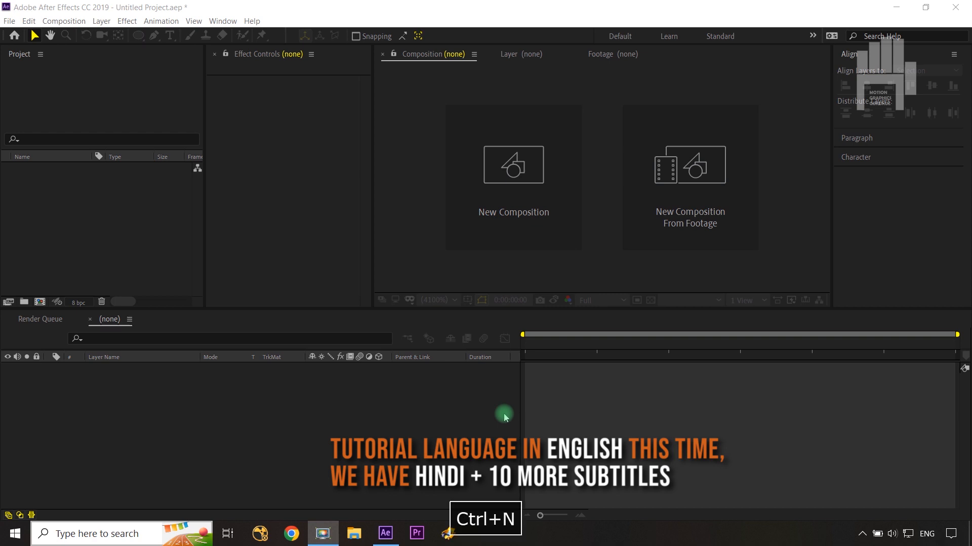
key("ctrl+n")
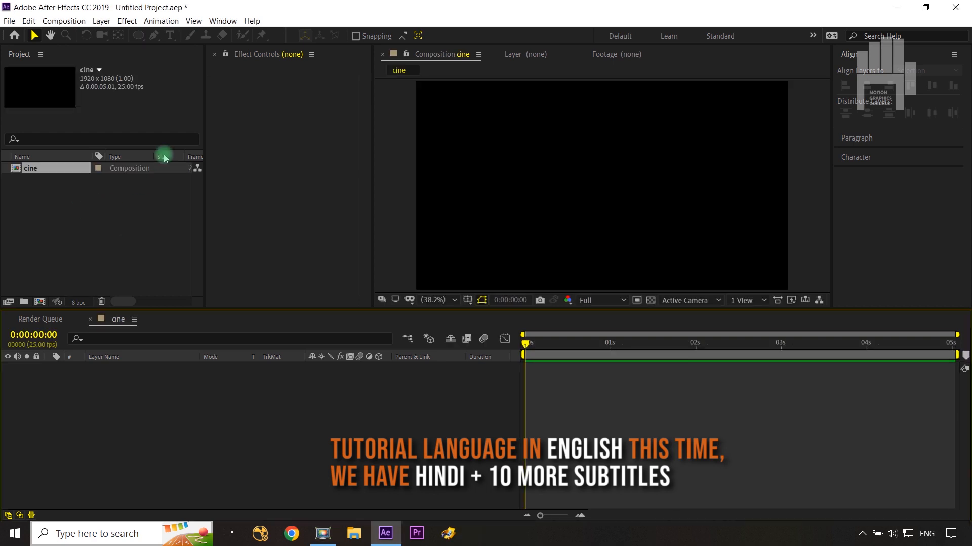
left_click(120, 397)
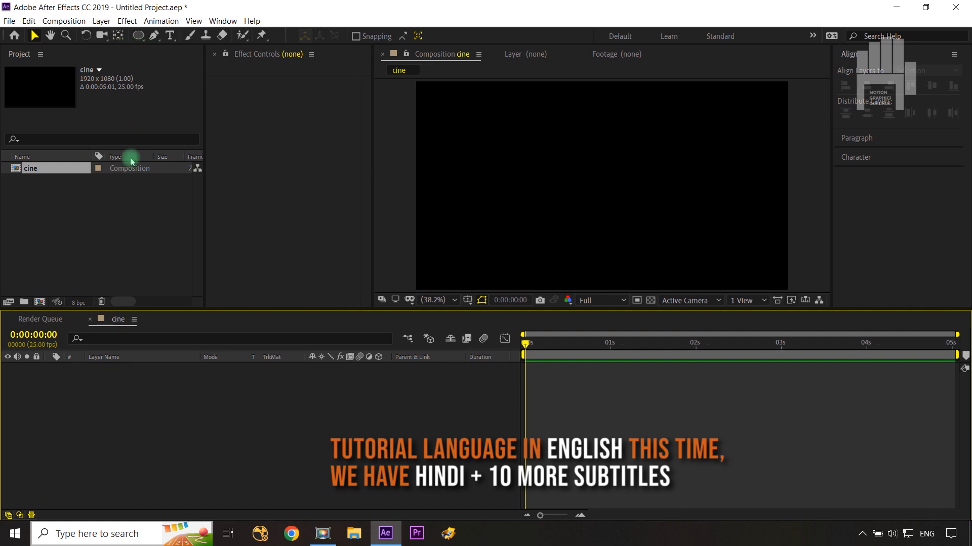
Add a full-frame 1920 x 1080 px purple solid layer named "mian body" to the cine composition
key("ctrl+y")
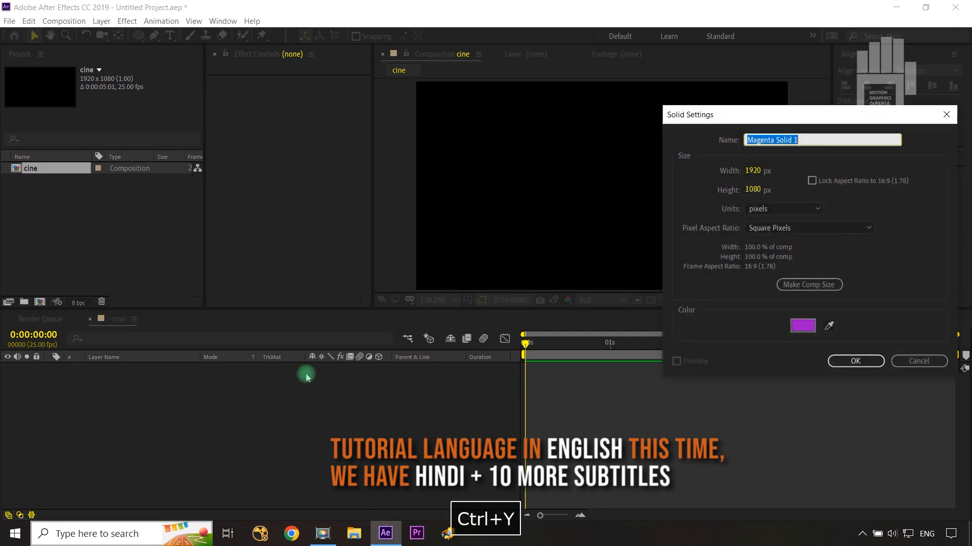
type("mi")
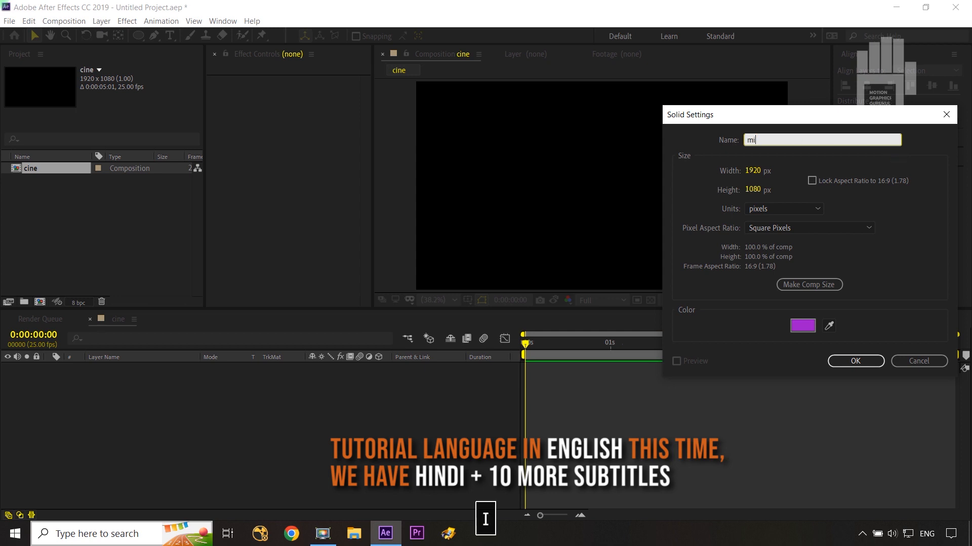
type("an body")
left_click(855, 360)
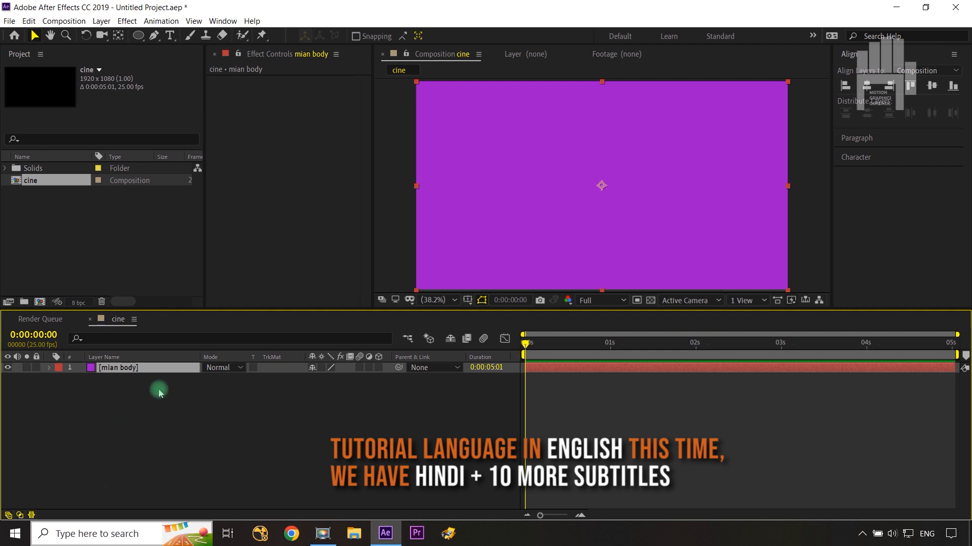
Draw a small circular ellipse mask in the middle of the mian body solid and centre it vertically and horizontally in the composition
left_click(140, 36)
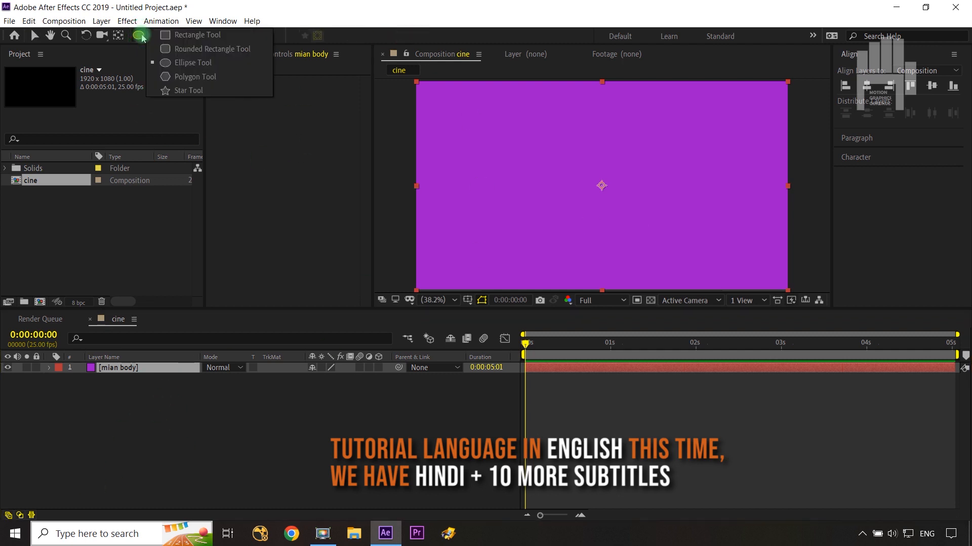
left_click(212, 63)
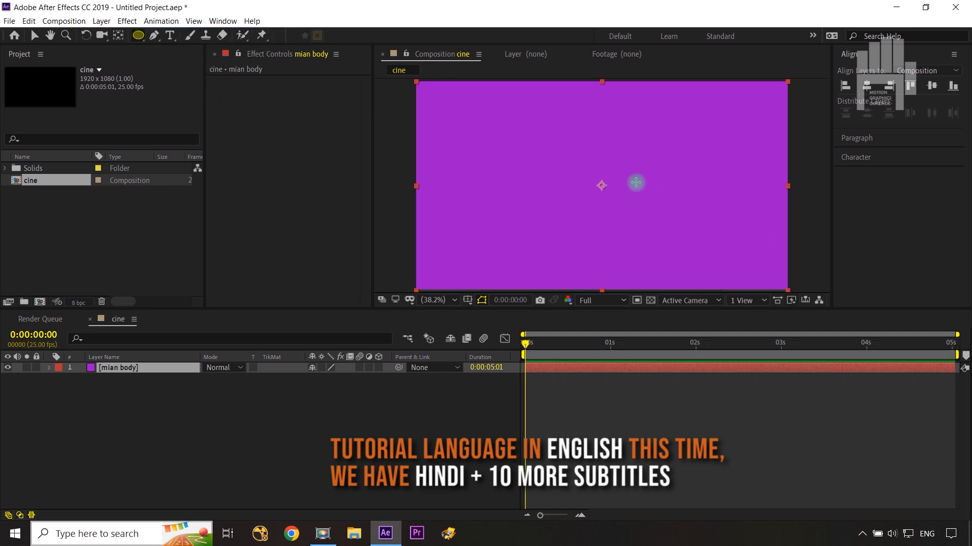
left_click_drag(580, 164, 617, 209)
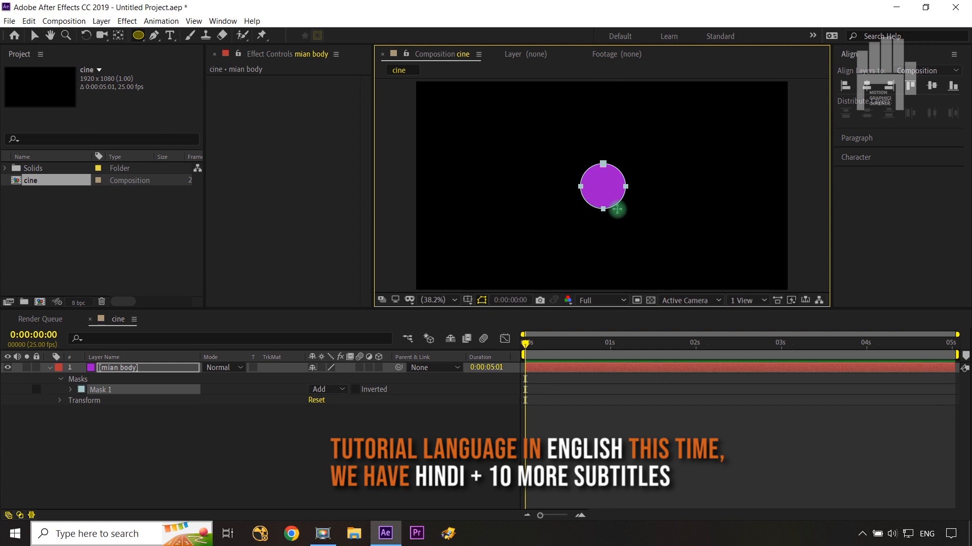
left_click(933, 84)
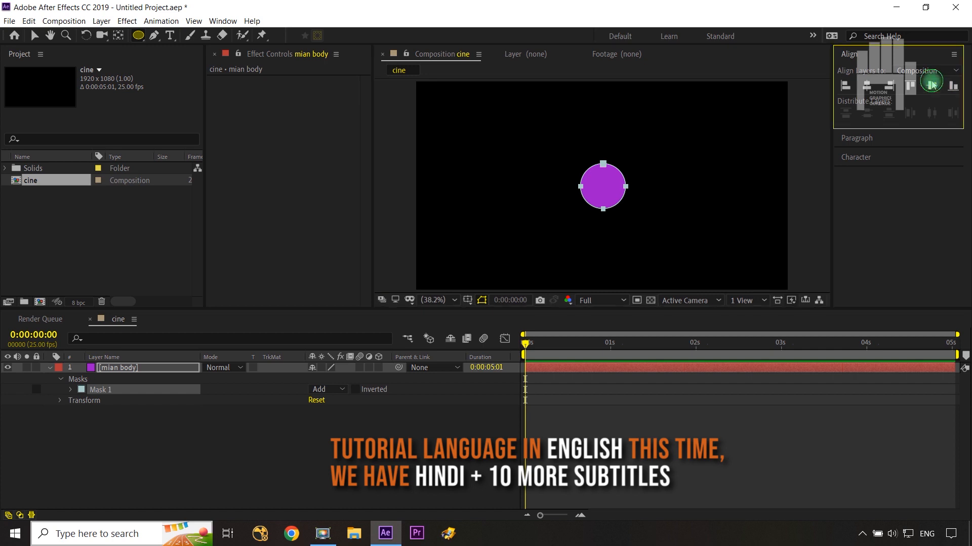
left_click(867, 86)
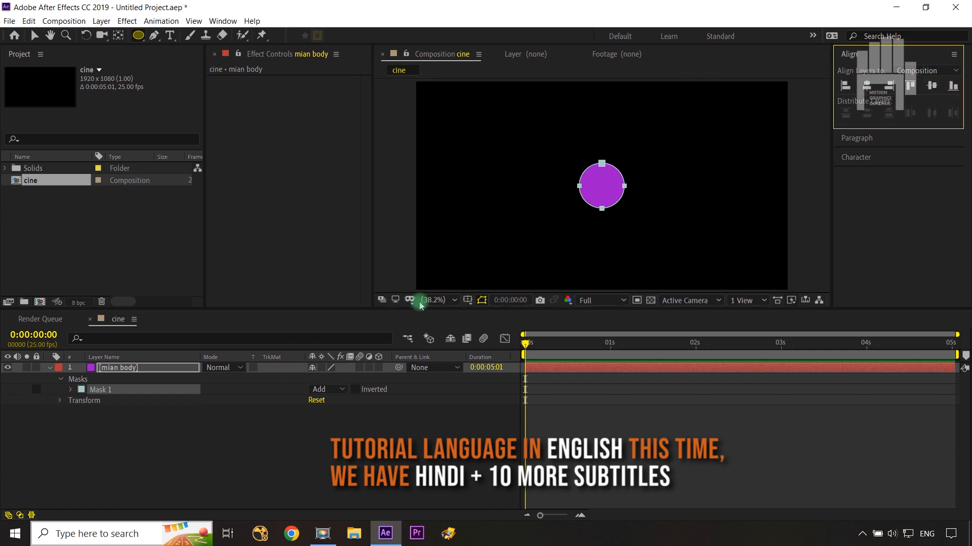
Show the title/action safe guides and nudge the mian body layer's Mask Path slightly right and down towards the frame's centre mark
left_click(467, 300)
left_click(498, 315)
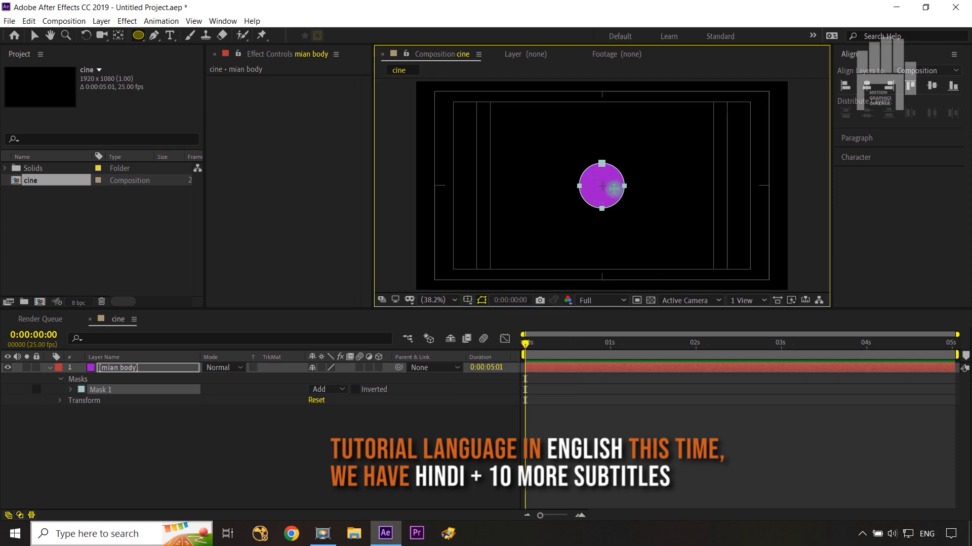
key("v")
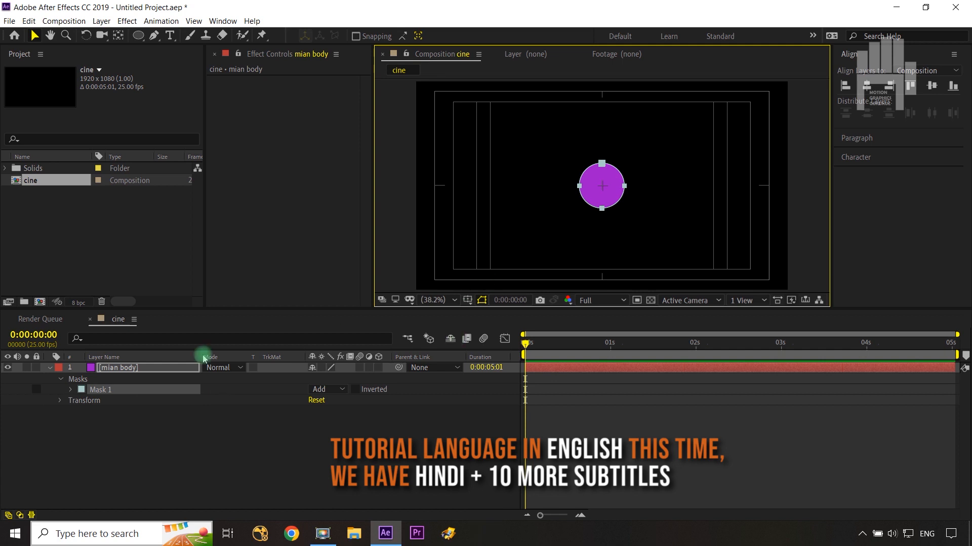
left_click(71, 390)
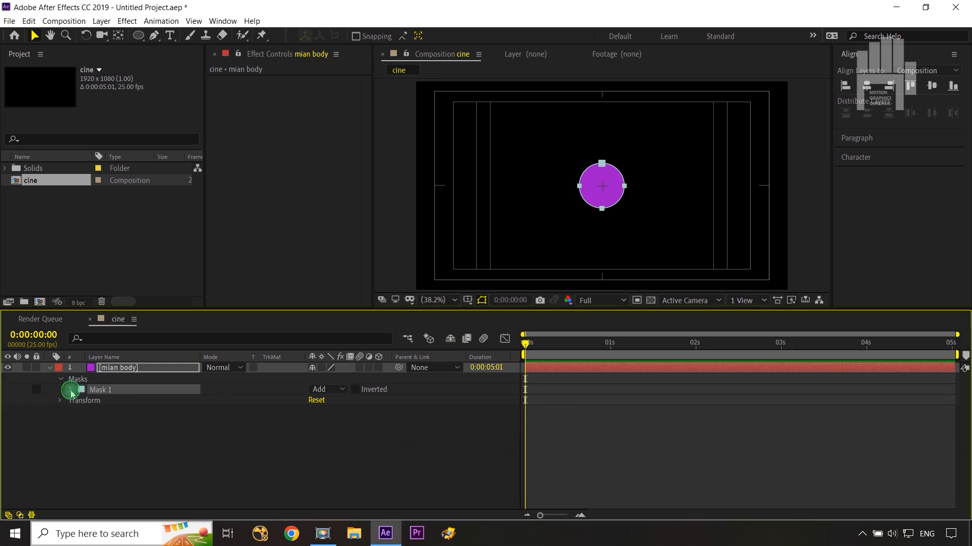
left_click(135, 400)
scroll(644, 204, "up", 2)
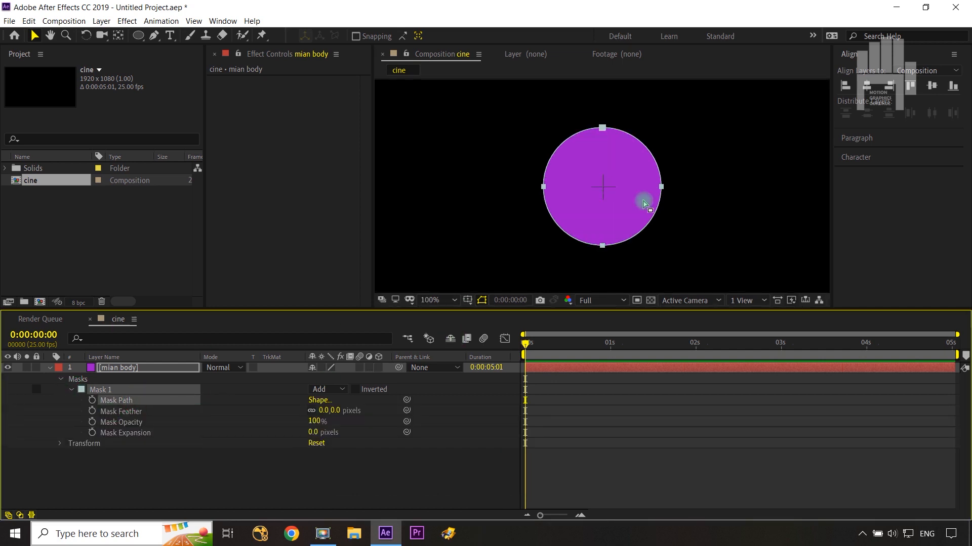
key("Right")
key("Right")
key("Right")
key("Right")
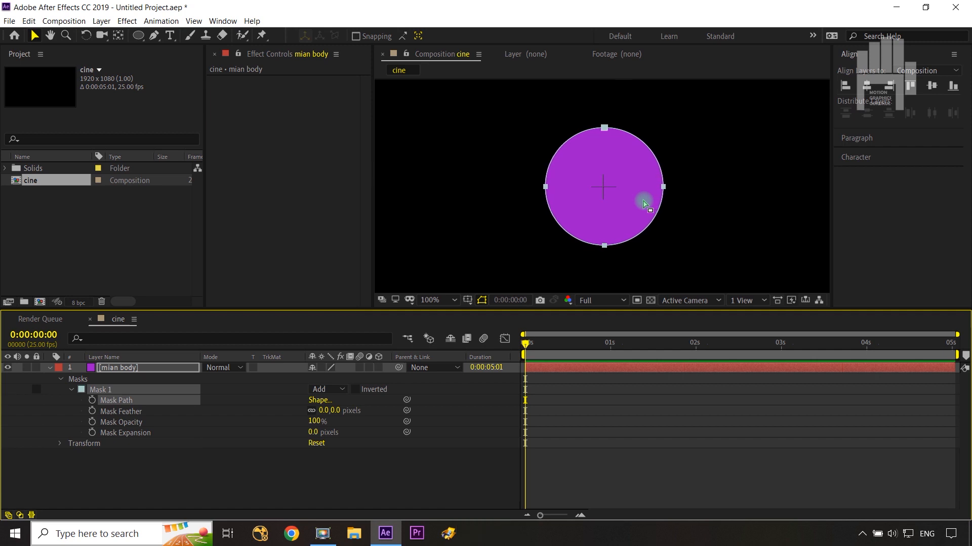
key("Left")
key("Down")
key("Down")
key("Right")
key("Right")
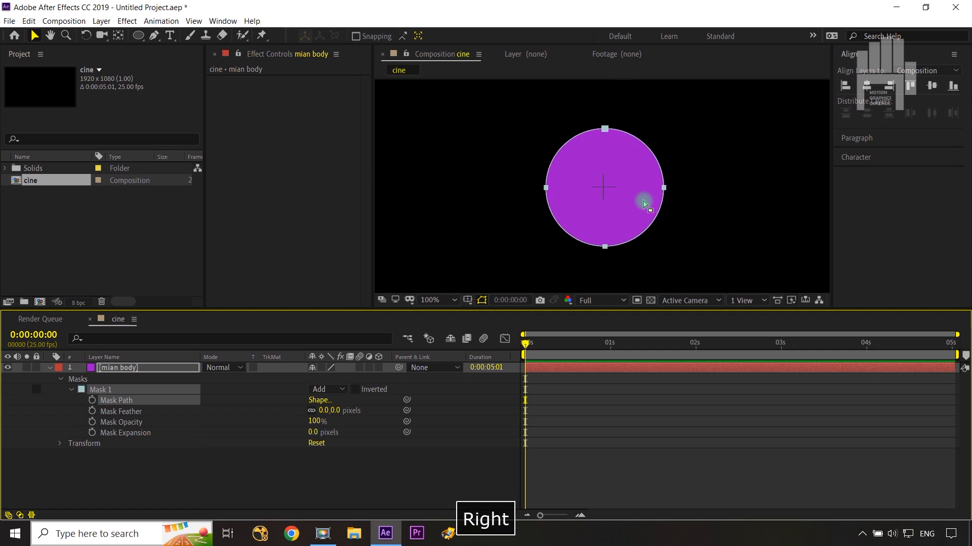
key("Left")
key("Down")
key("Down")
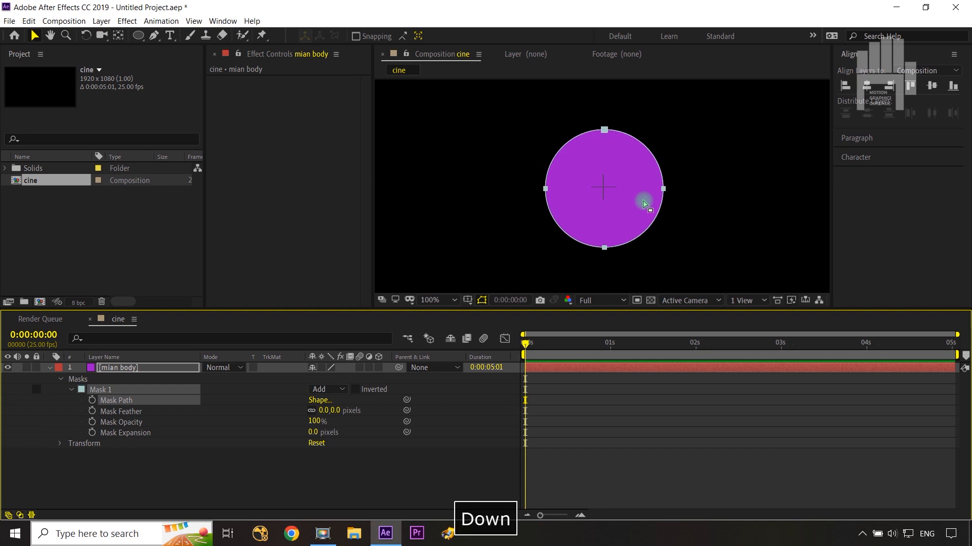
Scale the circular mask down around its centre to about half its size, keeping it round
key("shift+slash")
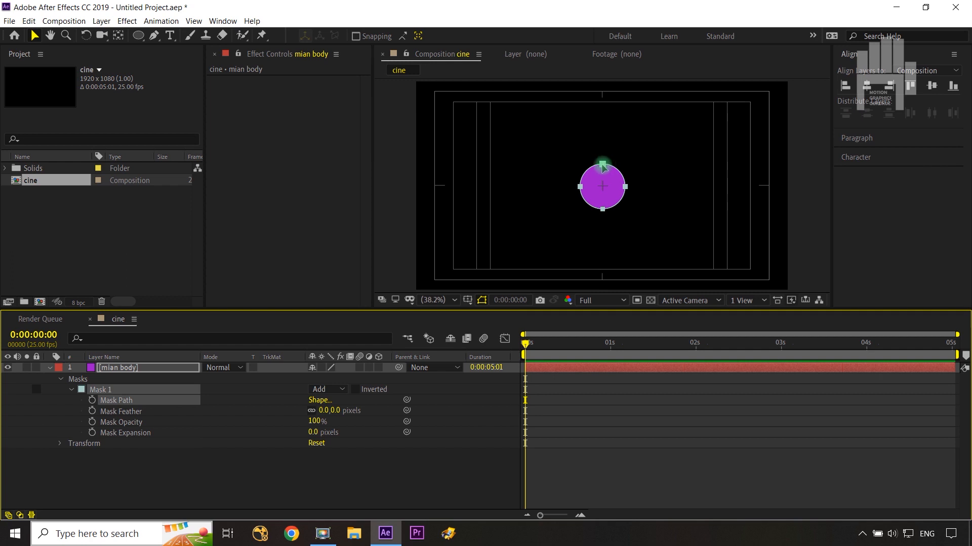
double_click(602, 165)
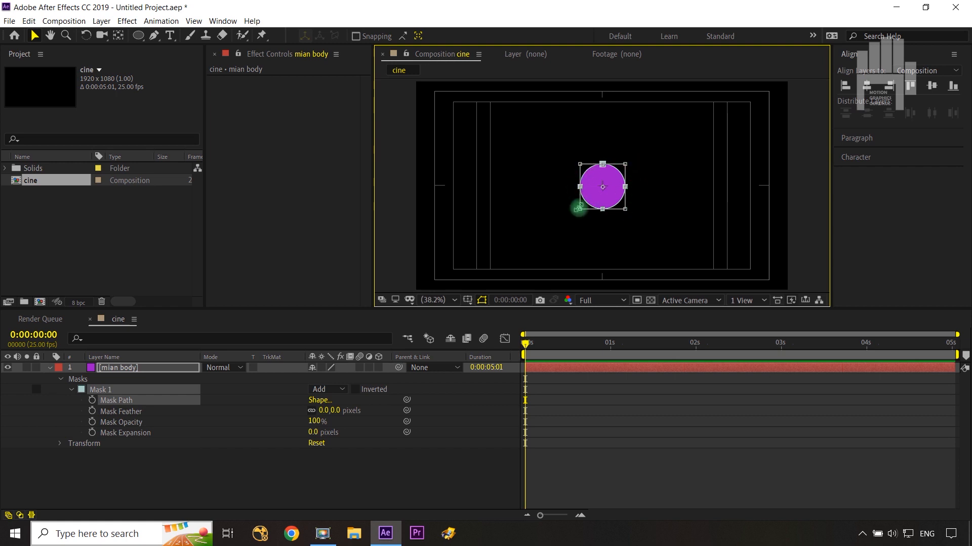
left_click_drag(625, 163, 612, 171)
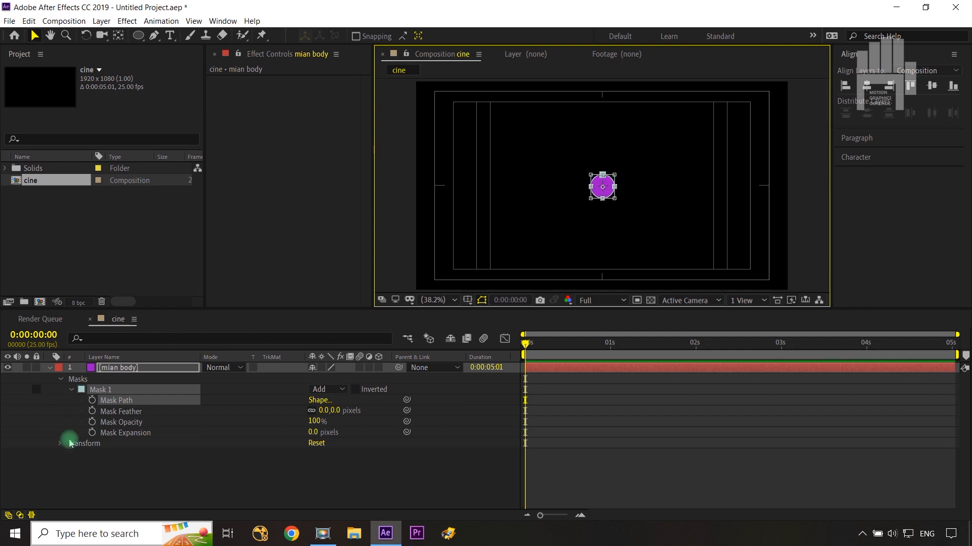
Set the Mask Feather of Mask 1 on the mian body layer to 100 pixels in both directions
left_click(154, 371)
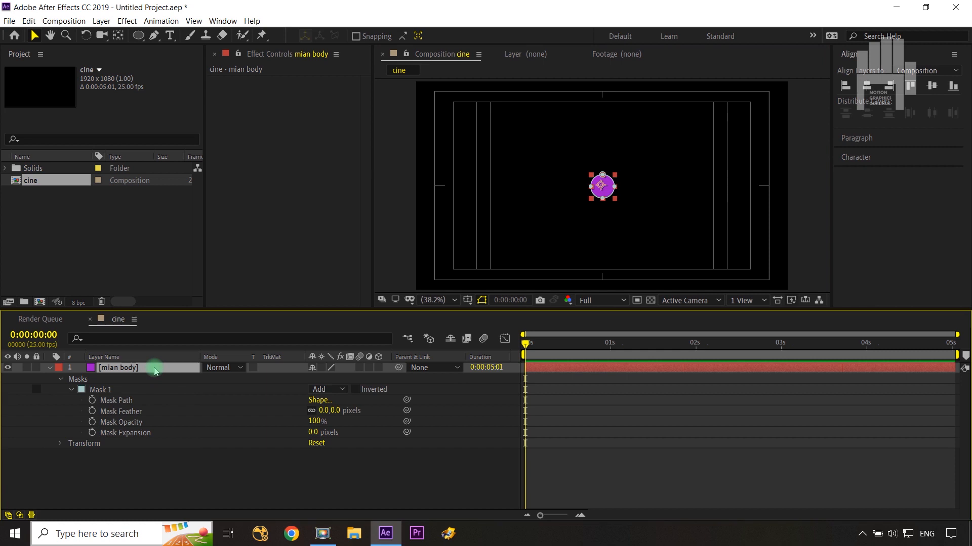
key("f")
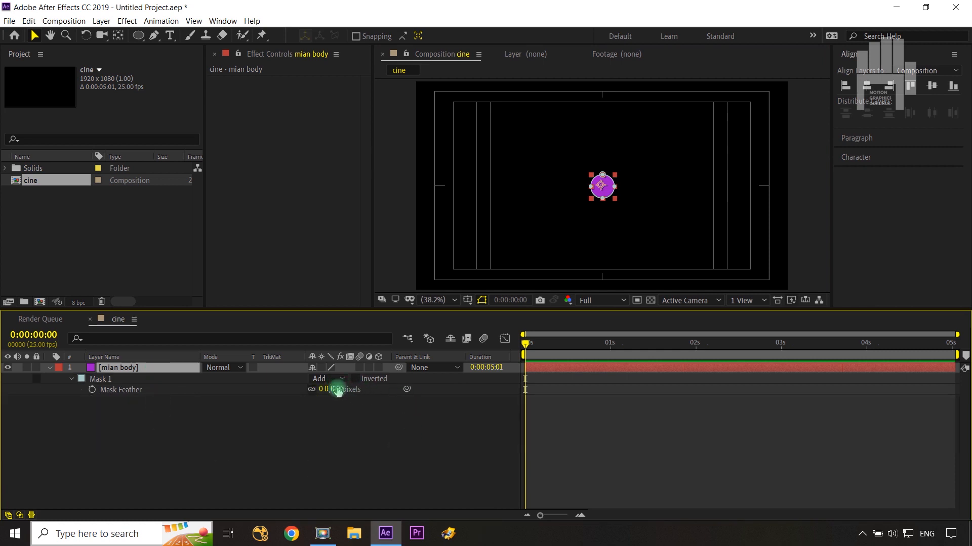
left_click_drag(338, 391, 392, 383)
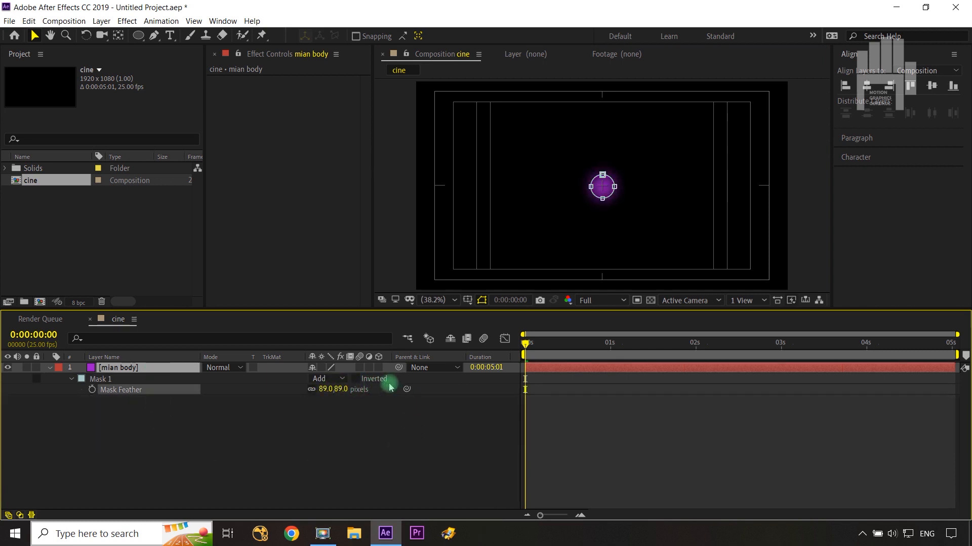
left_click(387, 423)
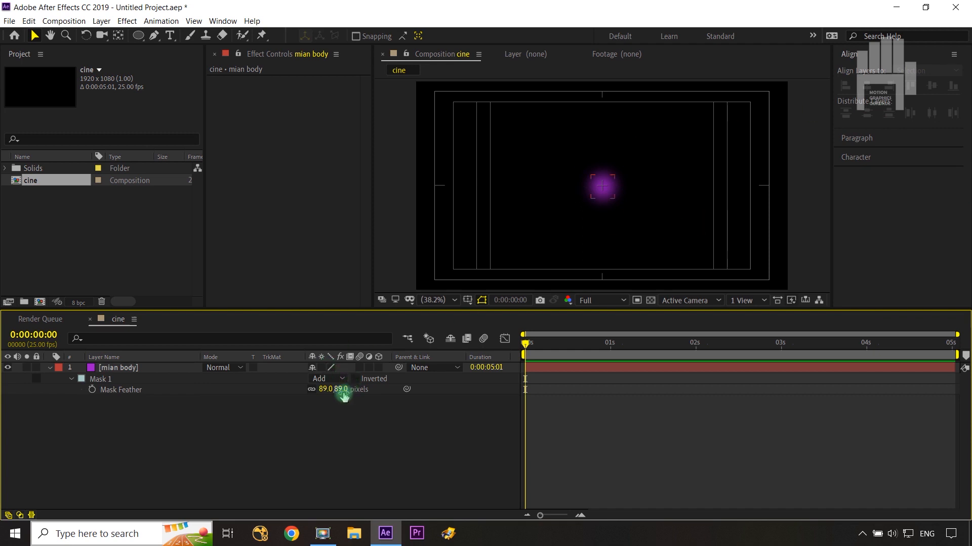
left_click_drag(342, 393, 355, 392)
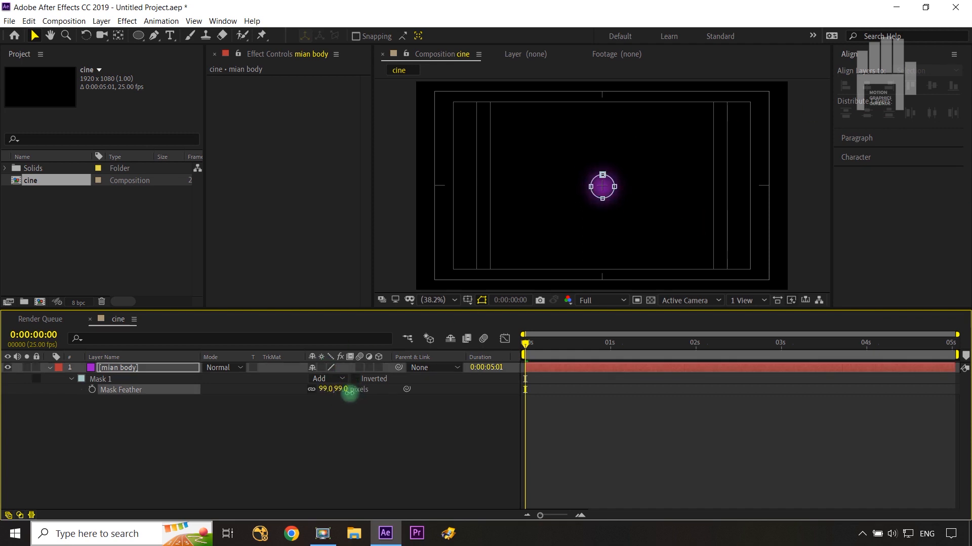
left_click(351, 405)
key("slash")
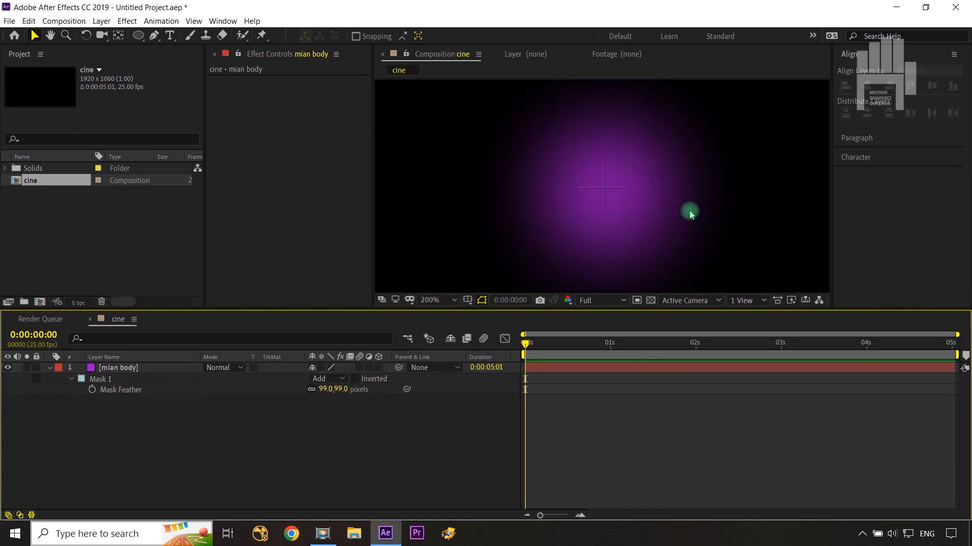
left_click(342, 390)
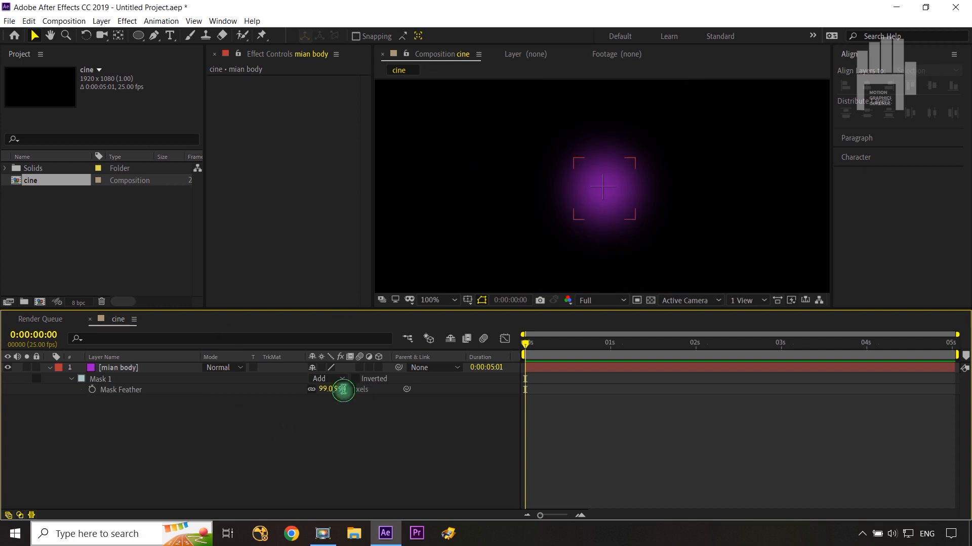
type("1900")
key("BackSpace")
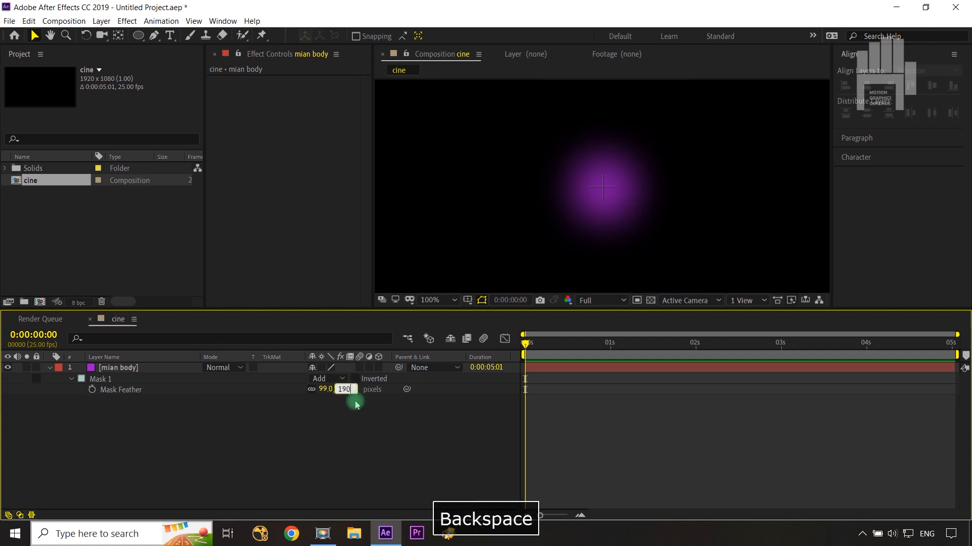
type("0")
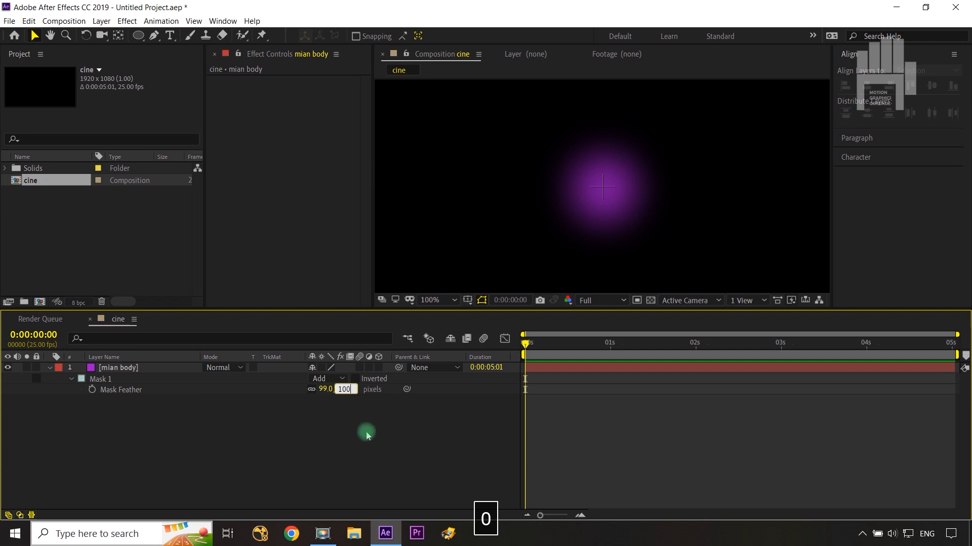
left_click(367, 436)
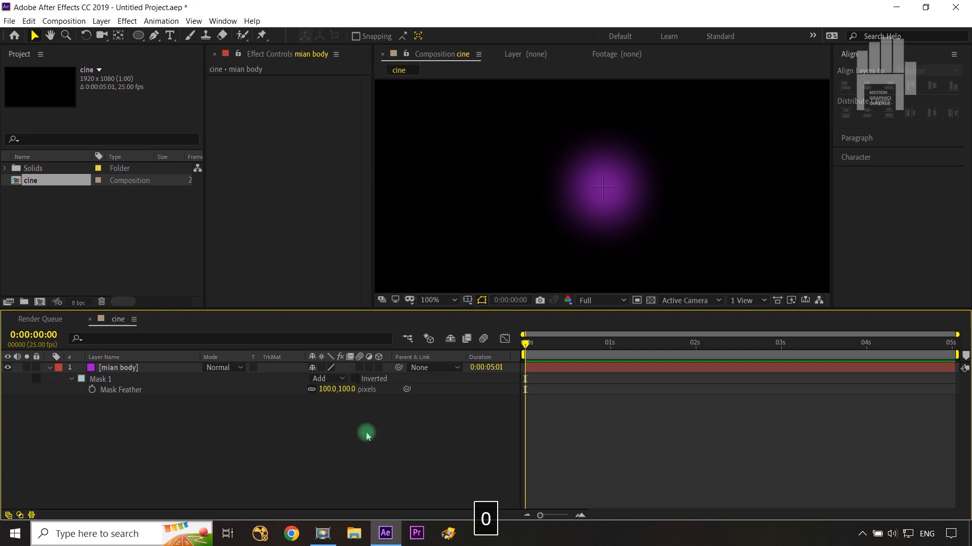
Collapse the mian body layer's properties and duplicate the layer
left_click(48, 371)
left_click(110, 369)
key("ctrl+d")
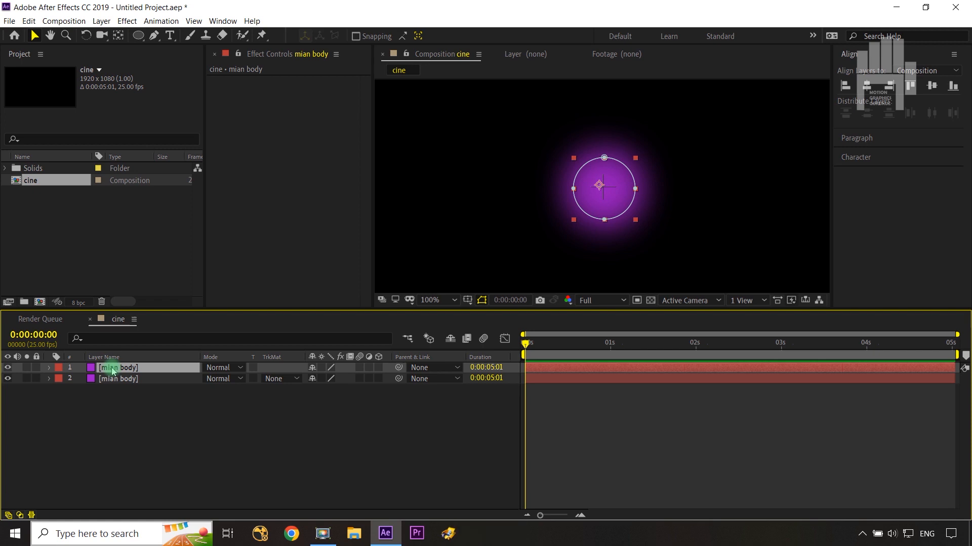
Shrink the top mian body copy's Mask Path around its centre to about two thirds of its size
key("m")
left_click(116, 389)
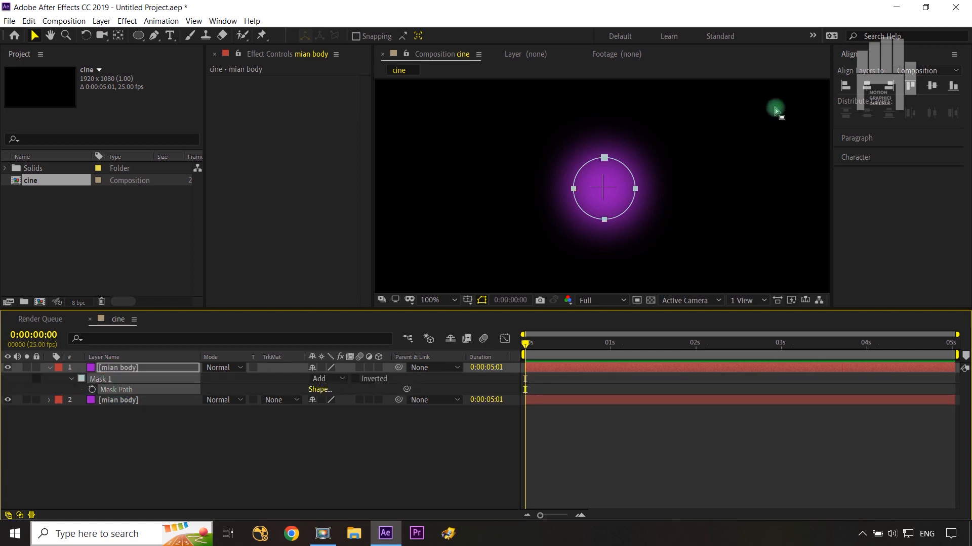
double_click(604, 161)
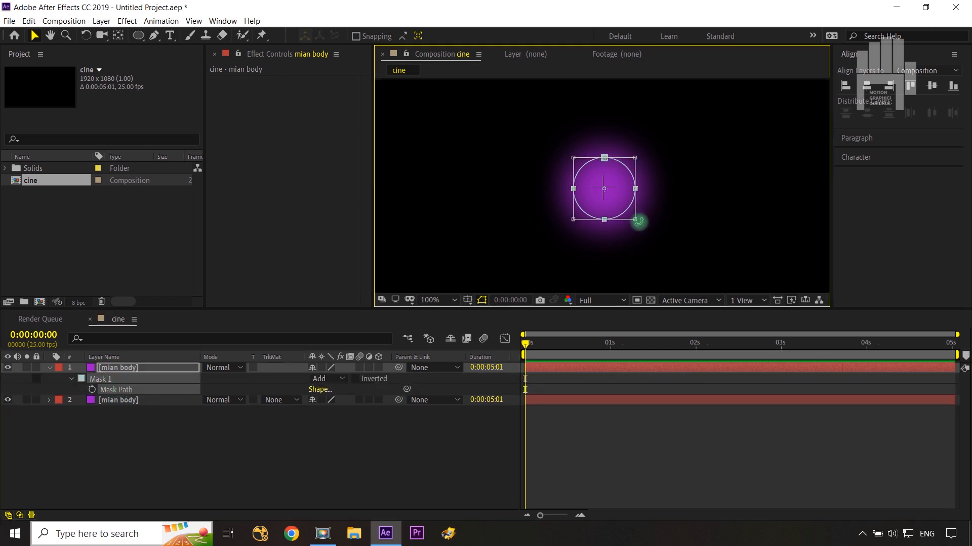
left_click_drag(635, 219, 627, 213)
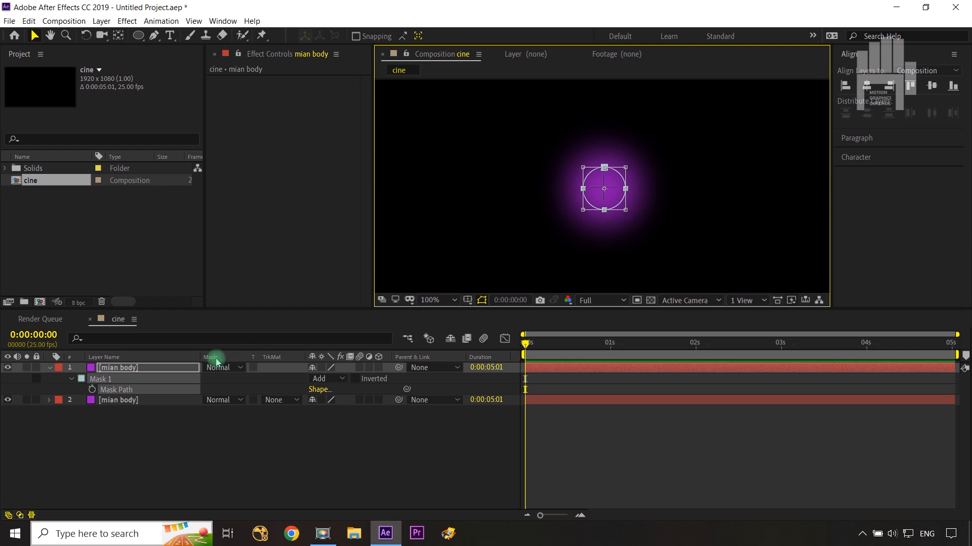
Set the Mask Feather of the upper mian body copy to 68 pixels in both directions and rename the layer core1
key("f")
left_click_drag(347, 390, 334, 392)
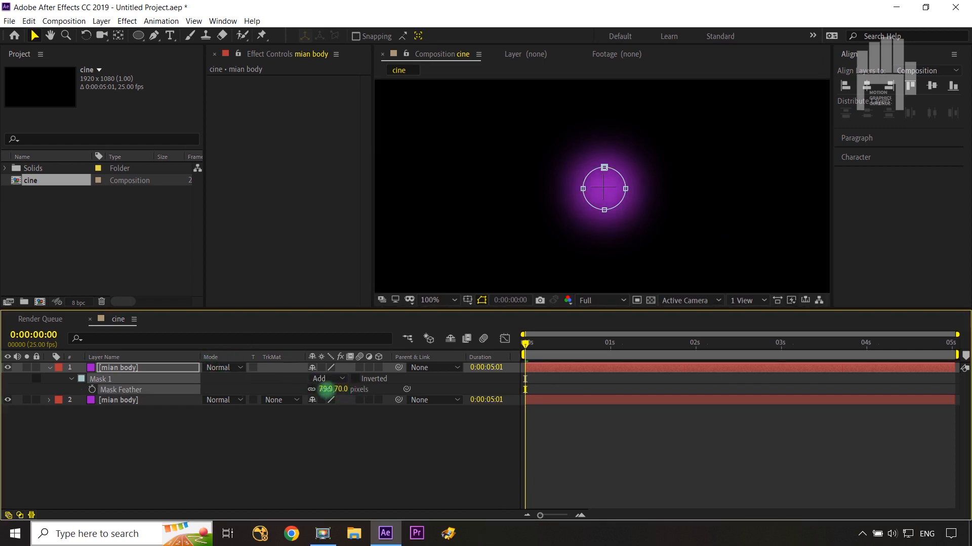
left_click(167, 360)
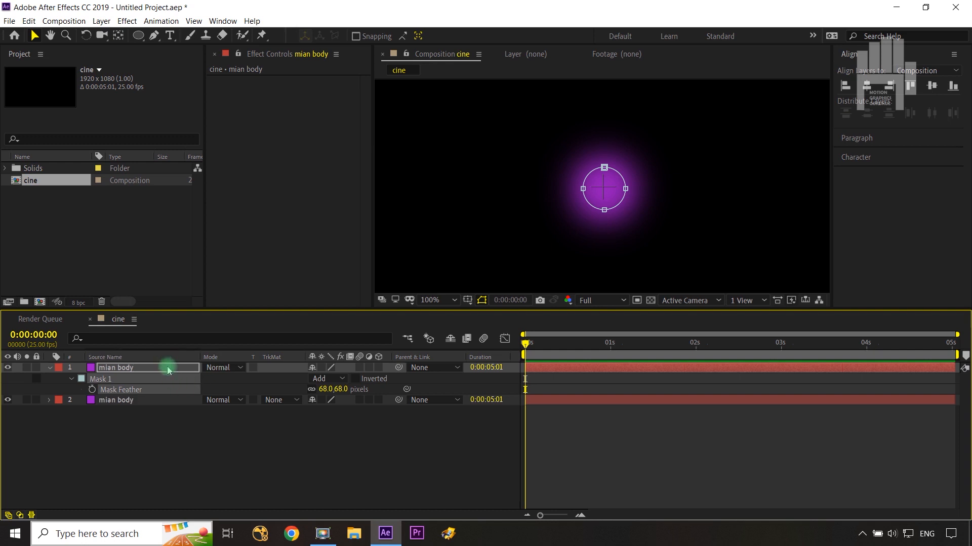
left_click(167, 368)
key("Return")
type("co")
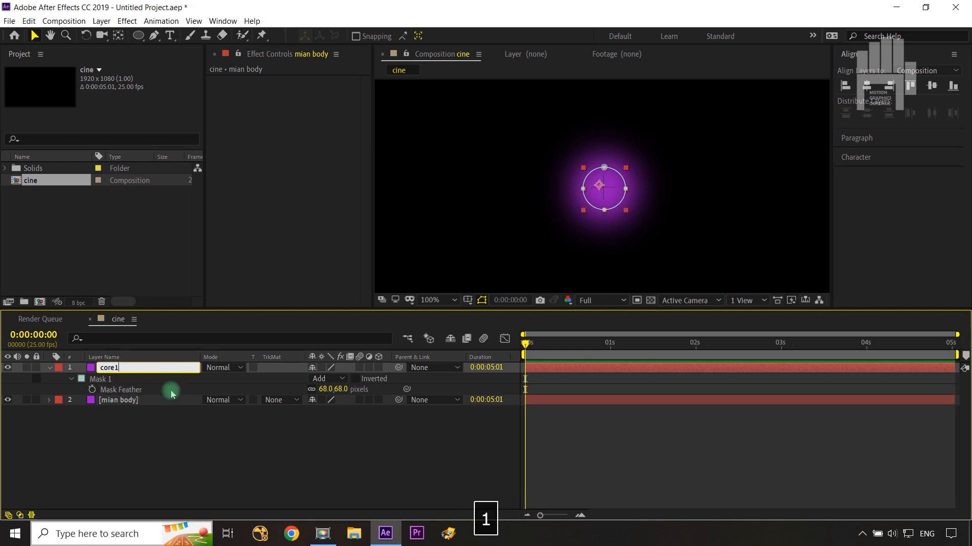
type("re1")
left_click(179, 435)
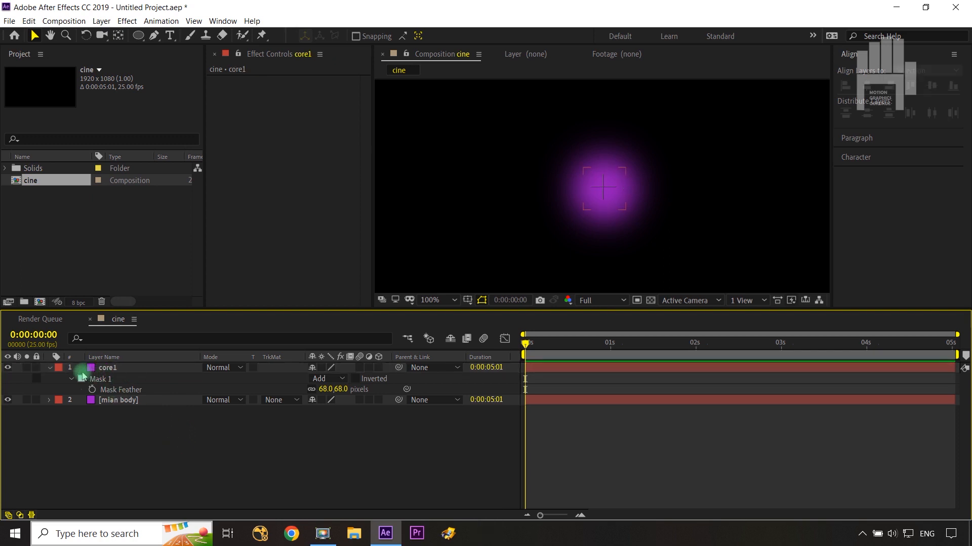
Set the label colour of the core1 layer to Fuchsia
left_click(90, 373)
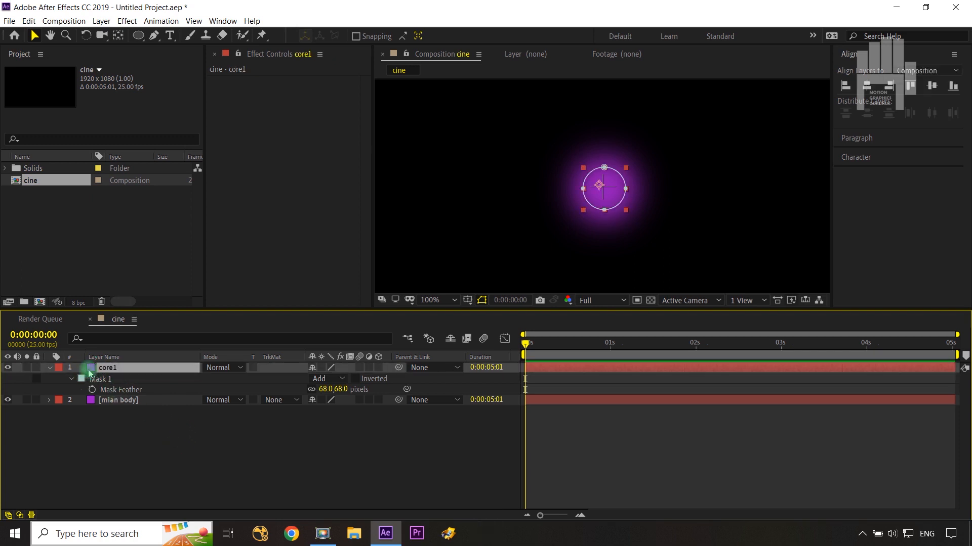
left_click(59, 368)
left_click(84, 330)
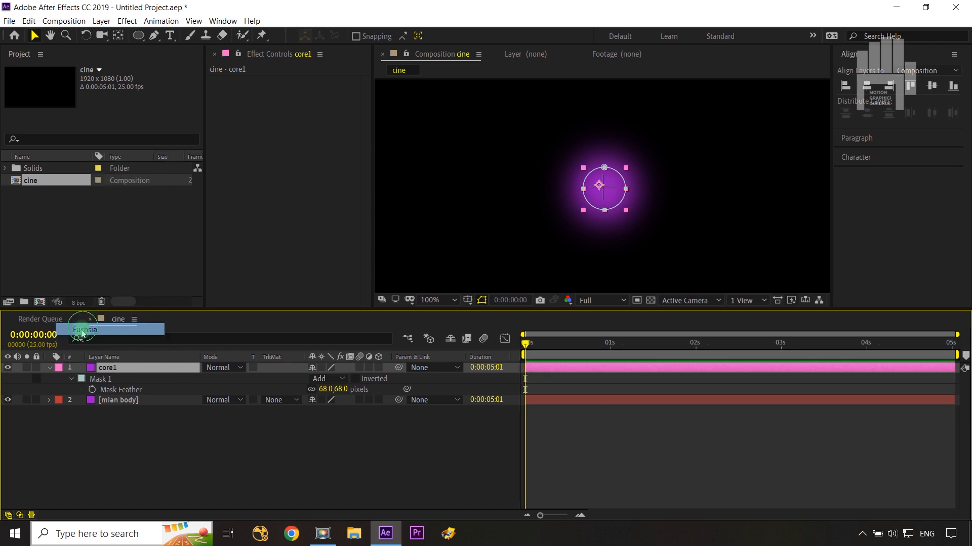
left_click(158, 445)
Duplicate the core1 layer and shrink the copy's circular Mask Path around its centre to about half its size
left_click(118, 373)
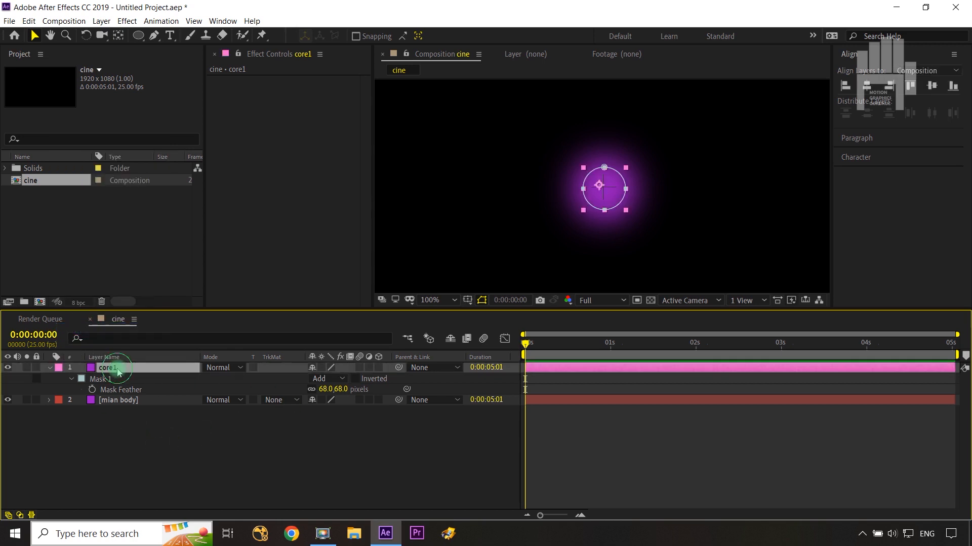
key("ctrl+d")
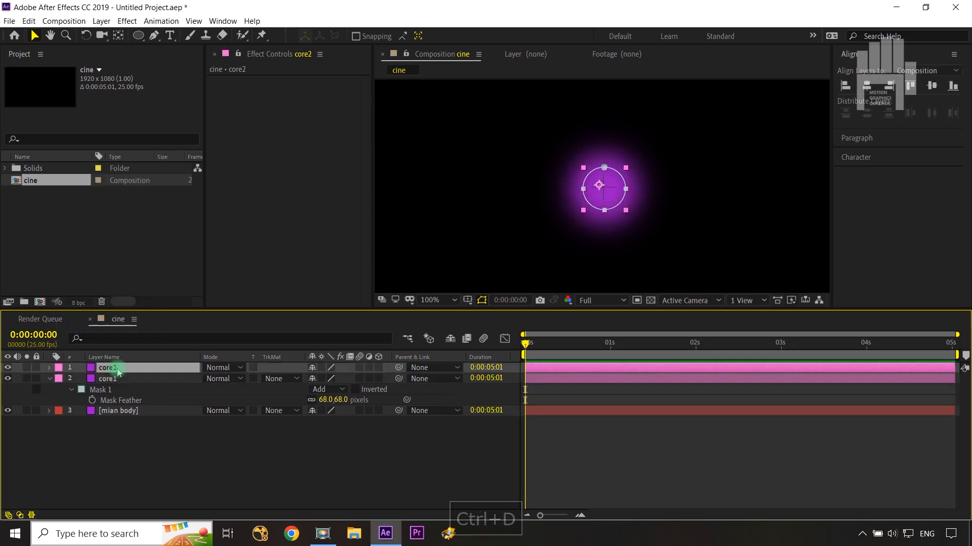
key("m")
left_click(100, 391)
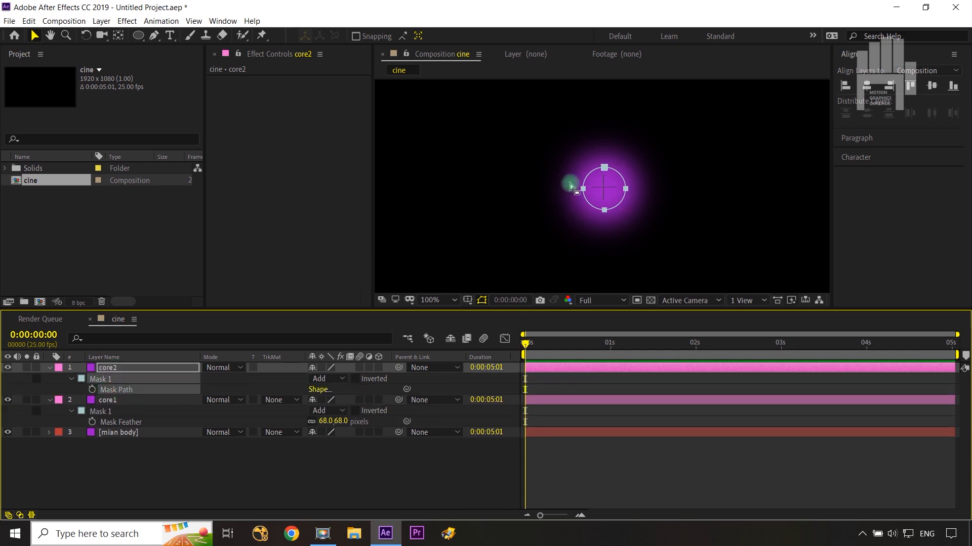
left_click(605, 168)
double_click(606, 170)
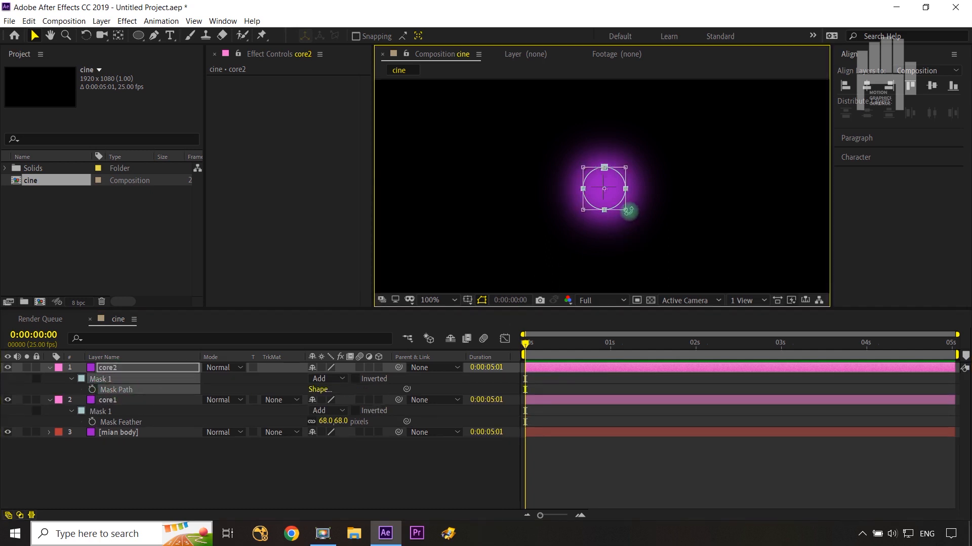
left_click_drag(625, 208, 617, 203)
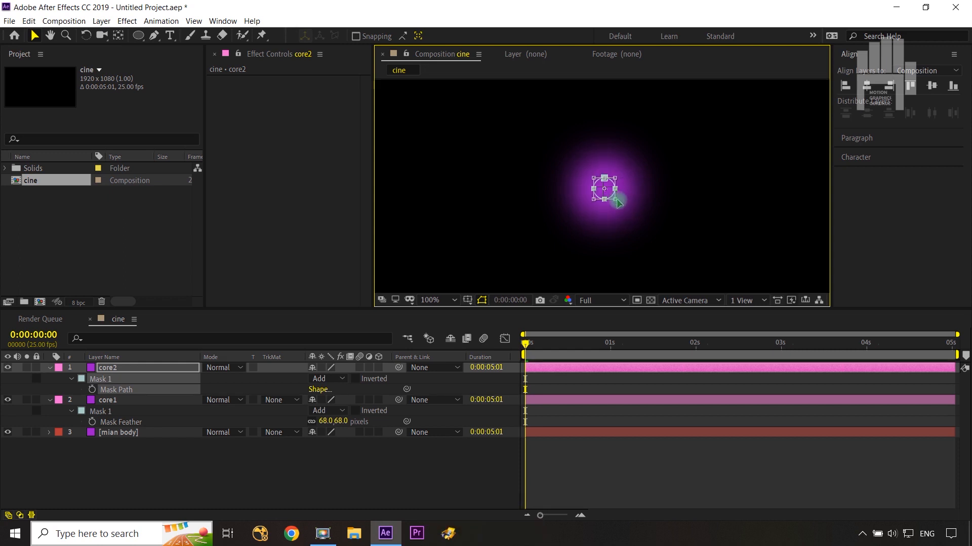
Set the Mask Feather of the core2 layer to 30 pixels in both directions
key("f")
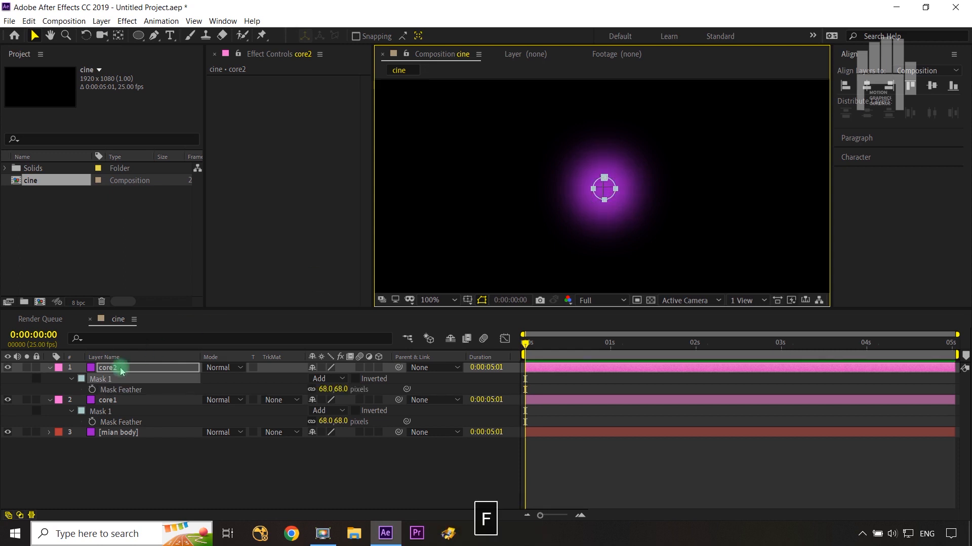
left_click(340, 389)
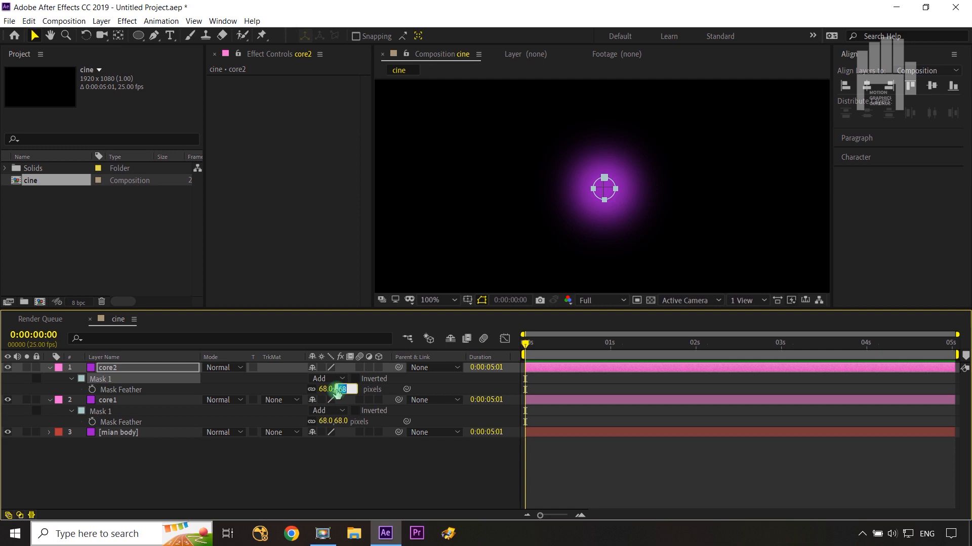
type("30")
left_click(367, 471)
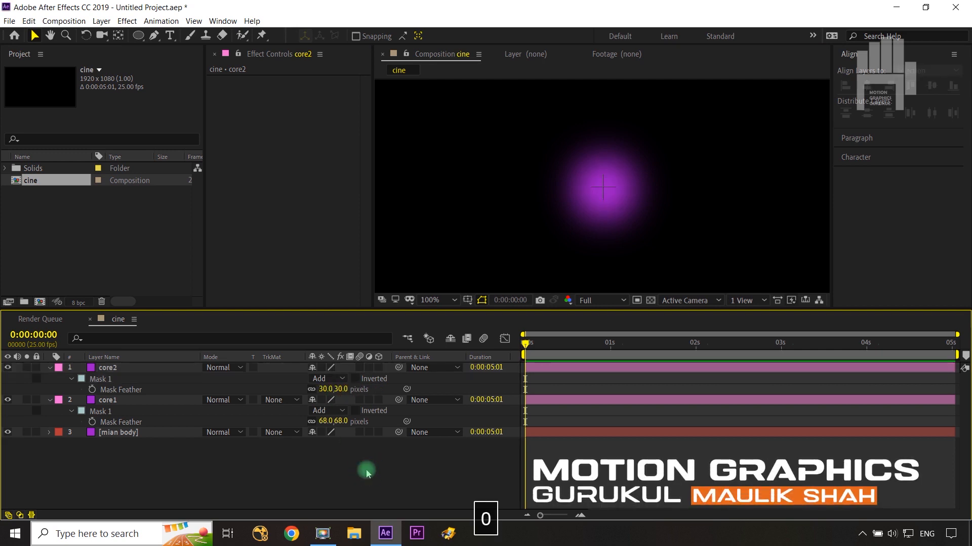
Set the blending mode of the core2, core1 and mian body layers to Add
left_click(129, 368)
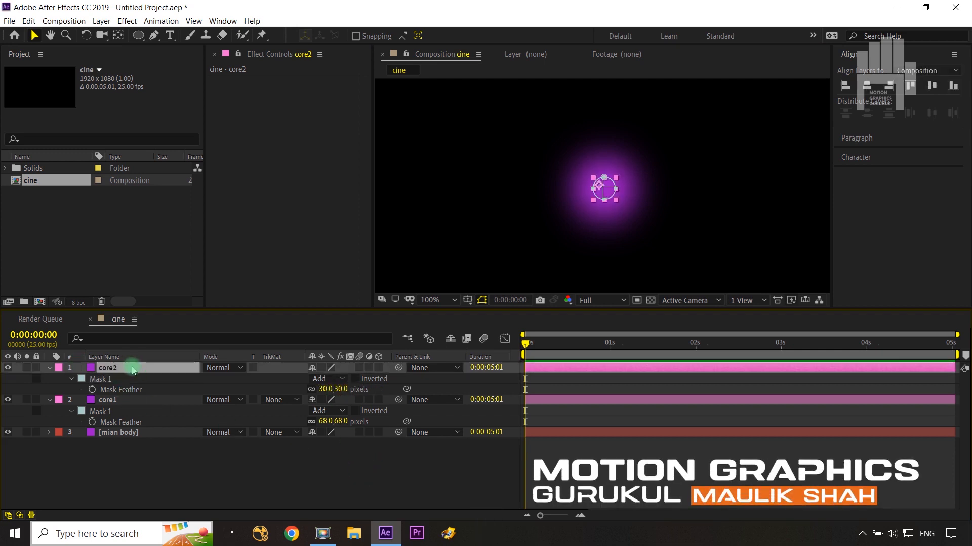
left_click(135, 434, "shift")
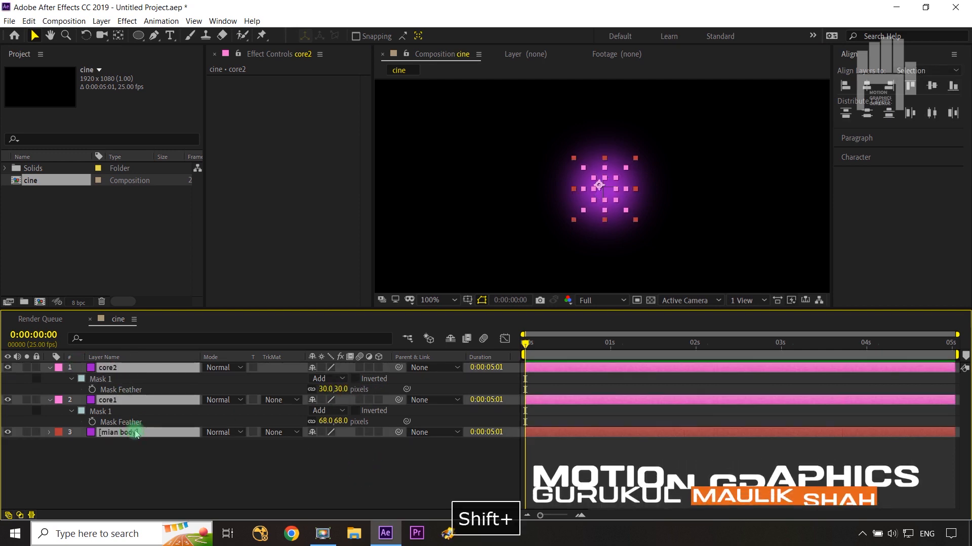
left_click(217, 369)
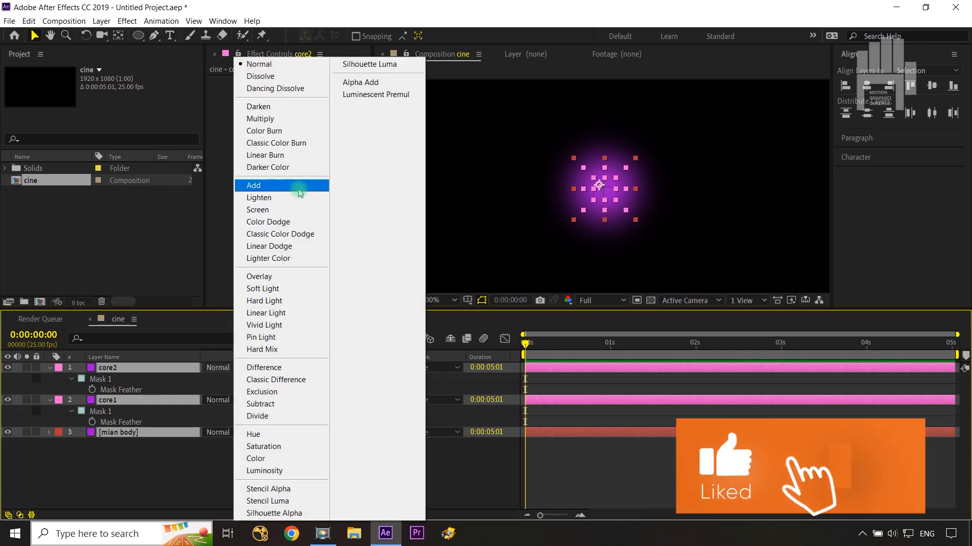
left_click(300, 190)
left_click(287, 475)
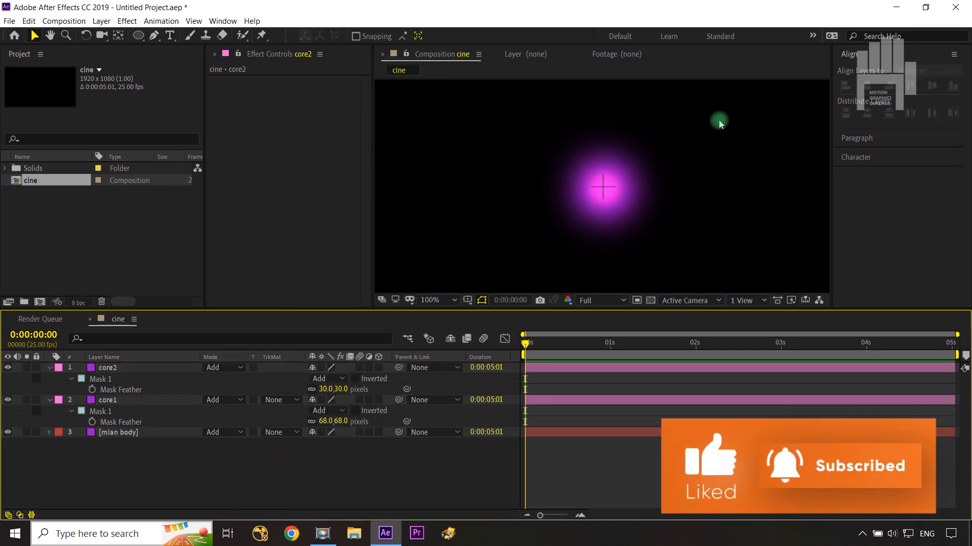
Turn off the Title/Action Safe guides and fit the whole composition in the viewer
left_click(467, 301)
left_click(501, 314)
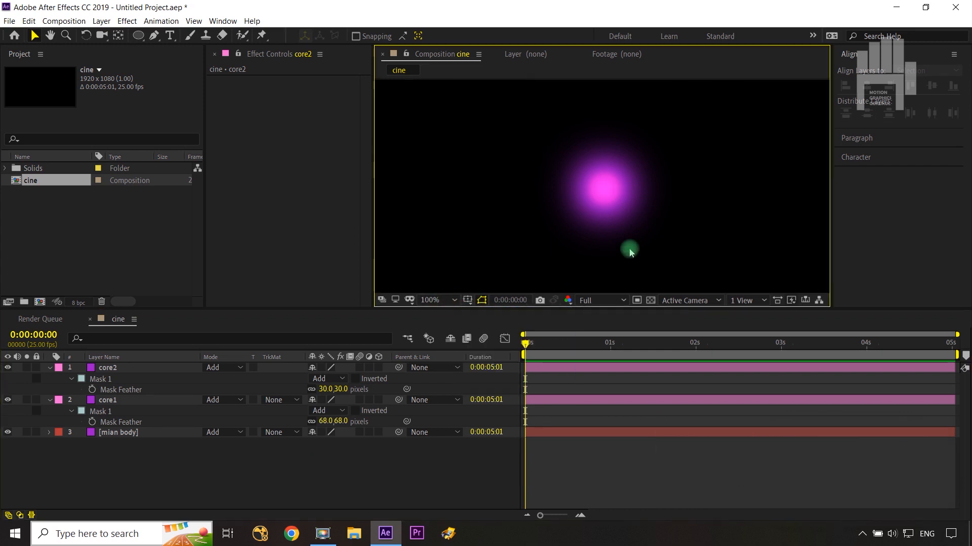
key("shift+slash")
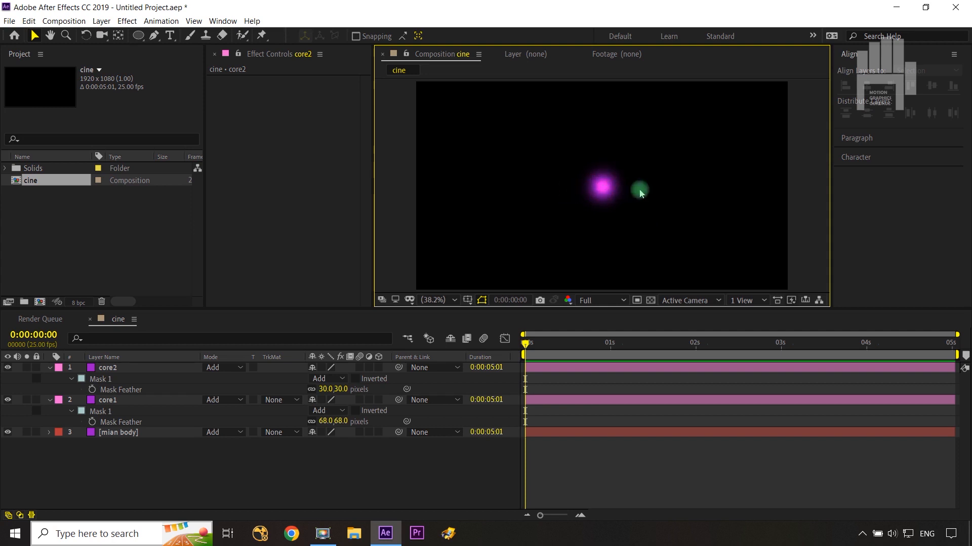
Duplicate the core2 layer and rename the copy flare1
left_click(144, 371)
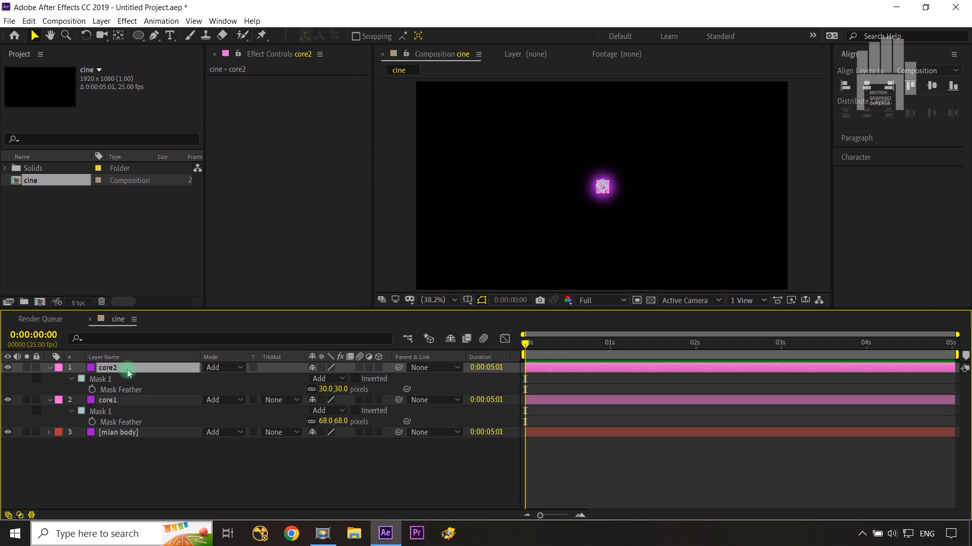
key("ctrl+d")
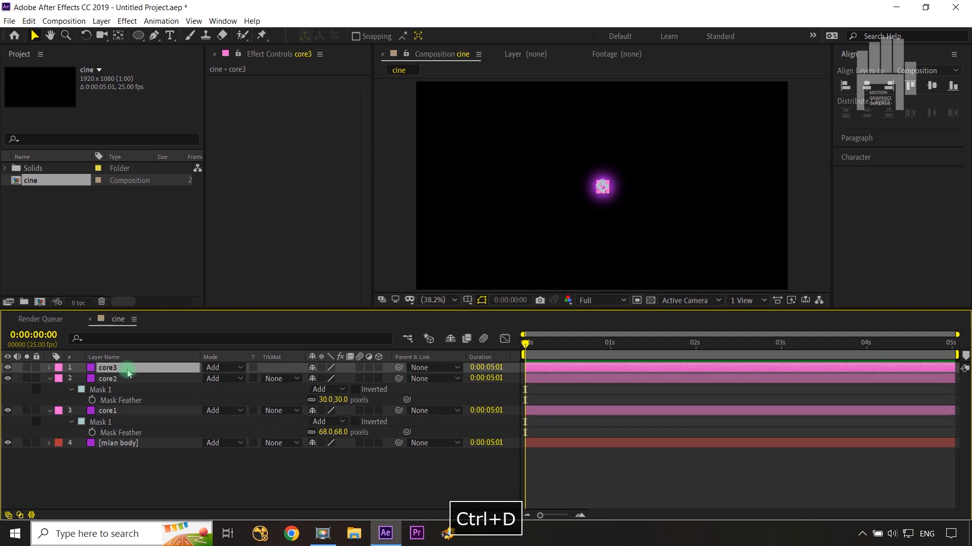
key("Return")
type("flare")
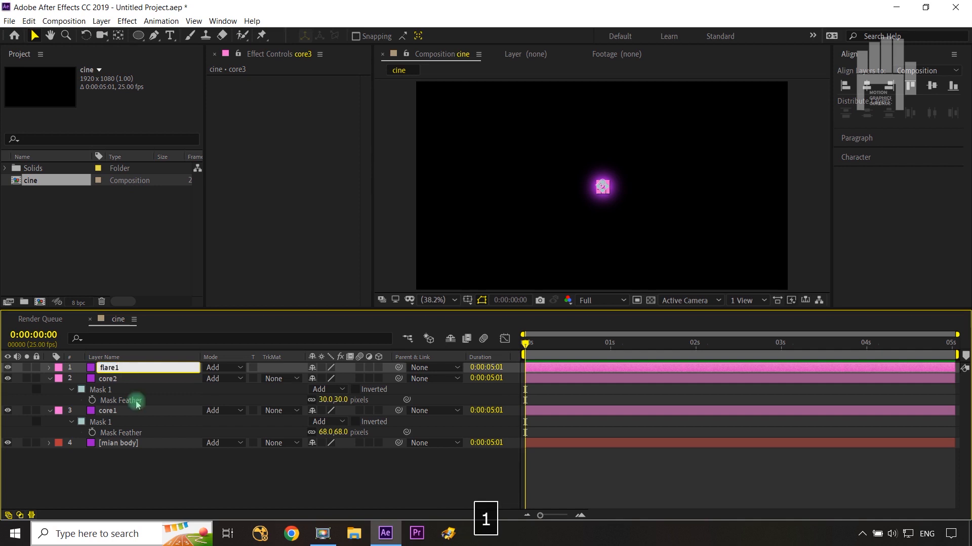
type("1")
left_click(150, 453)
Recolour flare1 to hex 8917CA as a new solid, copying the hex code, and give the layer a Yellow label
left_click(125, 370)
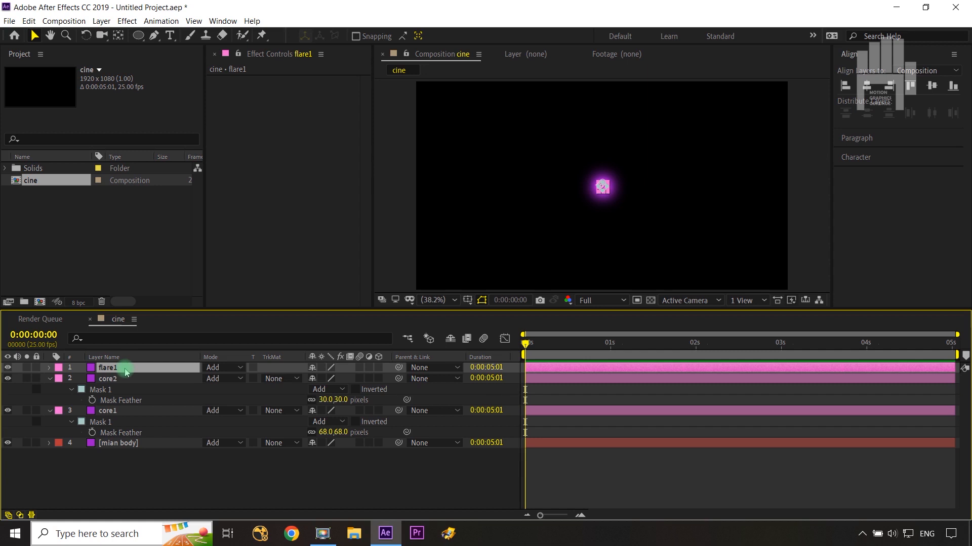
key("ctrl+shift+y")
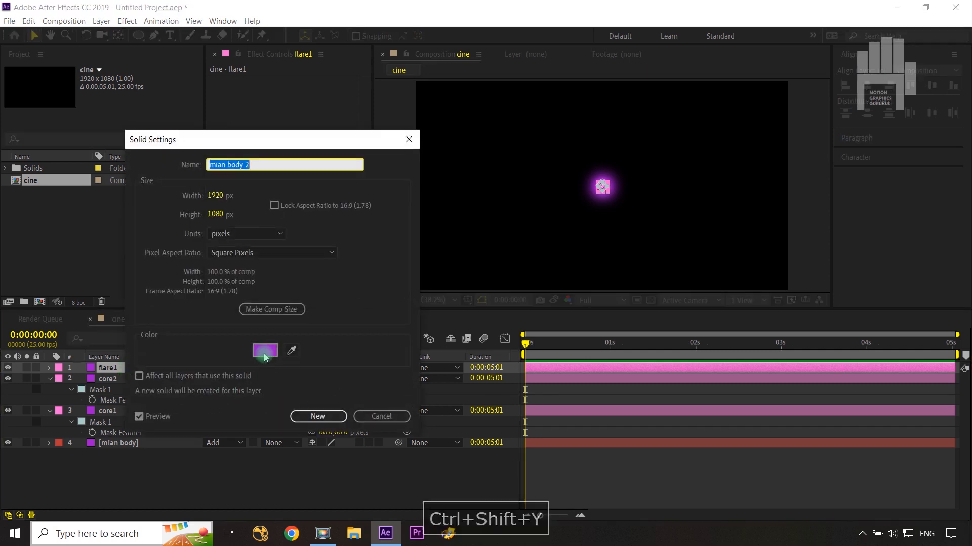
left_click(263, 348)
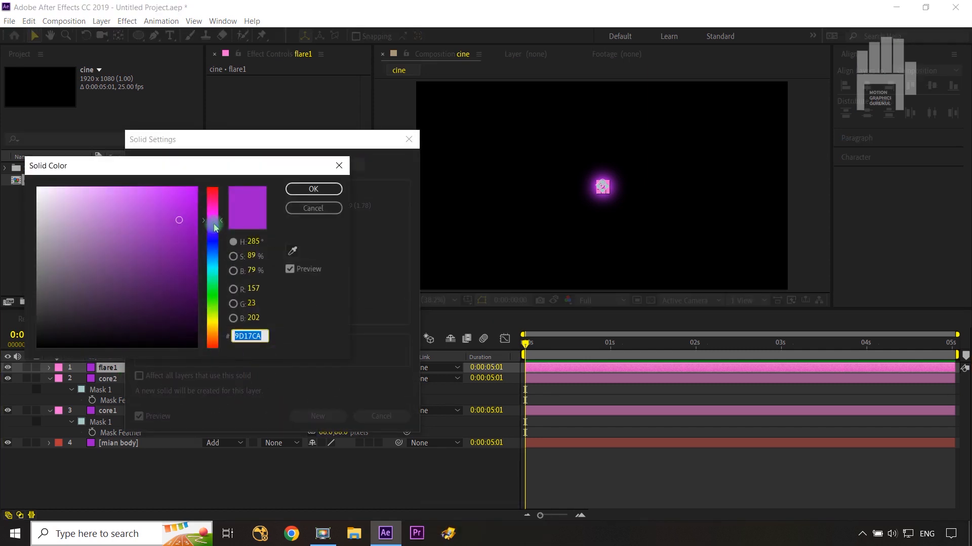
left_click(314, 189)
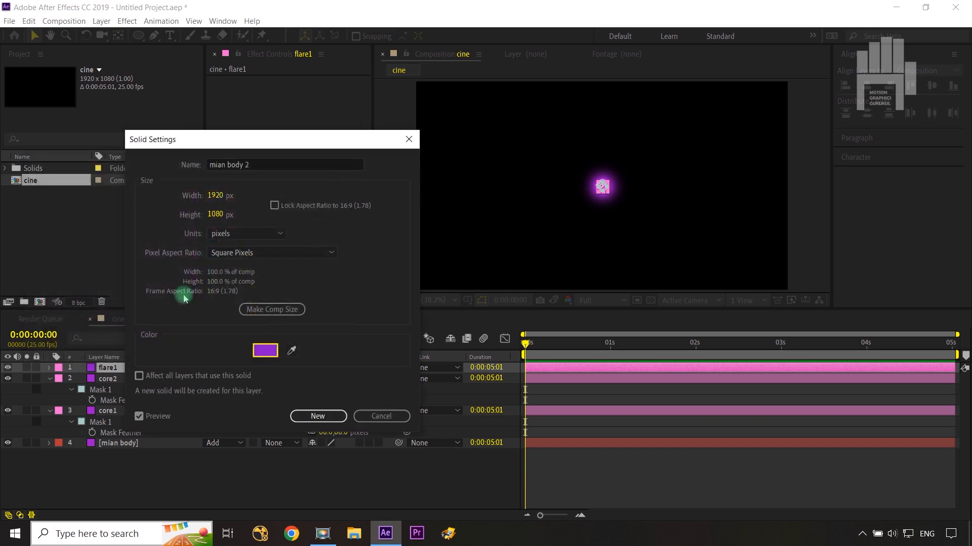
left_click(265, 350)
key("ctrl+c")
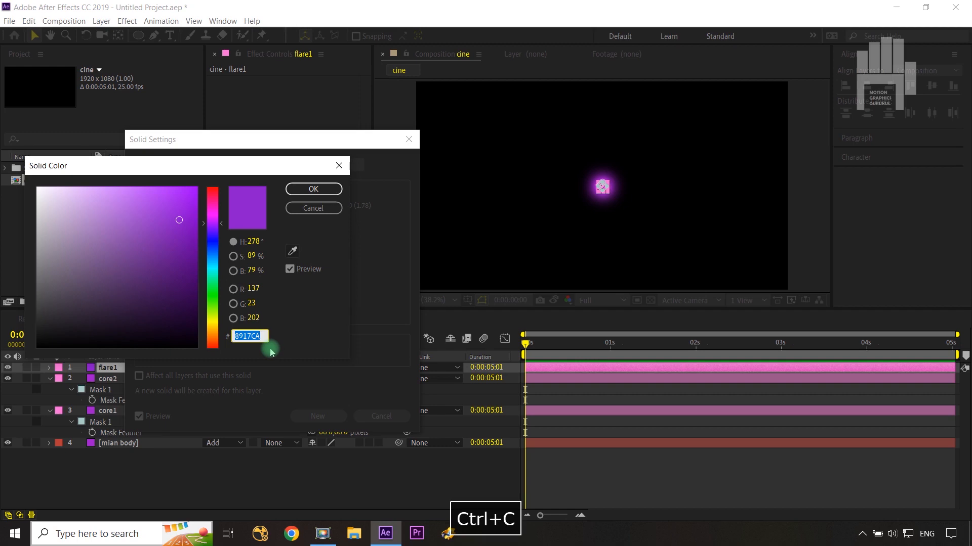
left_click(313, 191)
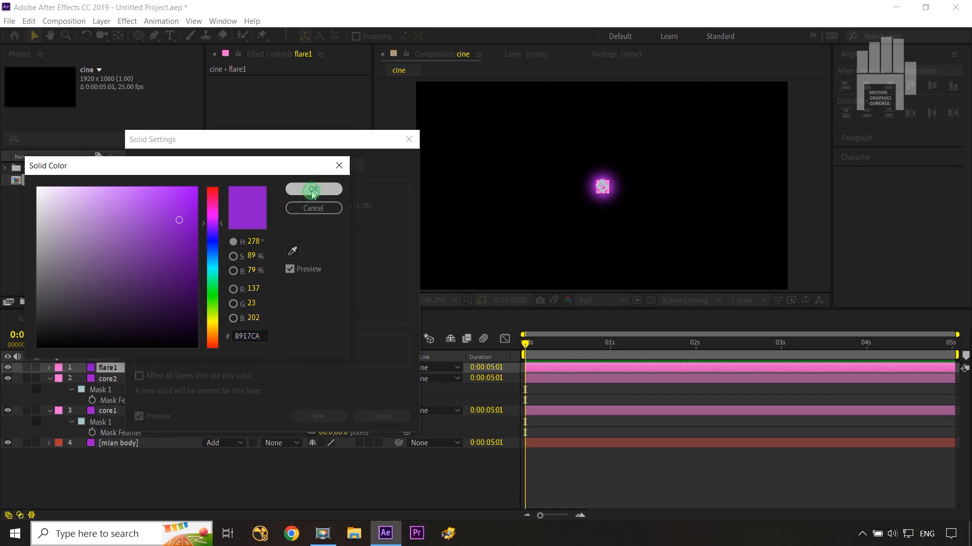
left_click(315, 415)
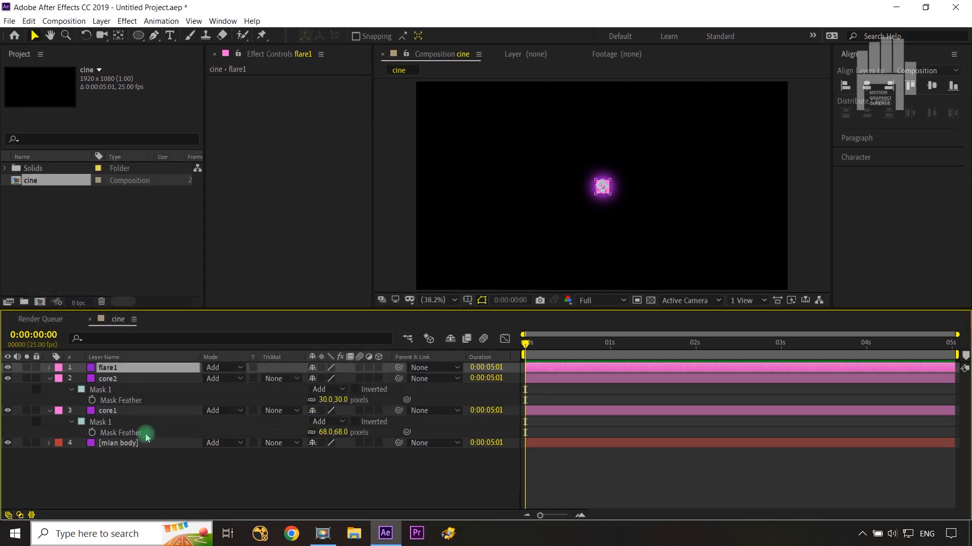
left_click(58, 367)
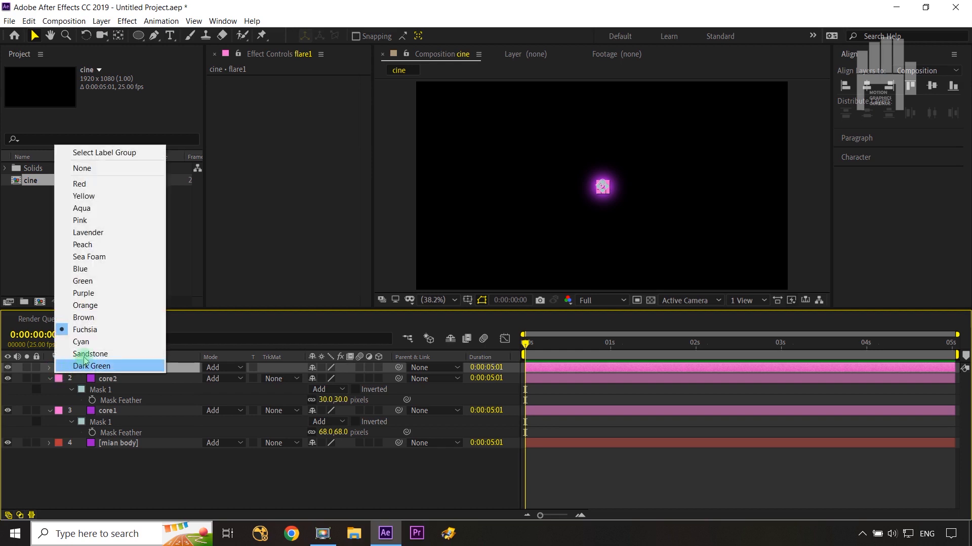
left_click(86, 196)
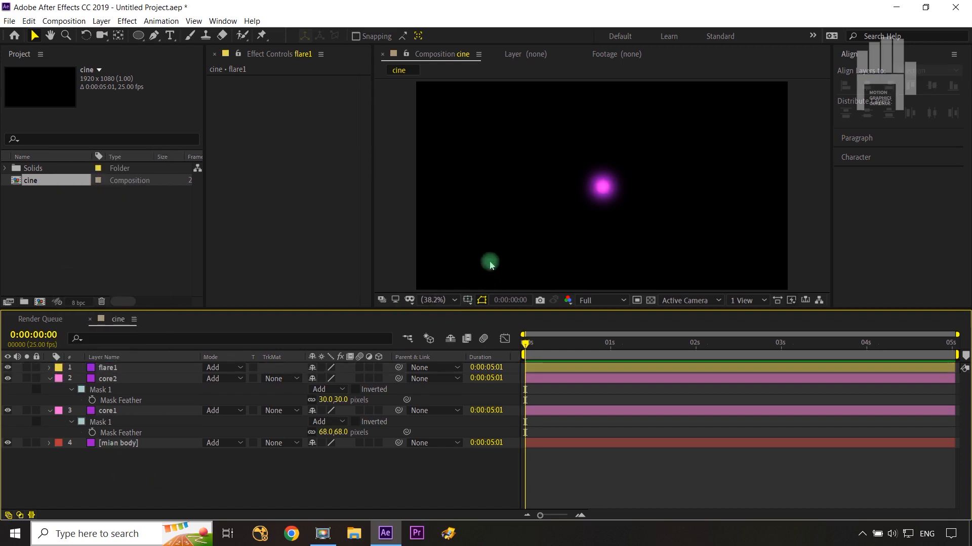
Try stretching the flare1 layer to about 1072% horizontal Scale with the proportions unlinked, and undo the change
left_click(148, 370)
key("s")
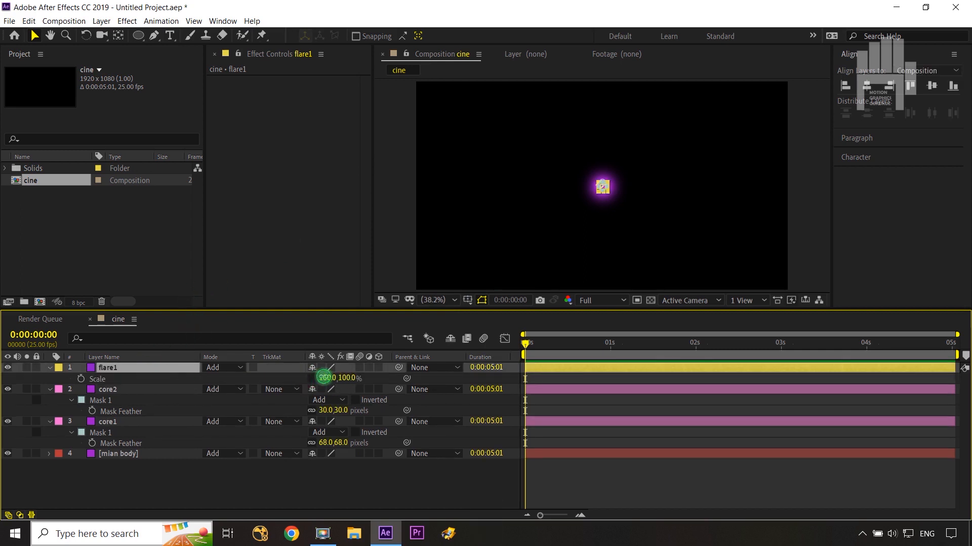
left_click_drag(324, 378, 870, 307)
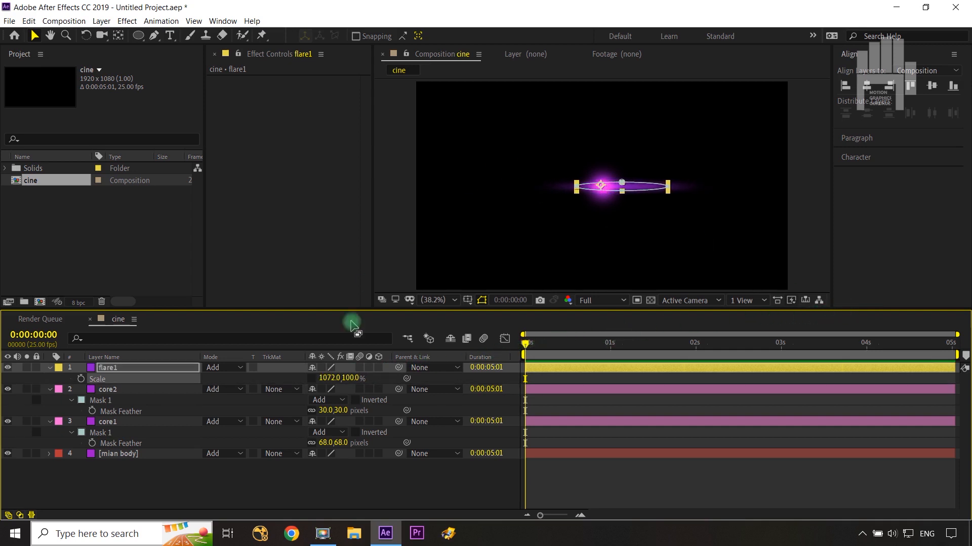
key("ctrl+z")
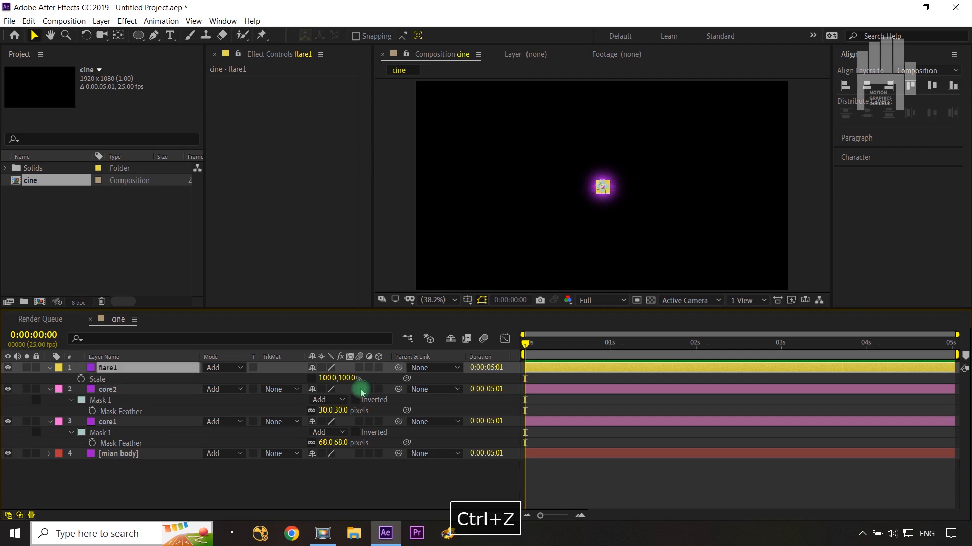
Reshape flare1's circular mask symmetrically about its centre into a very thin, wide horizontal ellipse extending past the glow on both sides
scroll(622, 165, "up", 4)
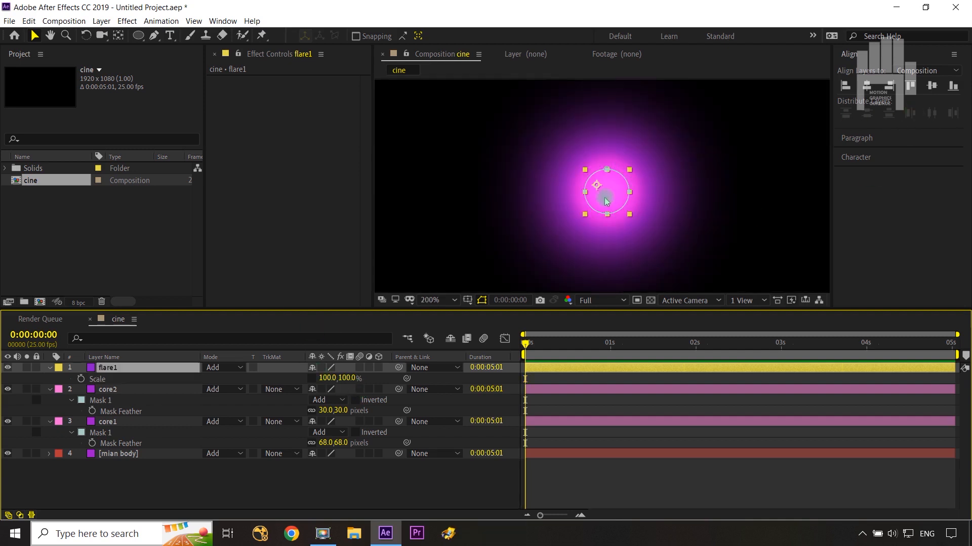
key("m")
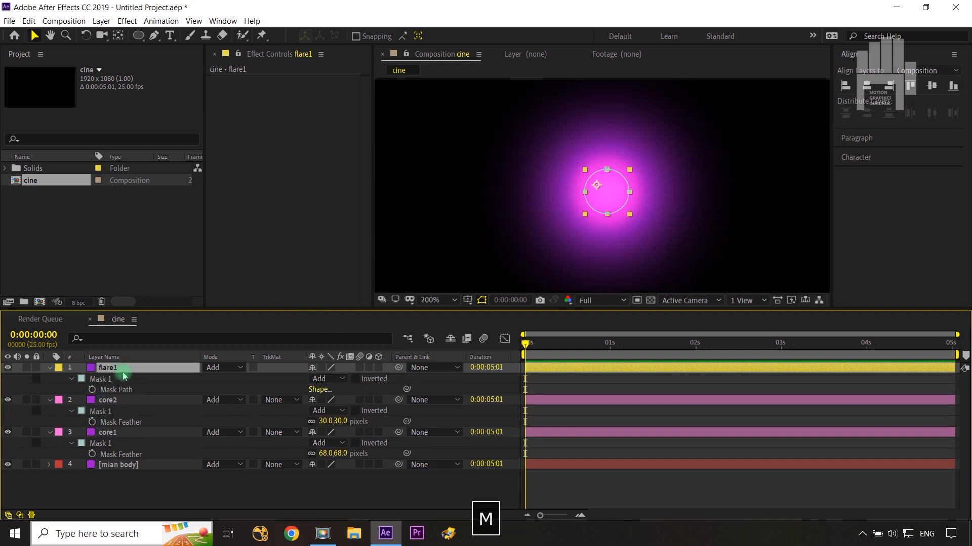
left_click(116, 390)
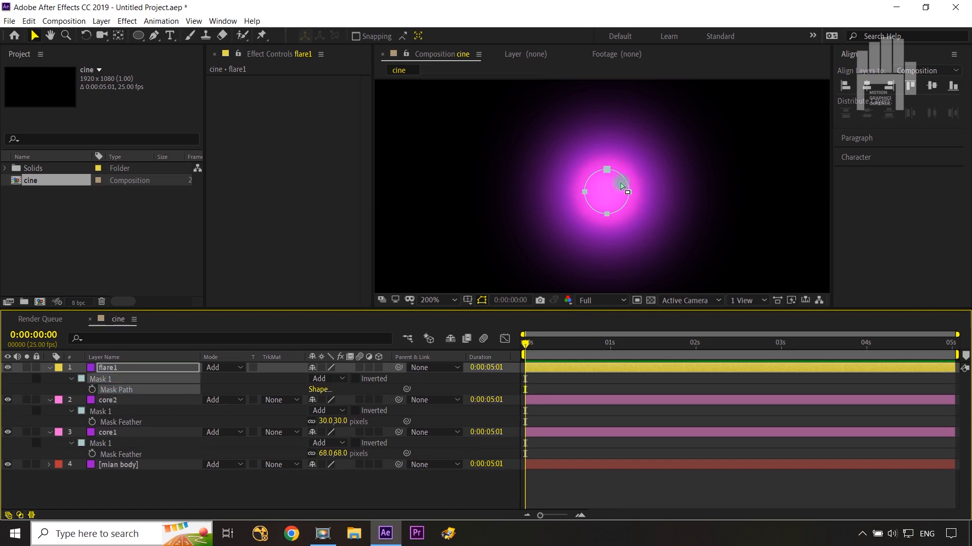
double_click(607, 170)
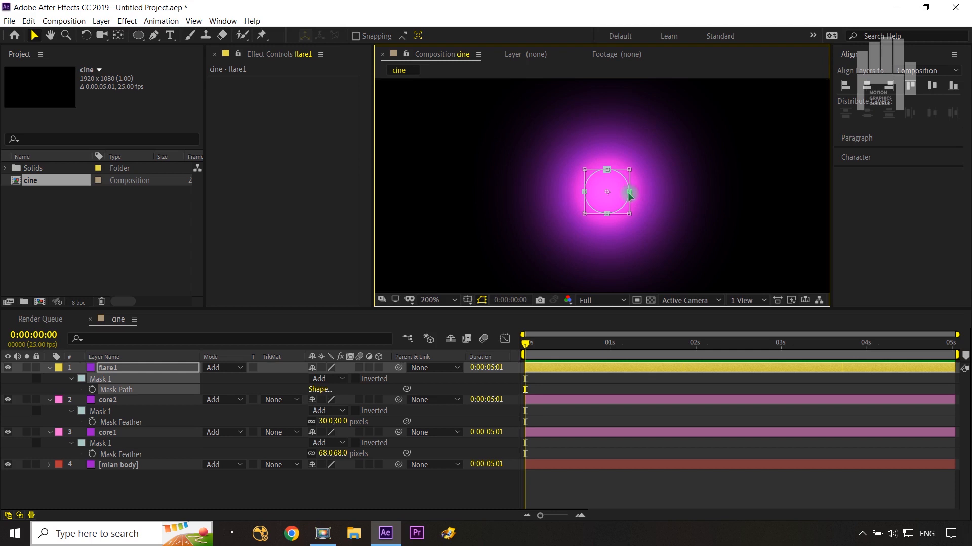
left_click_drag(630, 193, 752, 190)
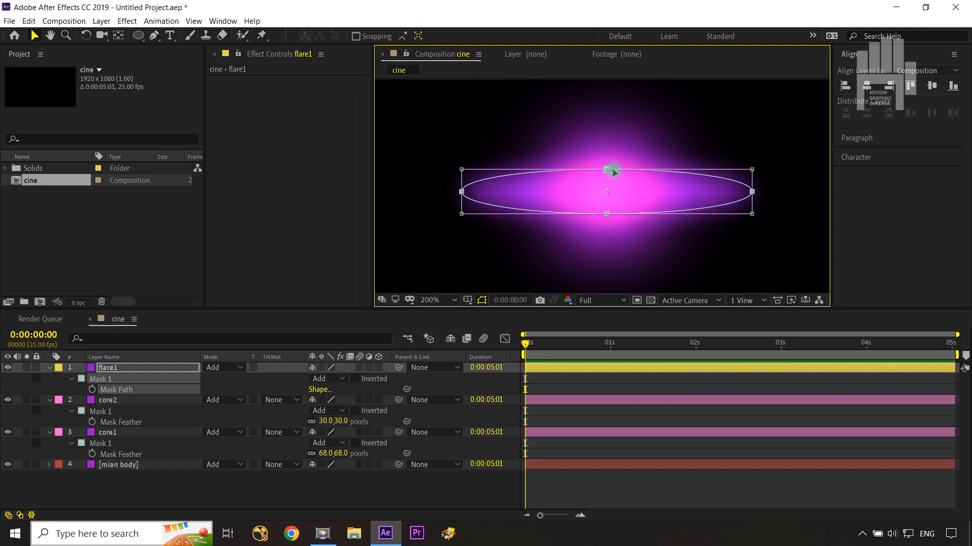
left_click_drag(607, 168, 609, 191)
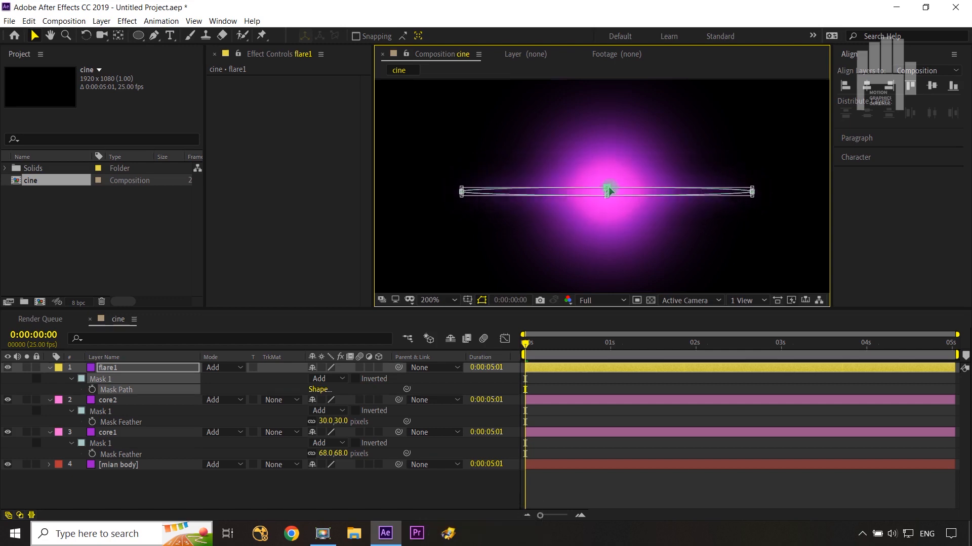
left_click(478, 492)
left_click(657, 242)
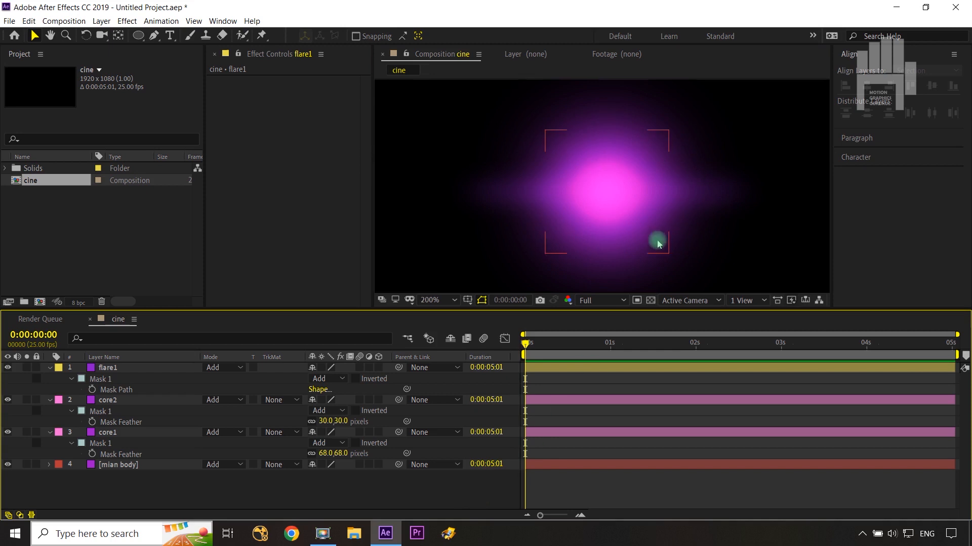
Set the Mask Feather of the flare1 layer to 10 pixels
key("shift+slash")
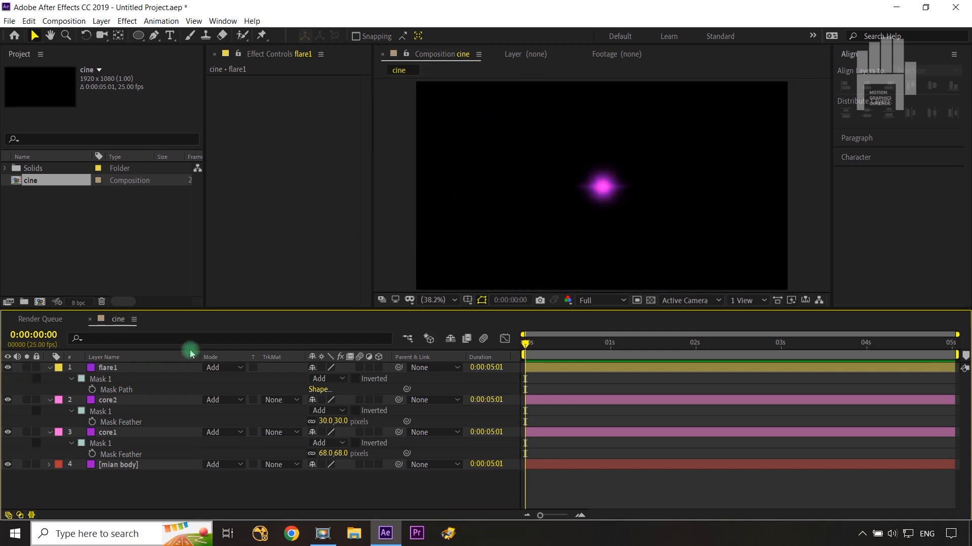
left_click(158, 369)
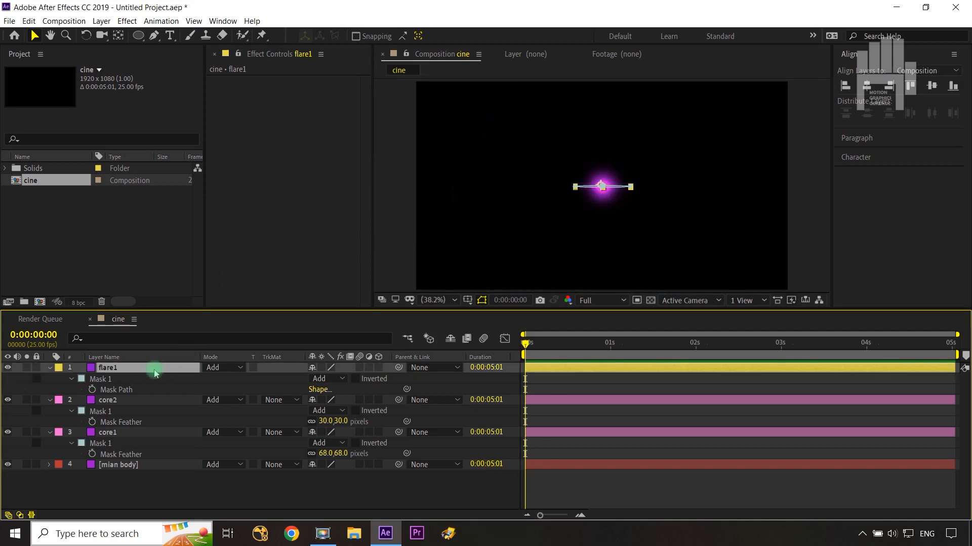
key("f")
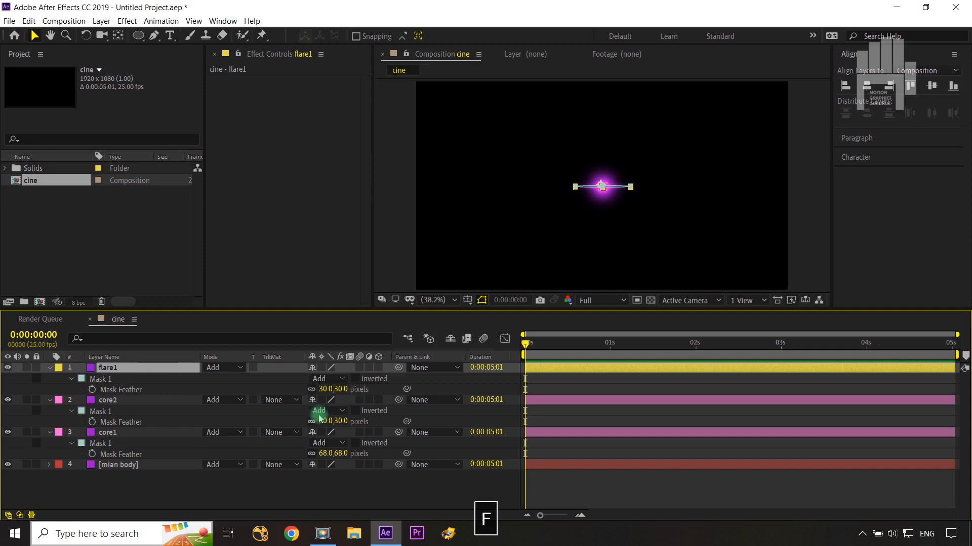
left_click(338, 391)
type("10")
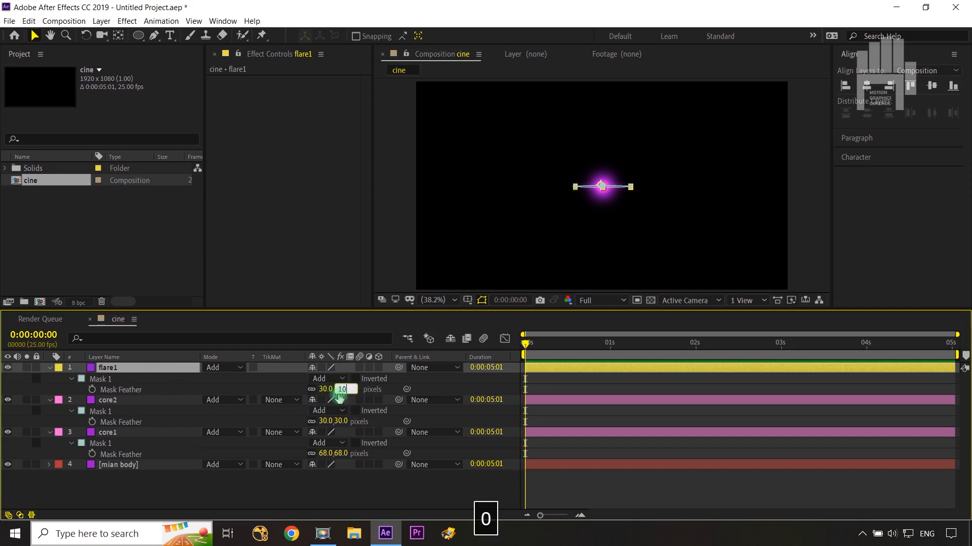
left_click(679, 232)
scroll(607, 182, "up", 3)
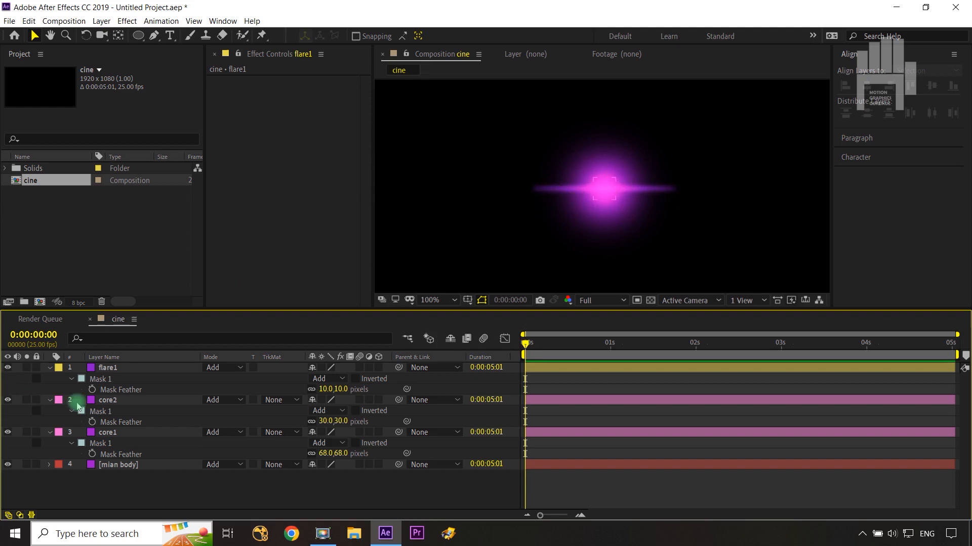
Duplicate the flare1 layer and rotate the flare2 copy to 36°
left_click(133, 371)
key("ctrl+d")
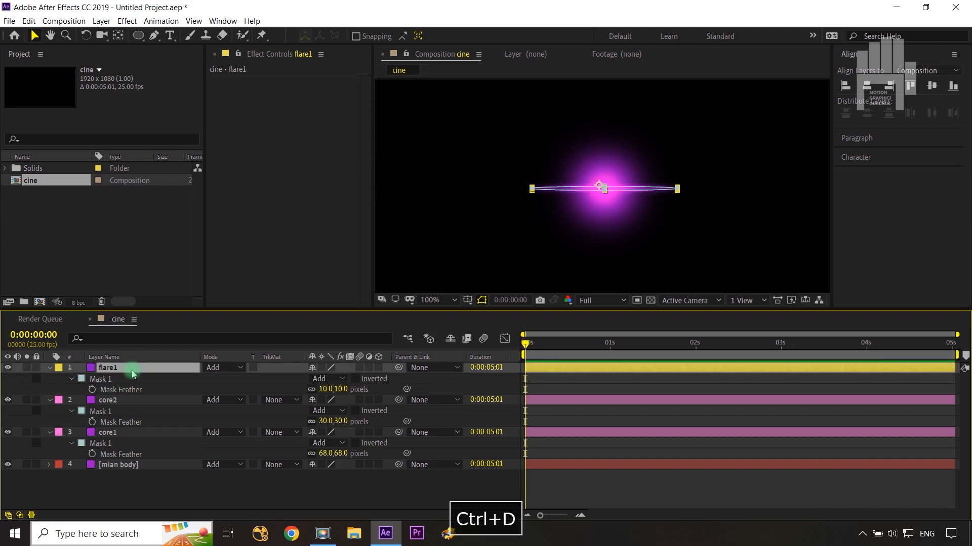
key("r")
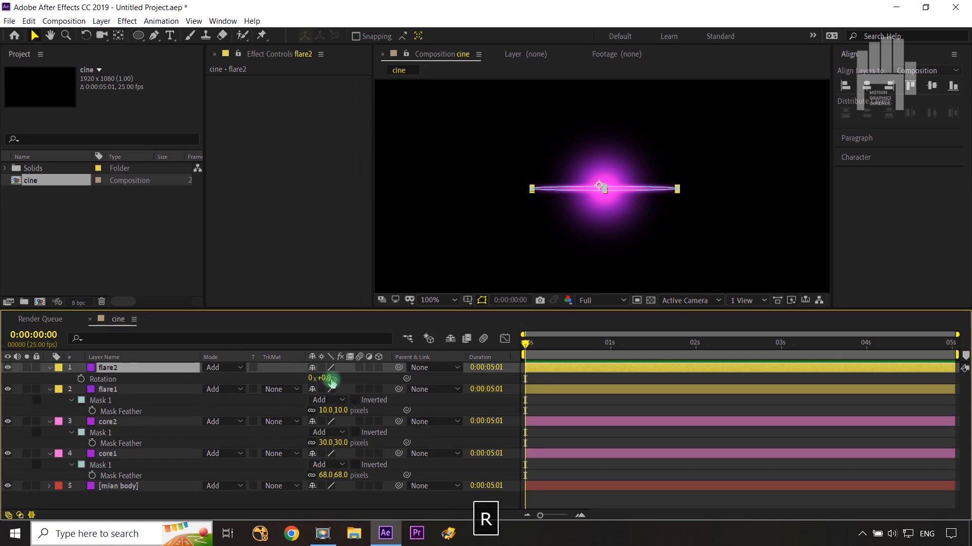
left_click_drag(326, 379, 349, 378)
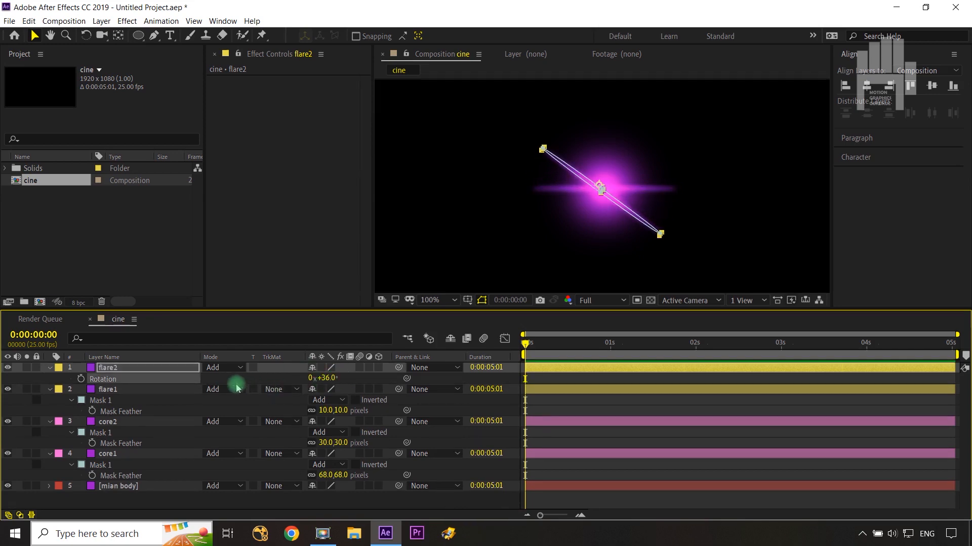
left_click(145, 366)
Rotate the flare1 layer to -14° so that it crosses the other streak
left_click(140, 391)
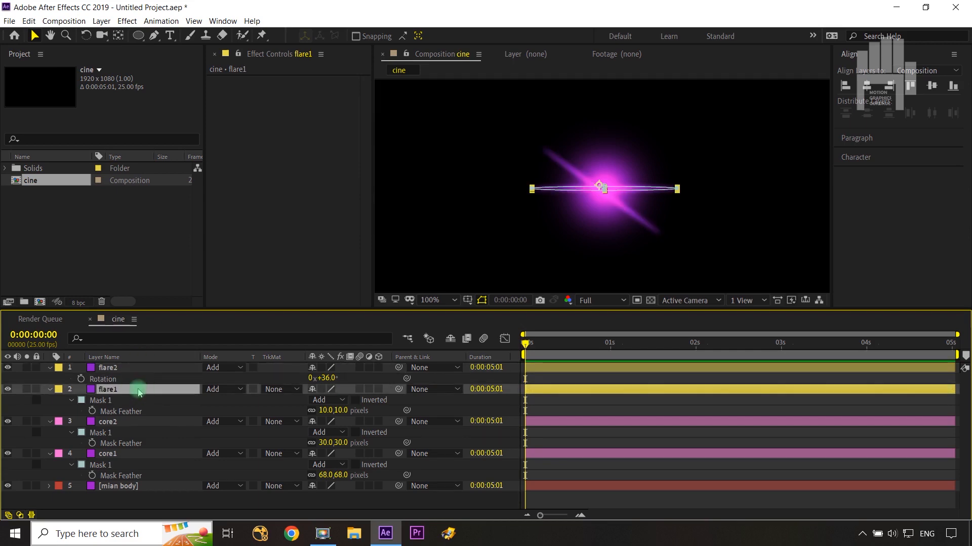
key("r")
left_click_drag(340, 399, 323, 405)
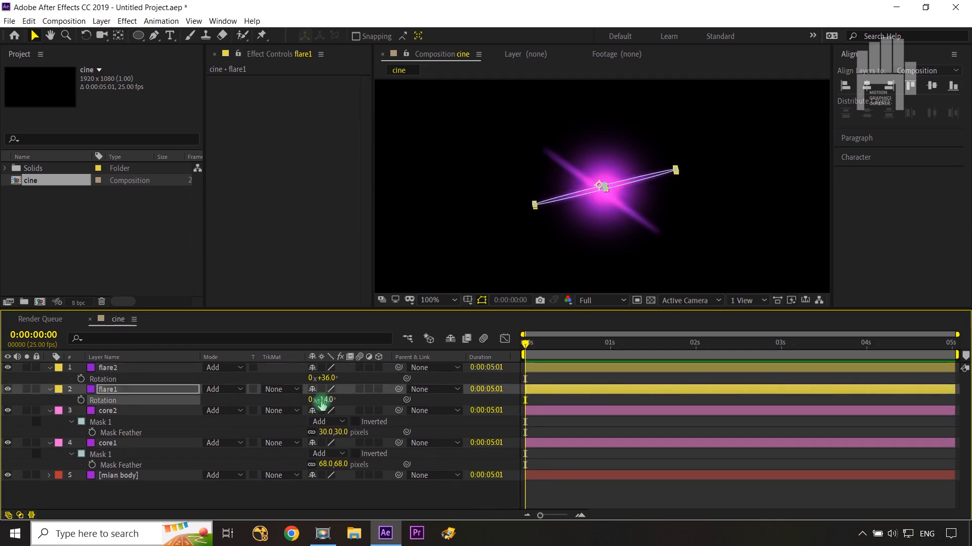
Shrink the flare2 layer to 76% horizontal and 60% vertical Scale
left_click(107, 367)
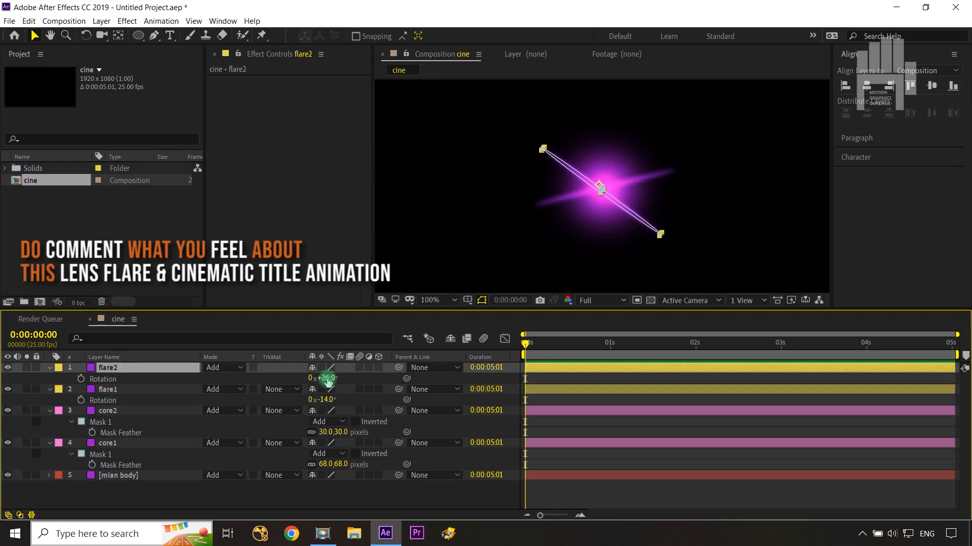
key("s")
left_click_drag(323, 379, 311, 379)
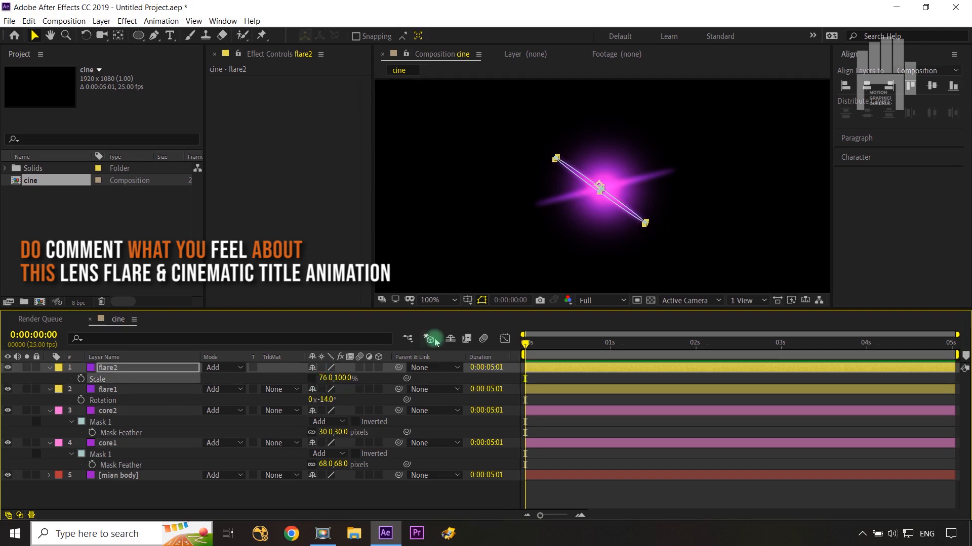
key("period")
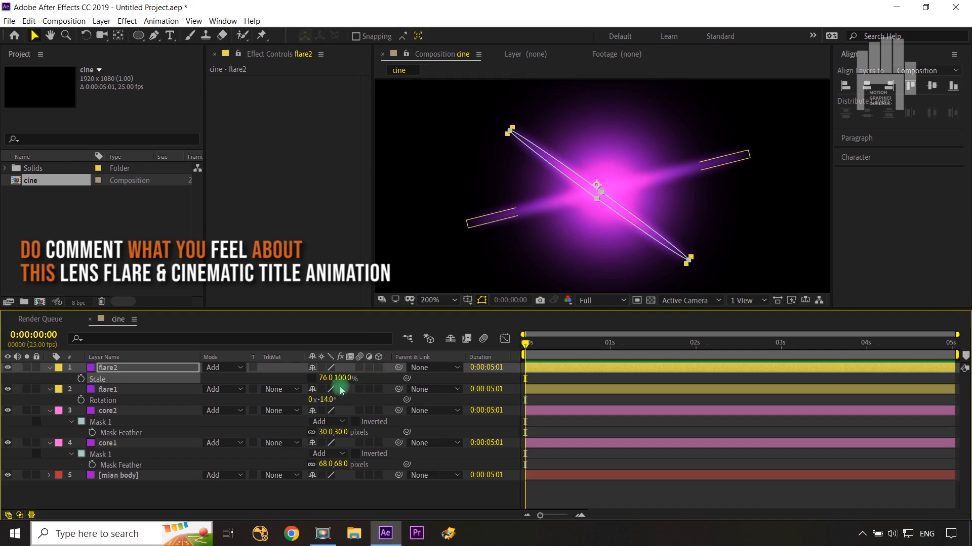
left_click_drag(337, 380, 316, 428)
left_click(403, 500)
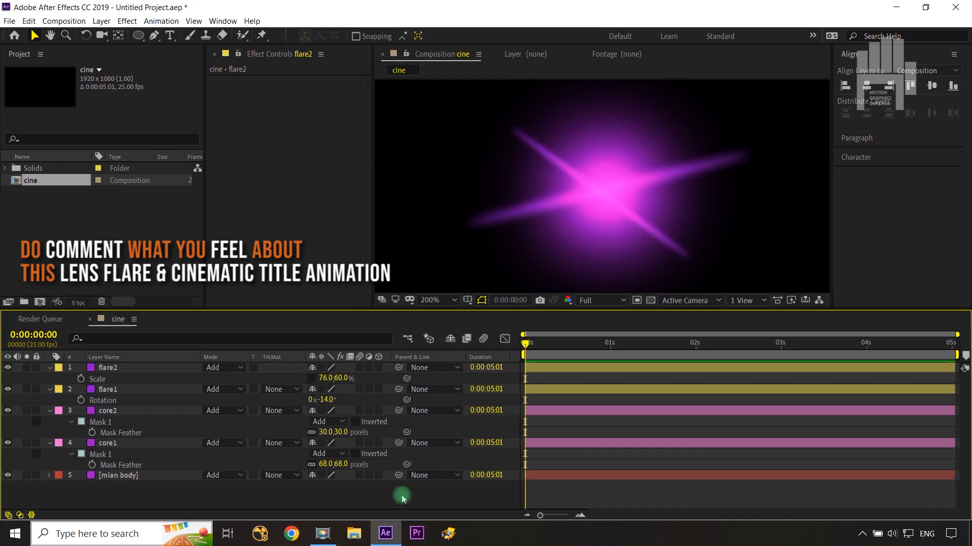
Add a new adjustment layer above all the flare and core layers
key("shift+slash")
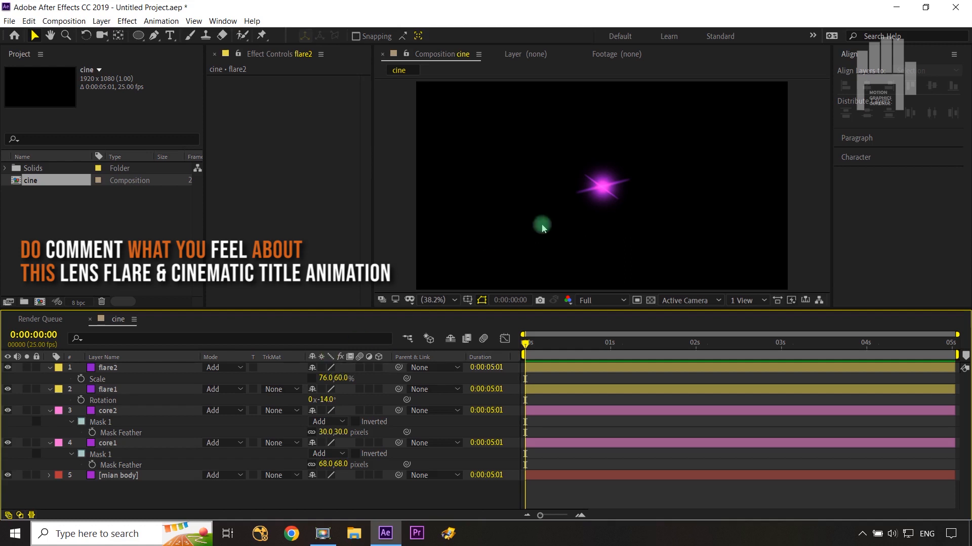
scroll(613, 217, "up", 4)
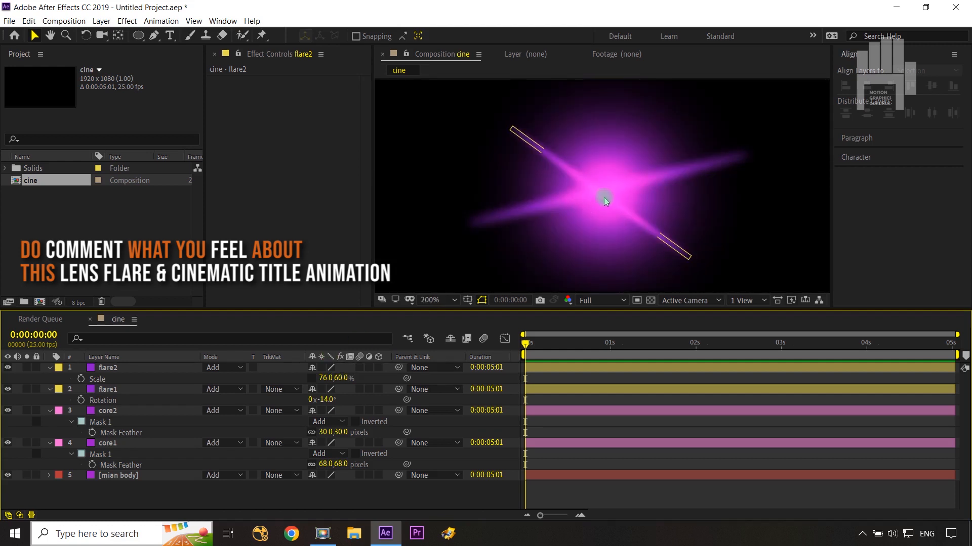
left_click(322, 494)
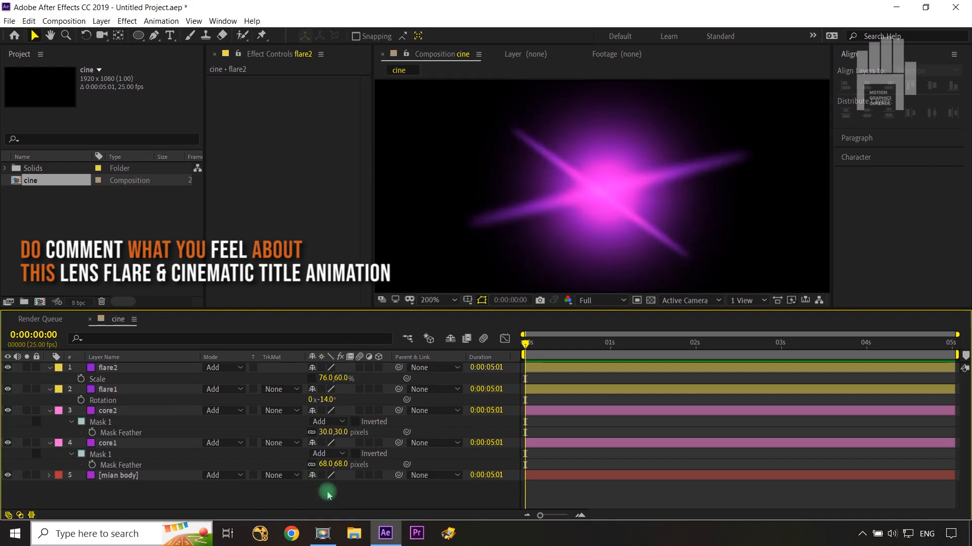
key("ctrl+alt+y")
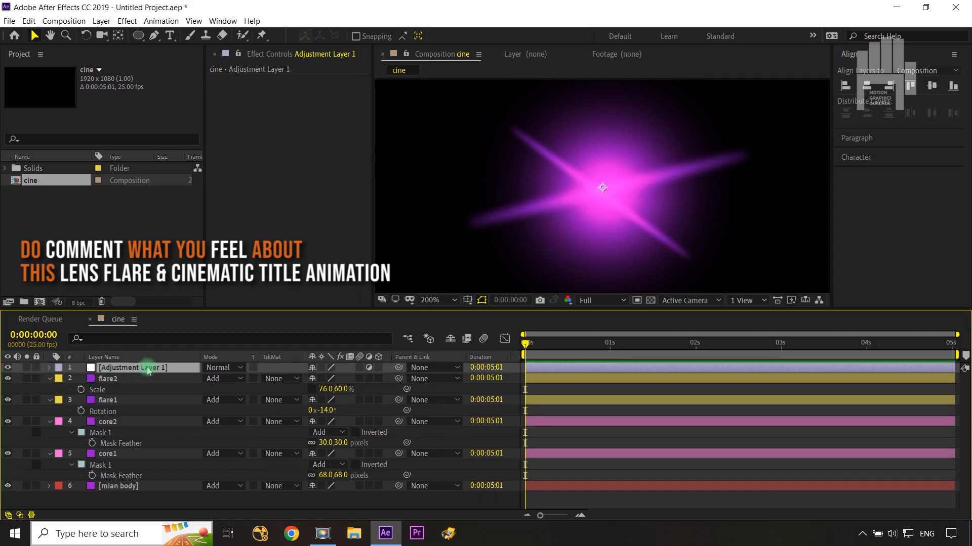
right_click(161, 392)
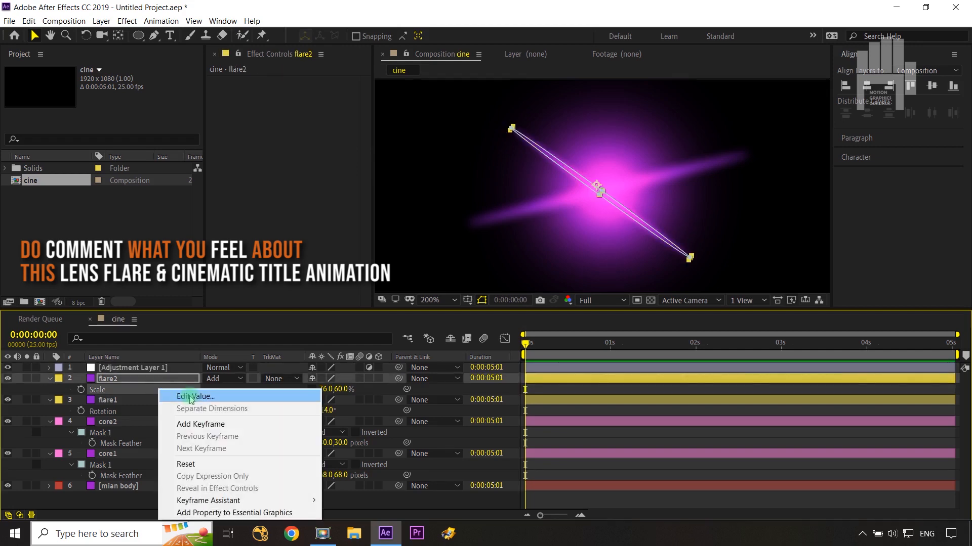
left_click(376, 507)
right_click(376, 508)
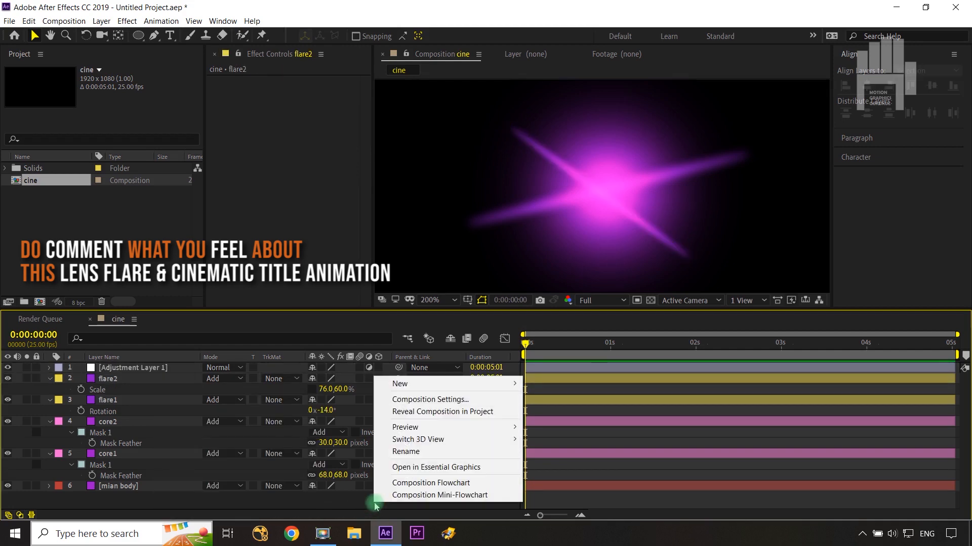
mouse_move(404, 386)
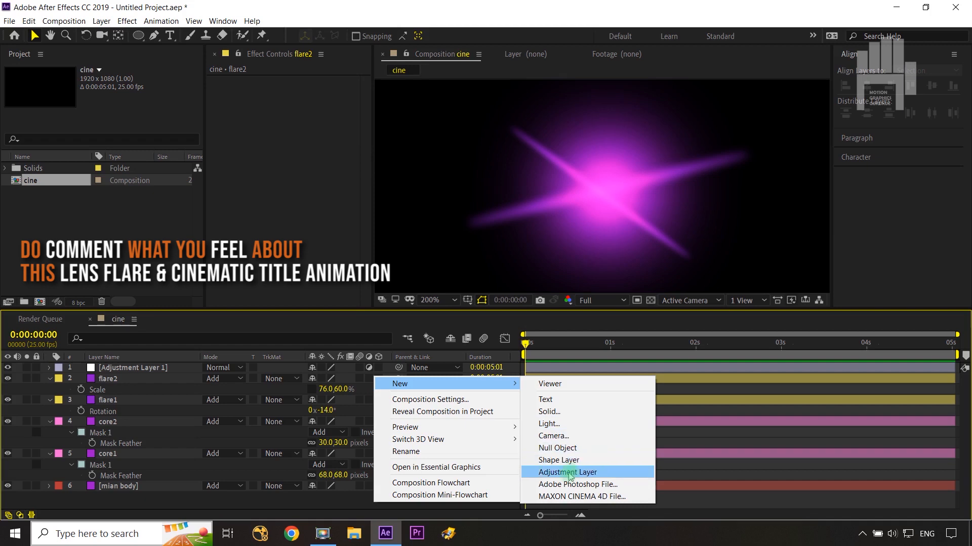
left_click(296, 497)
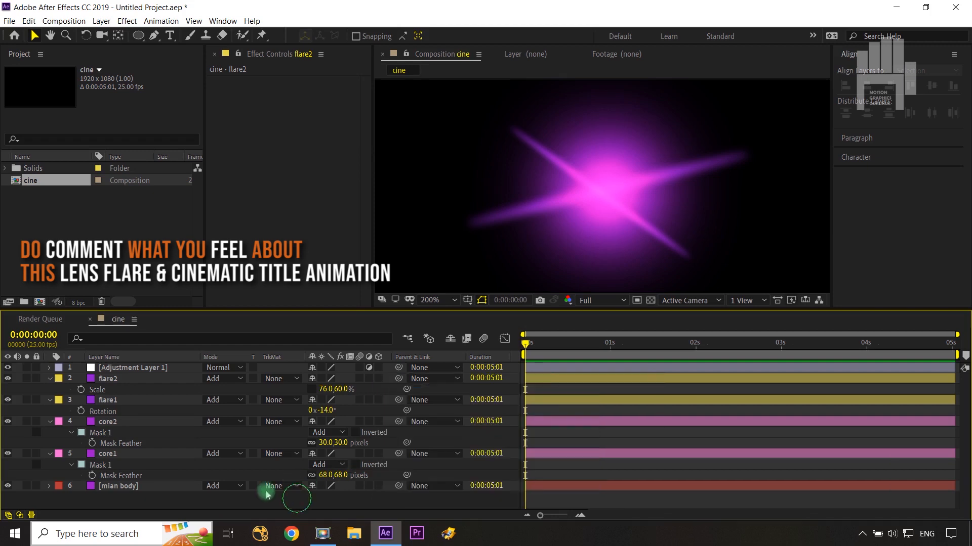
Apply the Stylize Glow effect to the adjustment layer, with Glow Threshold 12.9% and Glow Radius 40
left_click(165, 368)
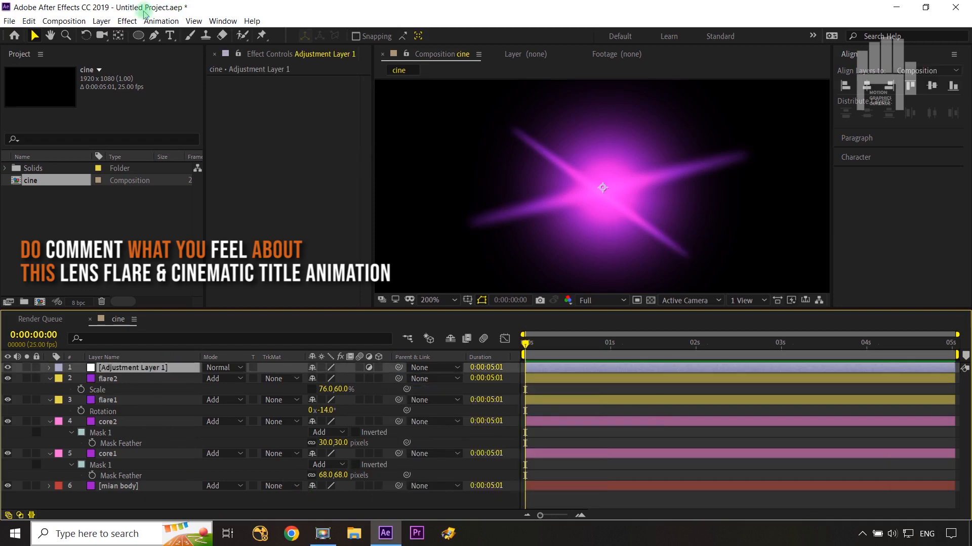
left_click(127, 21)
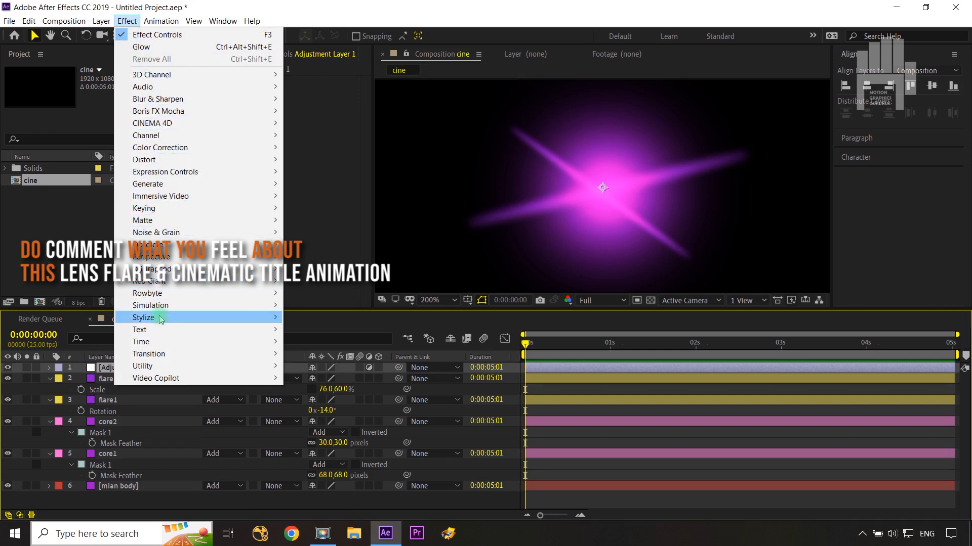
mouse_move(161, 320)
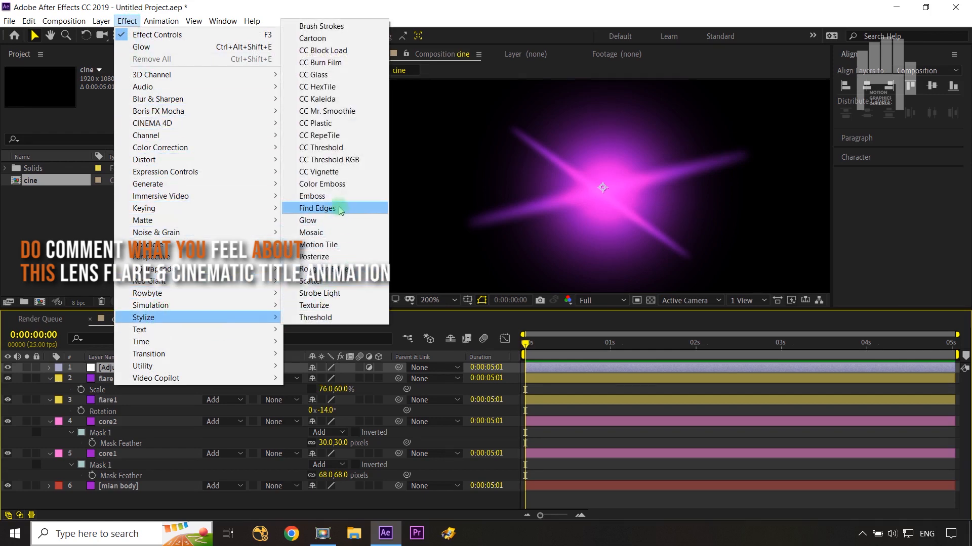
left_click(324, 220)
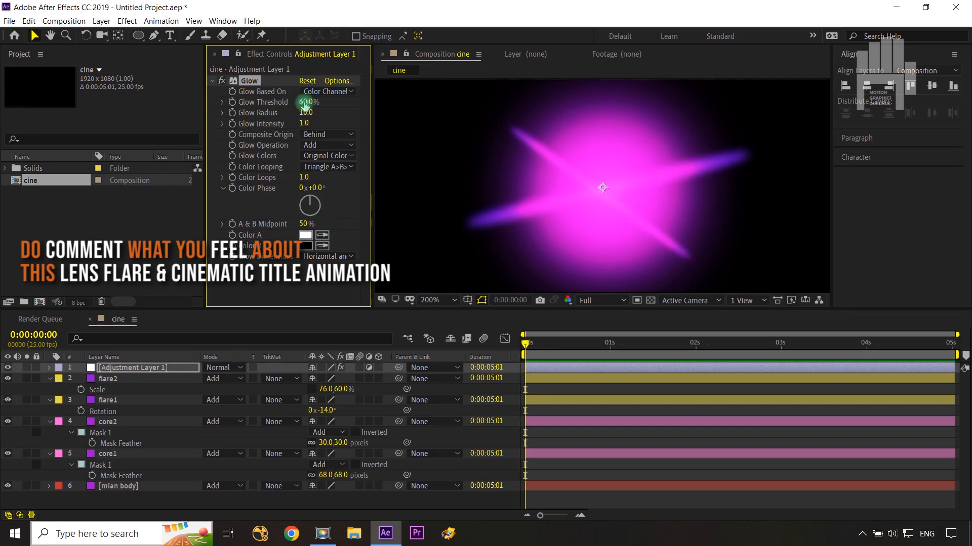
left_click_drag(300, 102, 232, 103)
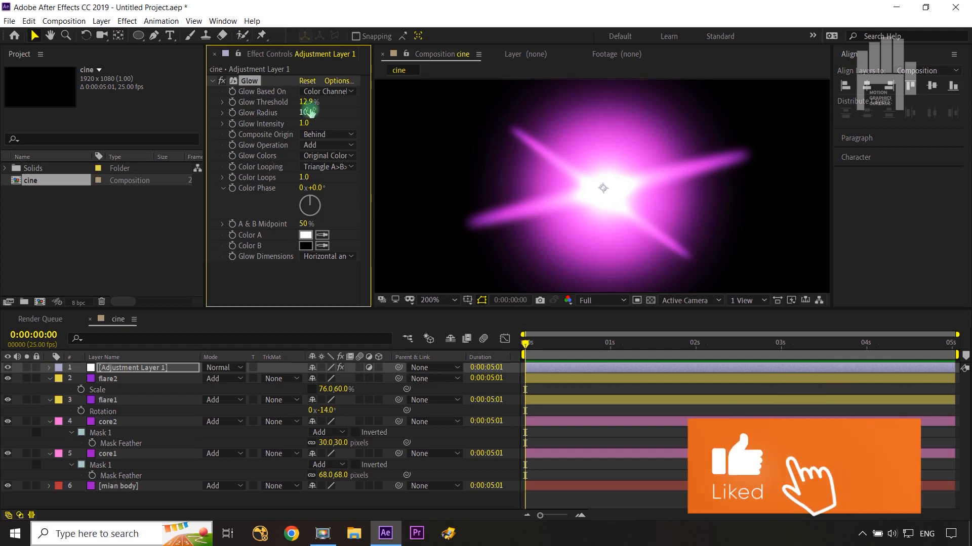
left_click_drag(305, 112, 265, 120)
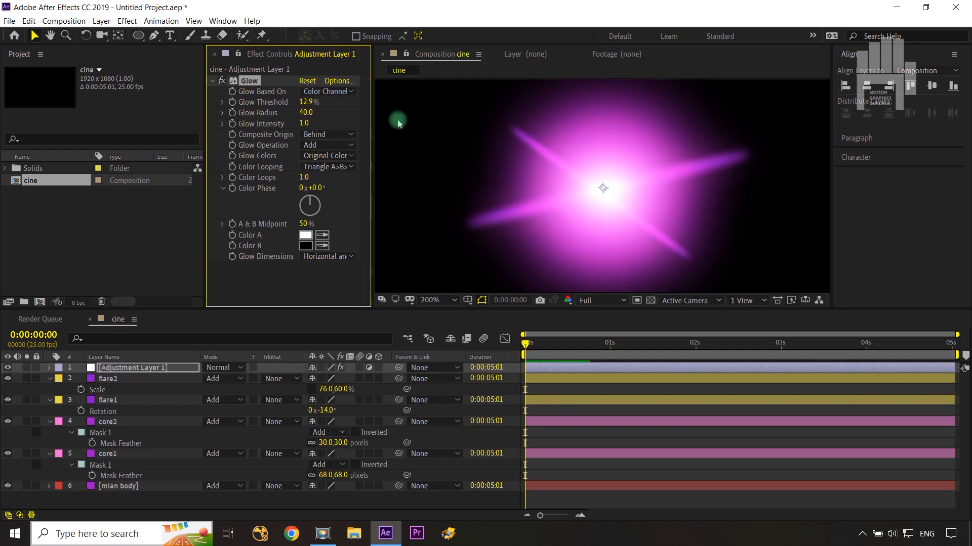
Soften the adjustment layer's glow by setting Glow Intensity to 0.7 and Glow Radius to 20
mouse_move(303, 125)
left_mouse_down()
mouse_move(281, 124)
mouse_move(291, 113)
left_mouse_up()
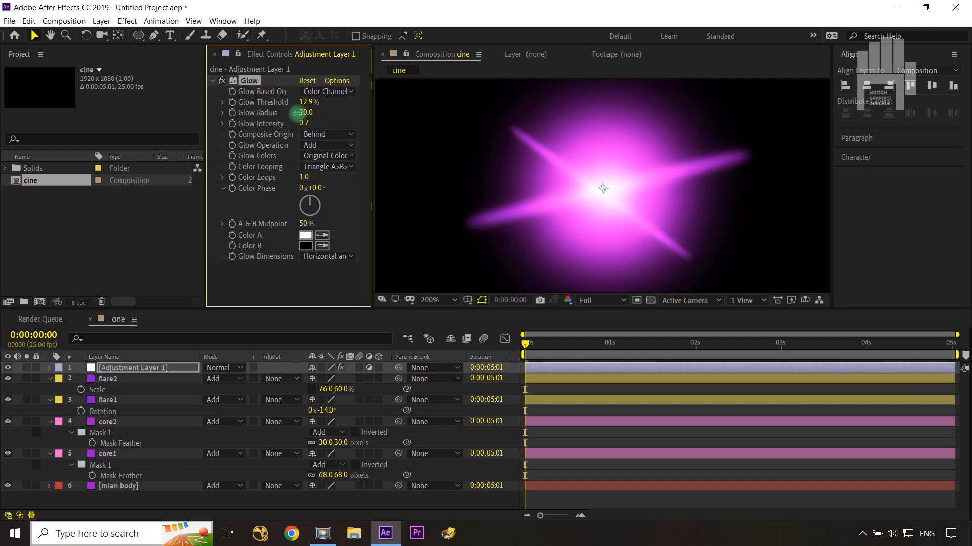
left_click(445, 502)
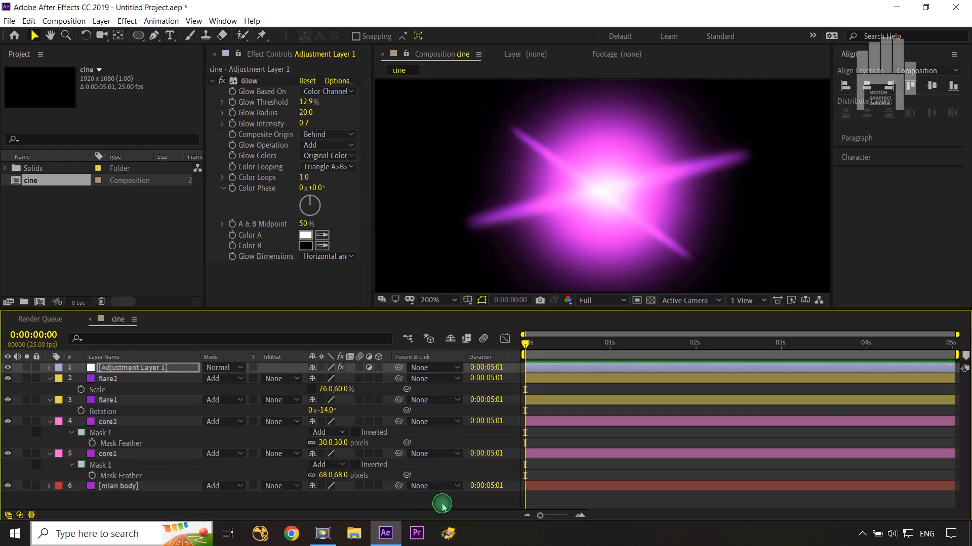
key("shift+slash")
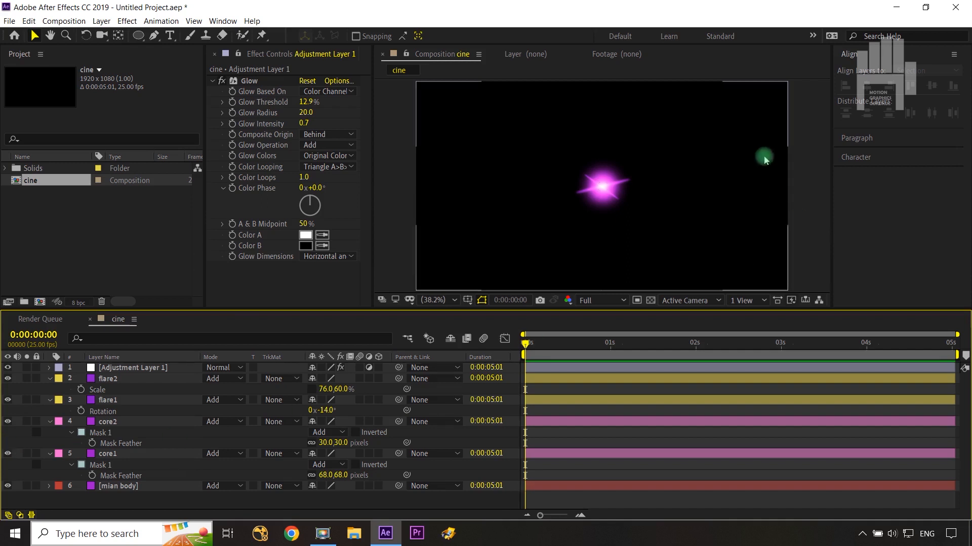
Stretch the flare1 streak to 174% horizontal Scale, keeping the vertical Scale at 100%
left_click(128, 401)
scroll(716, 196, "up", 3)
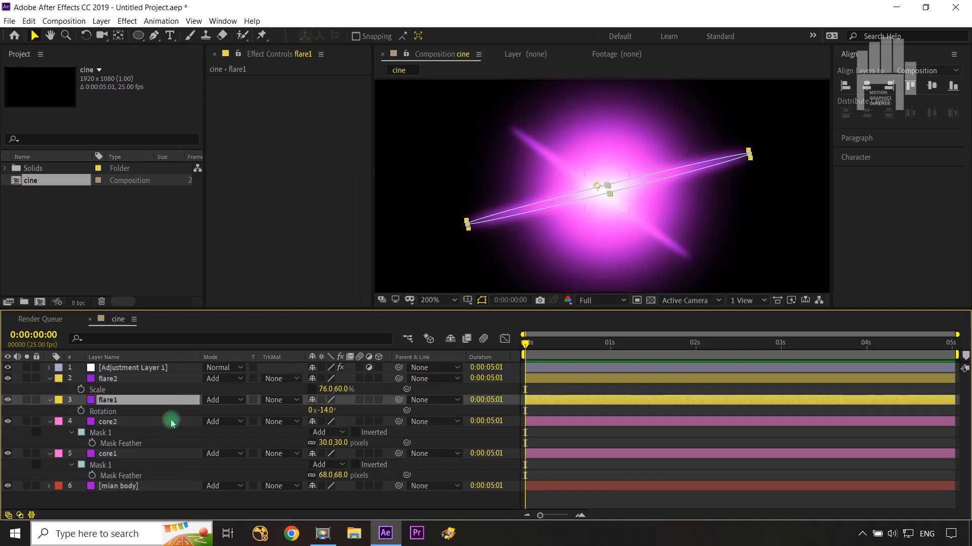
key("s")
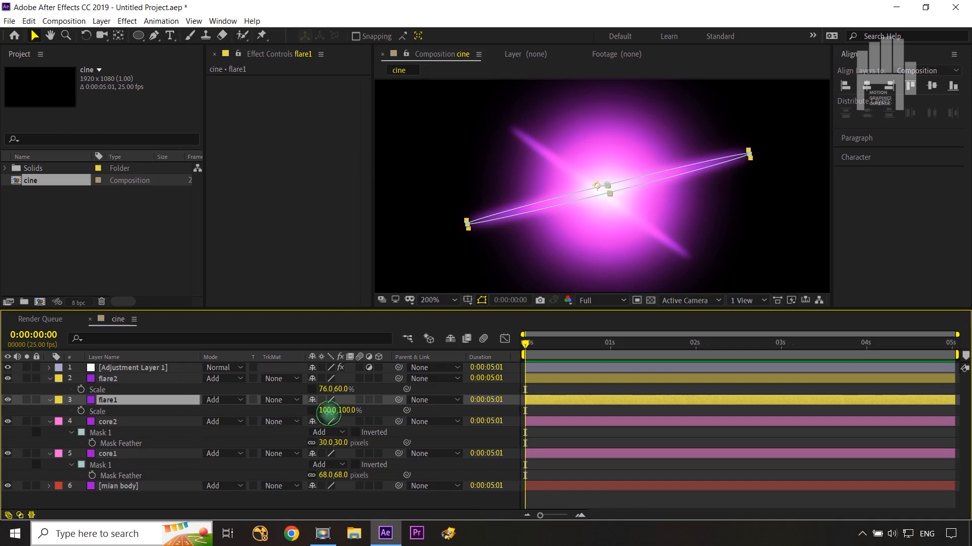
left_click_drag(329, 411, 370, 408)
Lengthen the flare2 streak to 111% horizontal Scale, keeping the vertical Scale at 60%
left_click(184, 377)
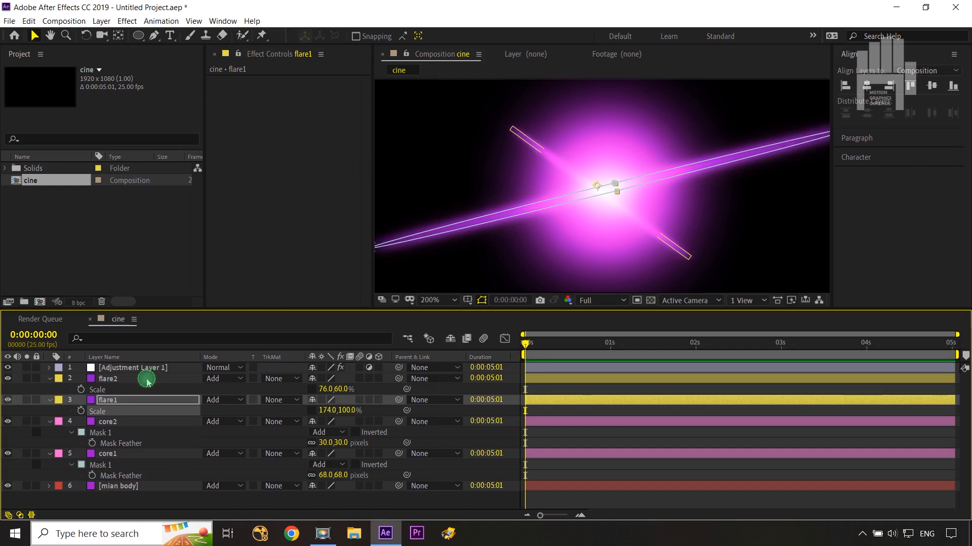
left_click_drag(317, 389, 349, 392)
key("shift+slash")
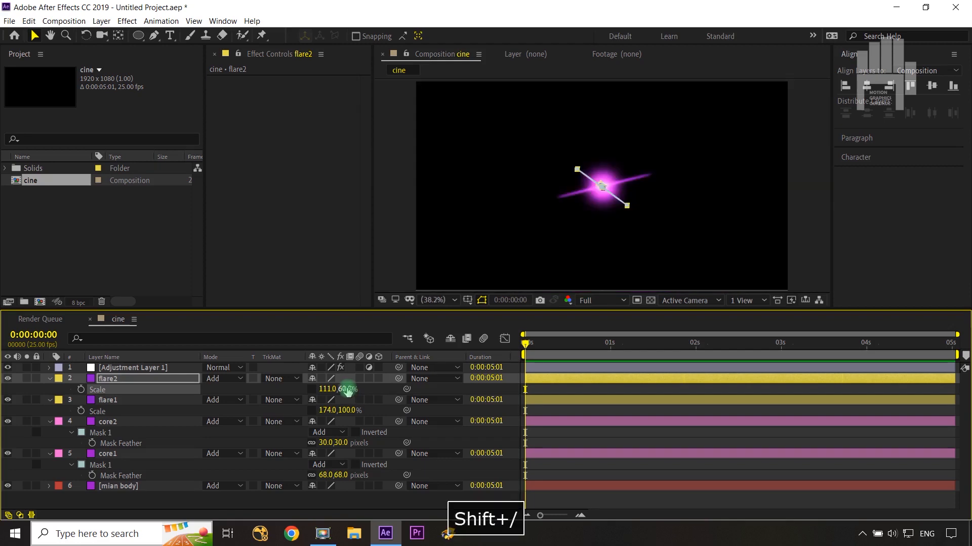
left_click(395, 497)
left_click(639, 228)
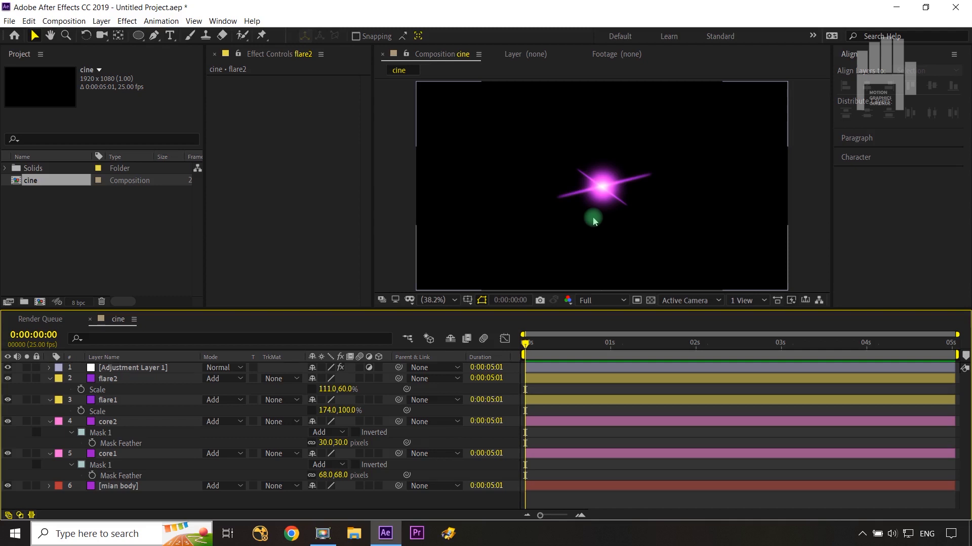
Add a white text layer reading FLARE beside the light flare
left_click(171, 37)
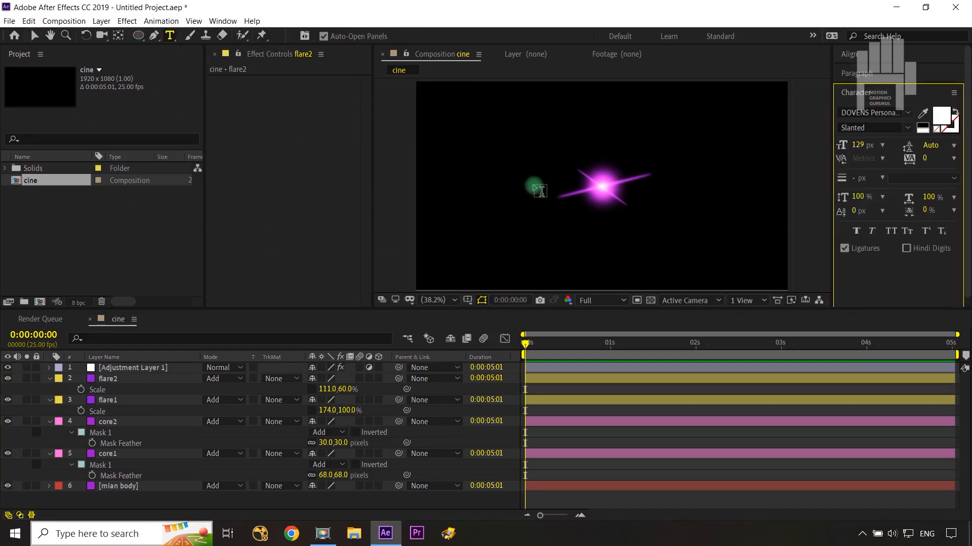
left_click(524, 186)
type("FLARE")
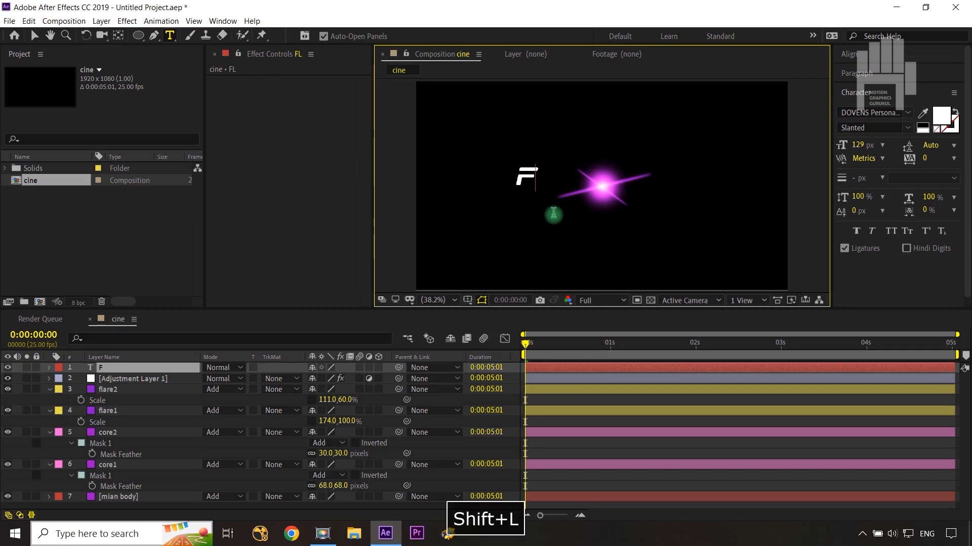
double_click(127, 368)
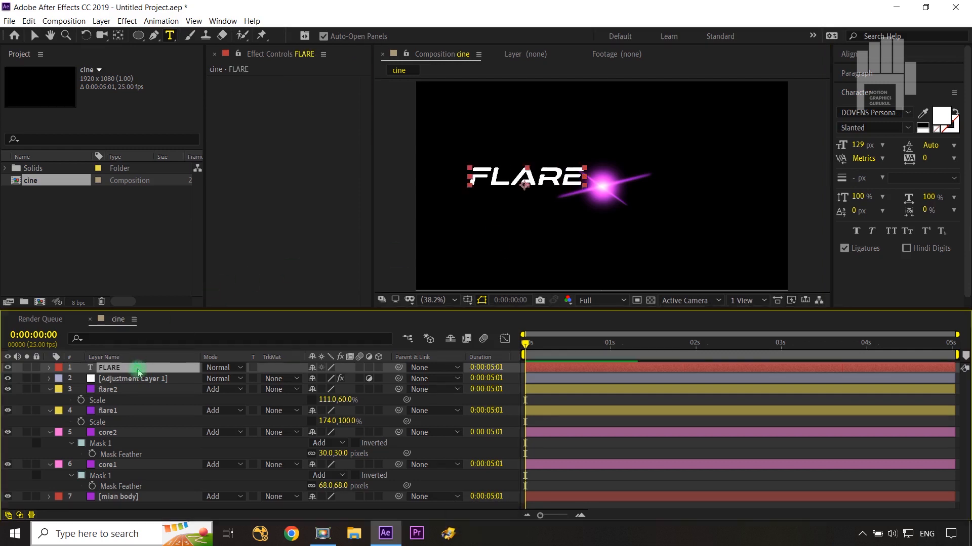
Centre the FLARE text's anchor point and align the layer horizontally and vertically to the middle of the composition
left_click(118, 36)
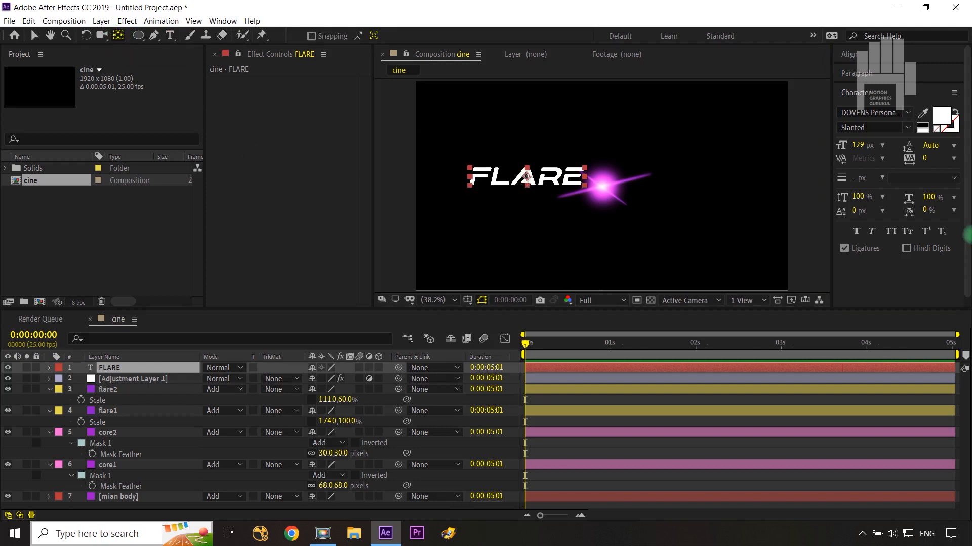
left_click(848, 54)
left_click(867, 87)
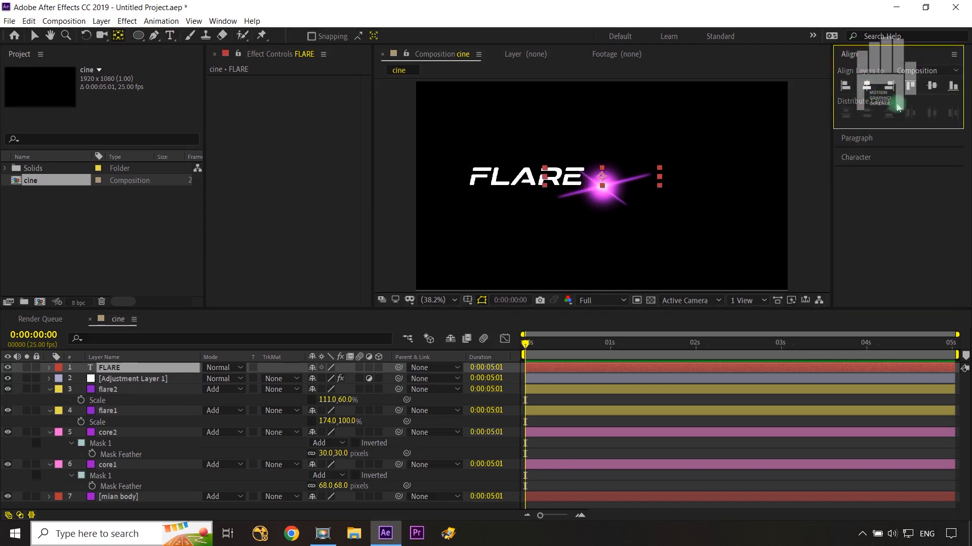
left_click(937, 86)
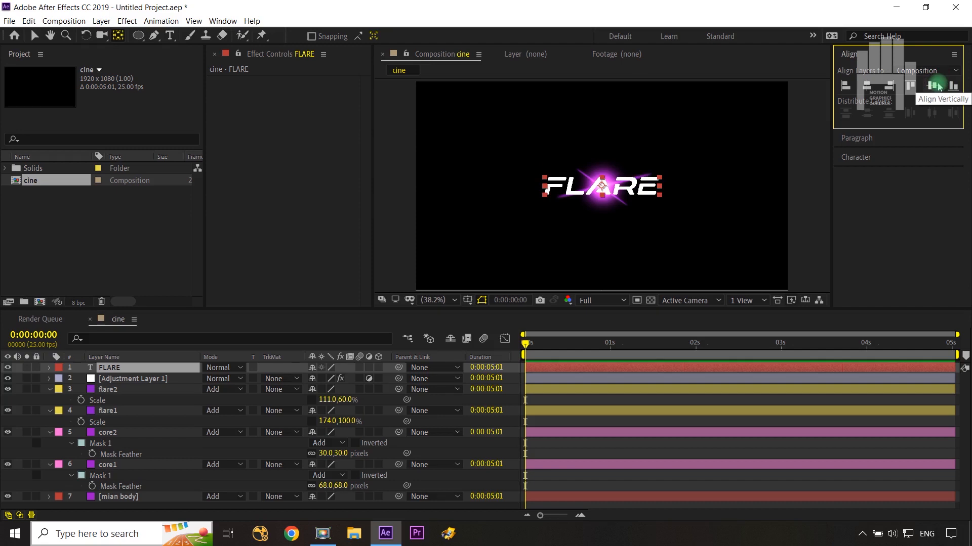
Enlarge the FLARE text layer uniformly to 117% Scale
left_click(103, 367)
key("s")
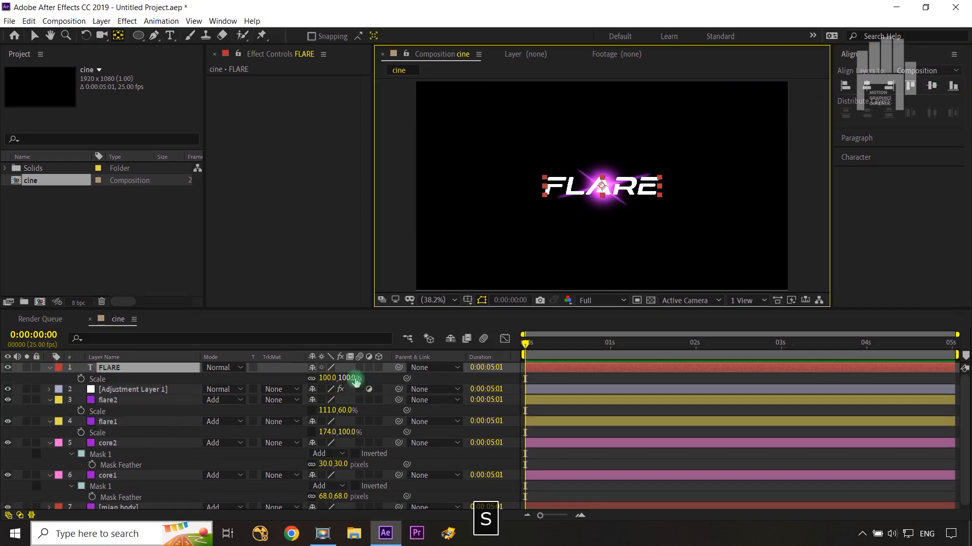
left_click_drag(355, 381, 361, 379)
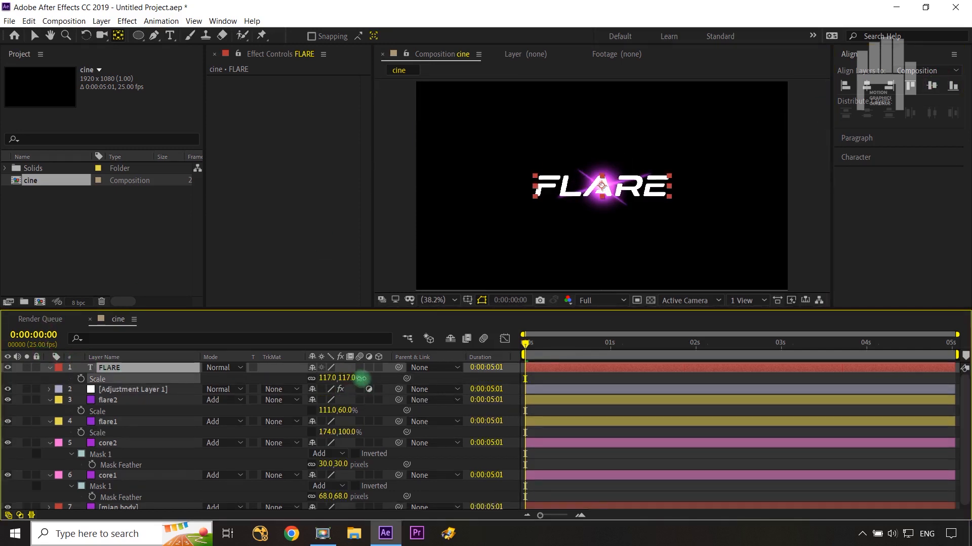
left_click(370, 383)
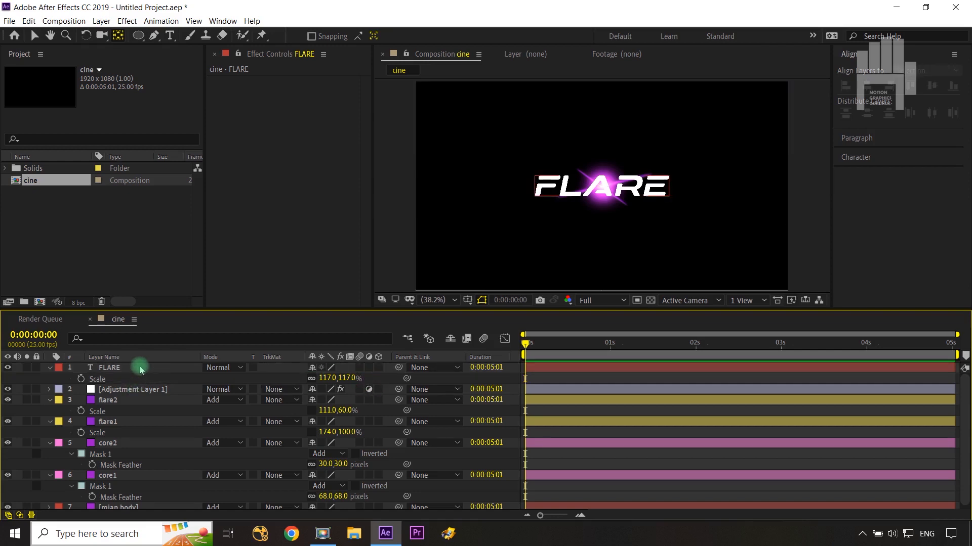
Move the FLARE text layer below the mian body layer and collapse the expanded properties of the text, flare and core layers
left_click_drag(141, 370, 130, 514)
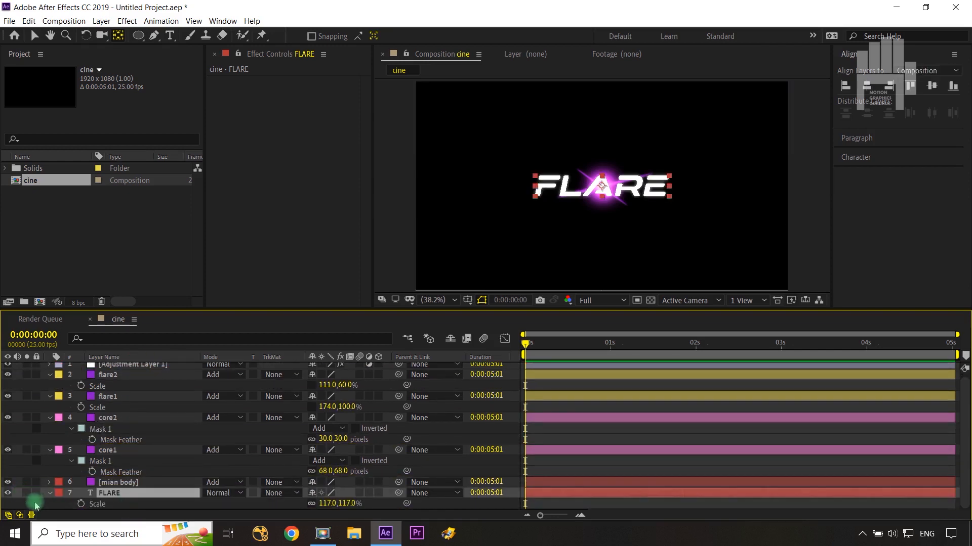
left_click(50, 493)
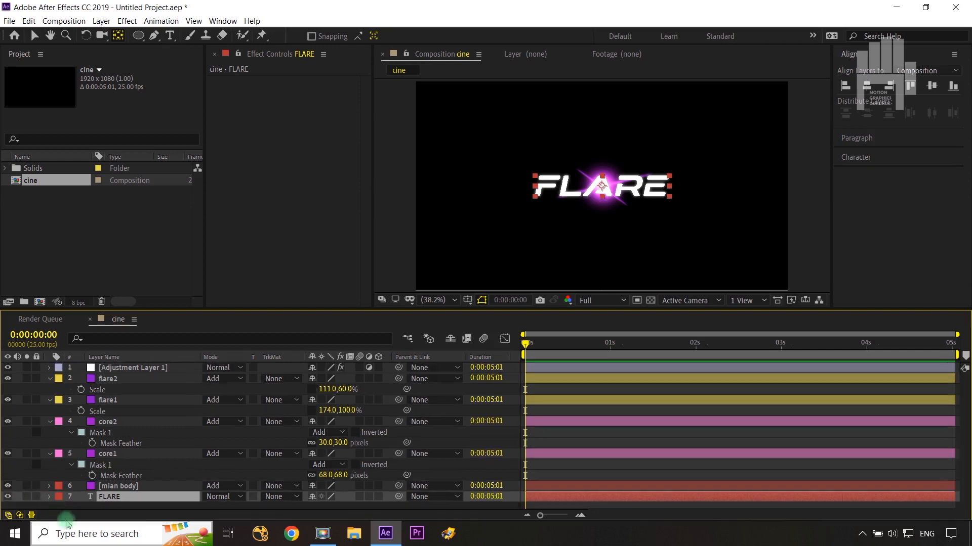
left_click(44, 377)
left_click(49, 380)
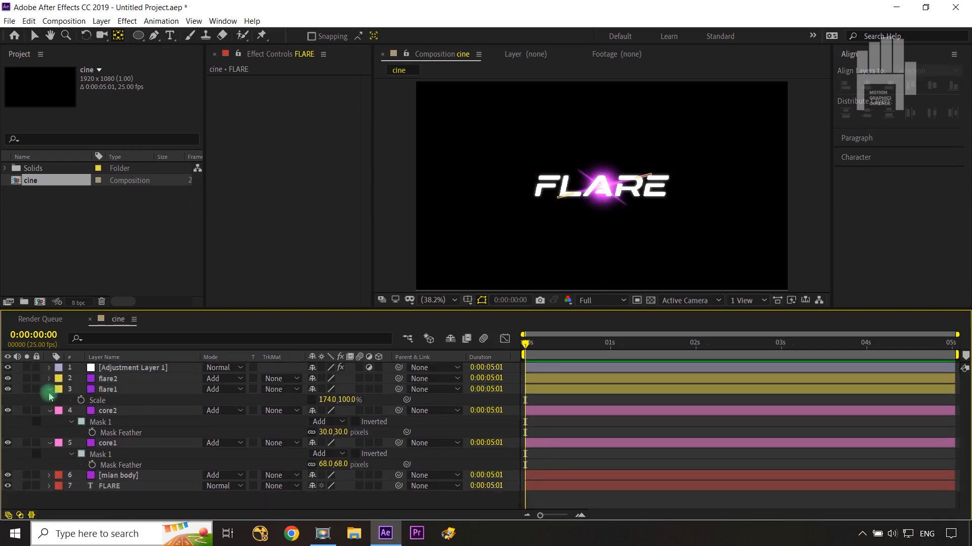
left_click(50, 390)
left_click(50, 400)
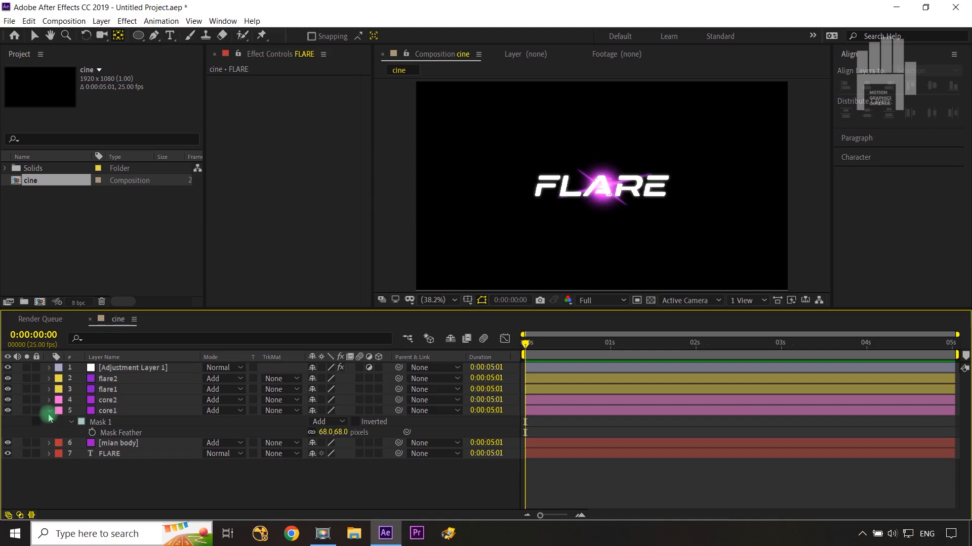
left_click(50, 411)
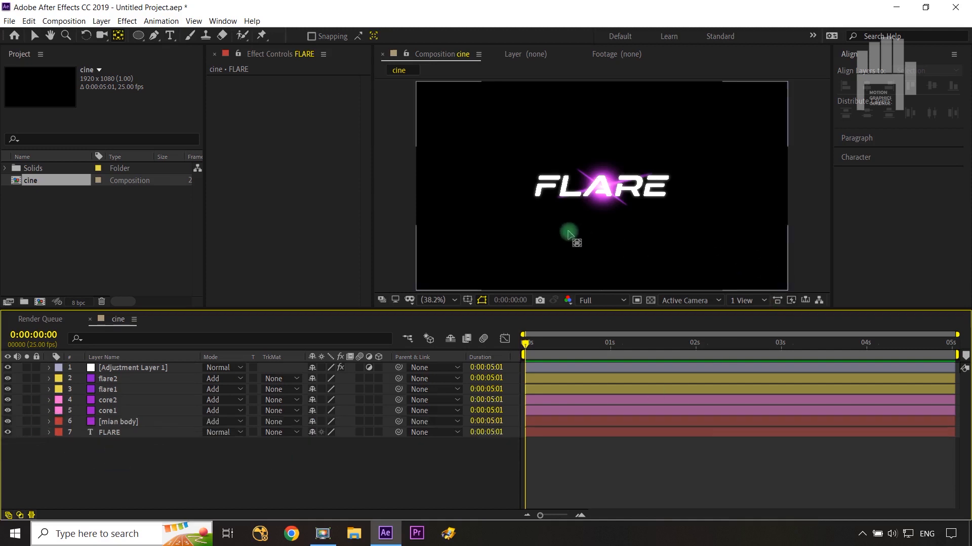
Add a new null object above all the layers in the cine composition
key("v")
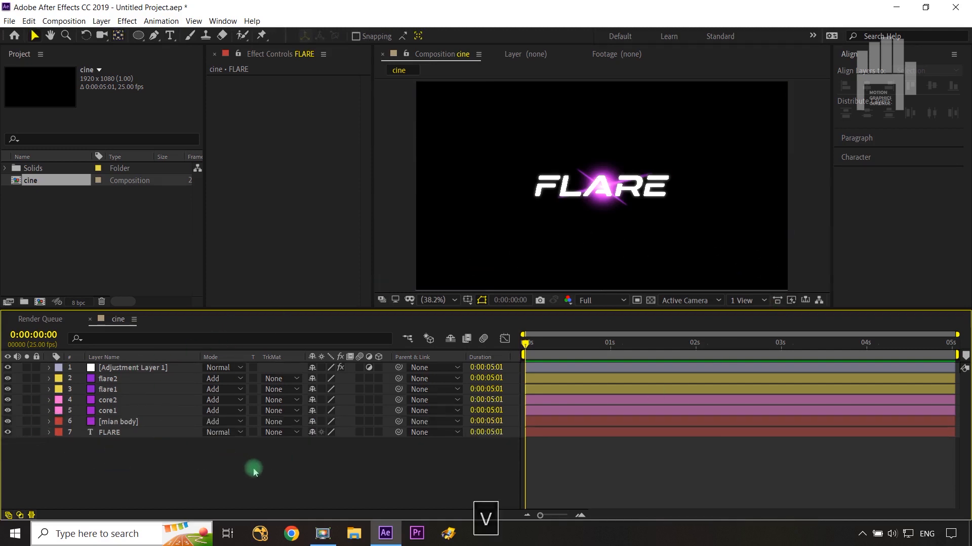
right_click(254, 472)
mouse_move(299, 349)
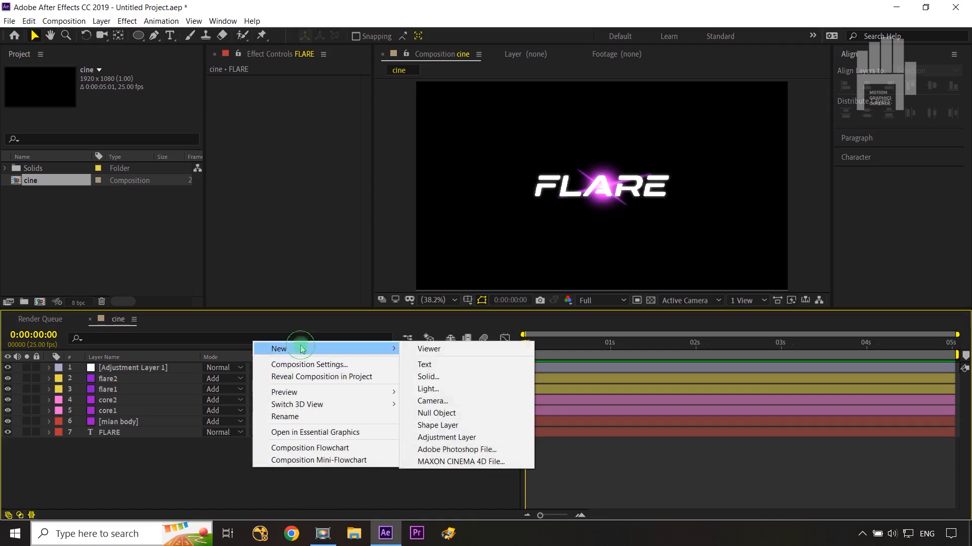
left_click(466, 413)
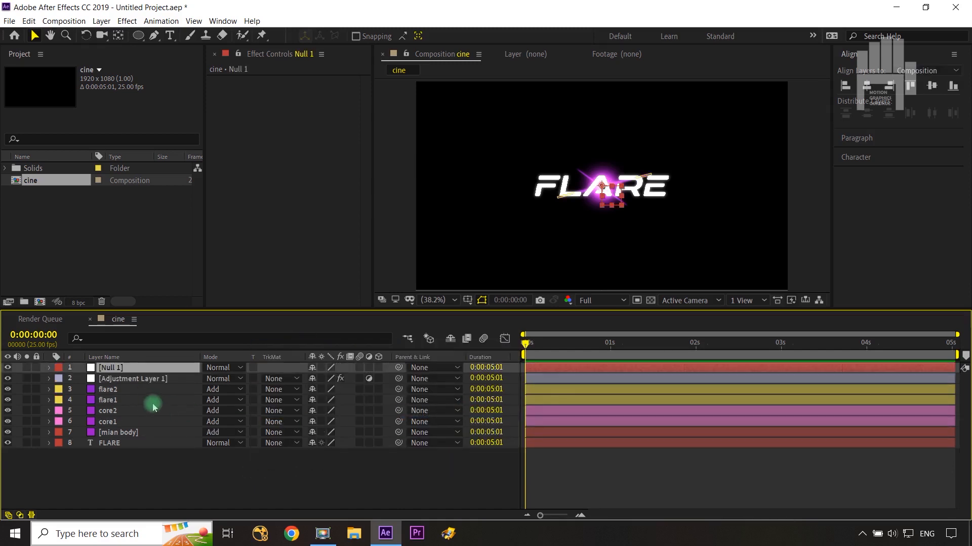
Parent the flare2, flare1, core2, core1 and mian body layers to the null object
left_click(146, 383)
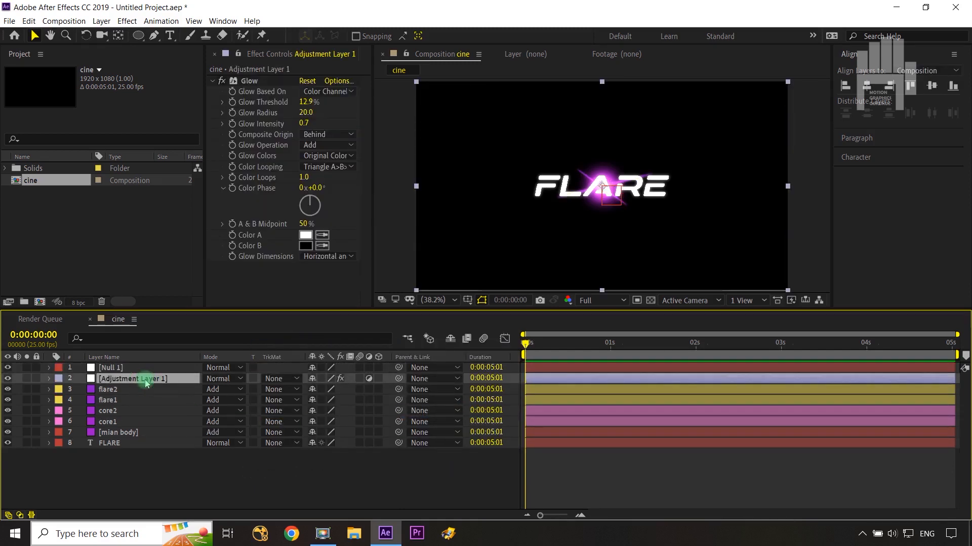
left_click(141, 390)
left_click(133, 434, "shift")
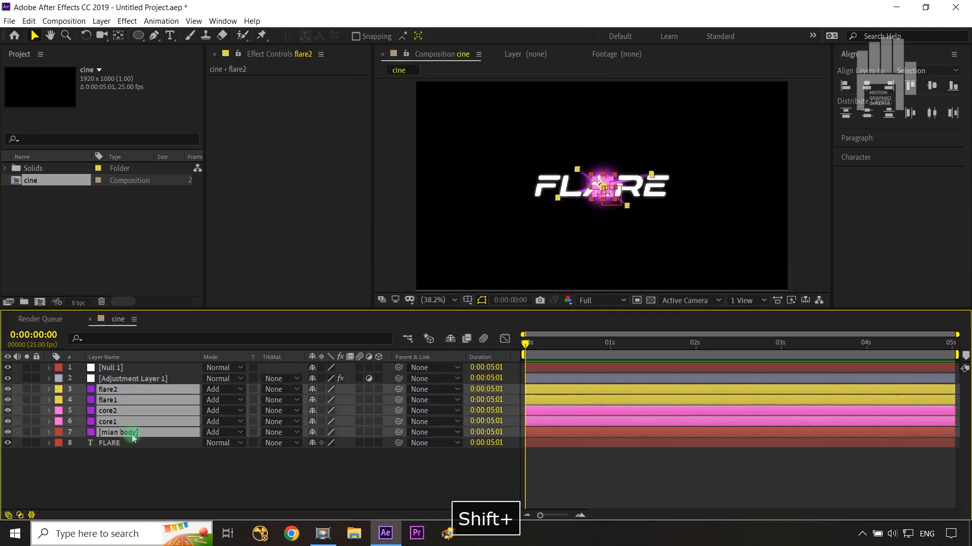
left_click_drag(398, 389, 139, 368)
Move the null object to Position 619, 579 at the lower left of the text and set a Position keyframe at the first frame
left_click(139, 369)
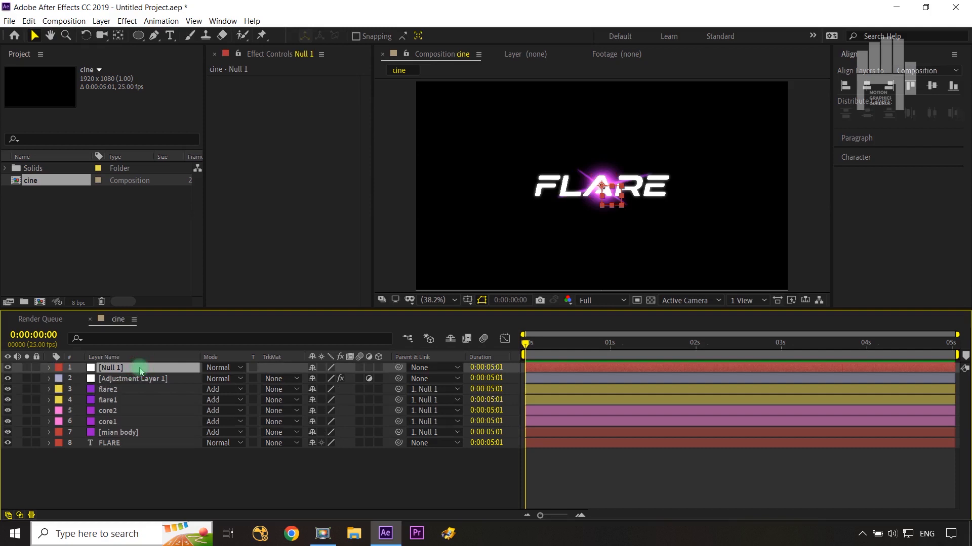
key("p")
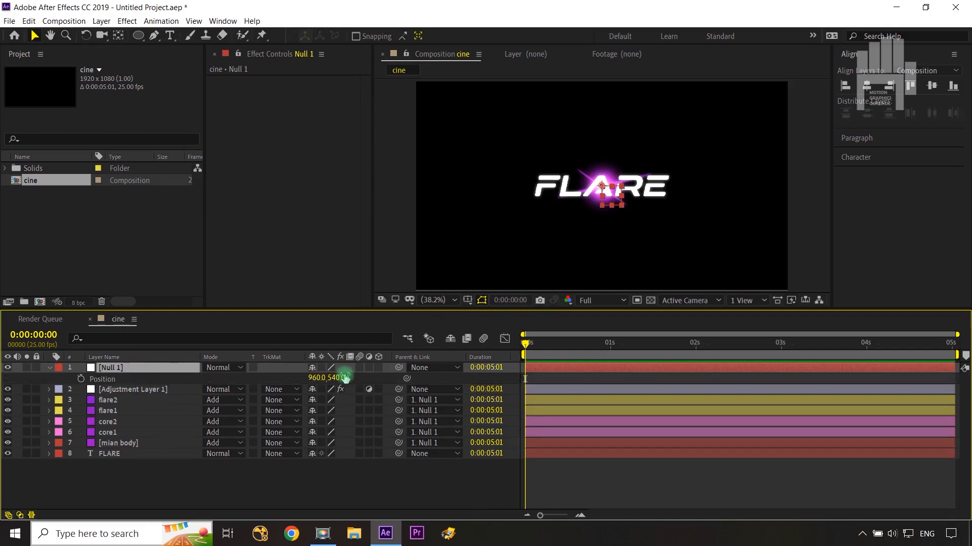
left_click_drag(340, 378, 361, 380)
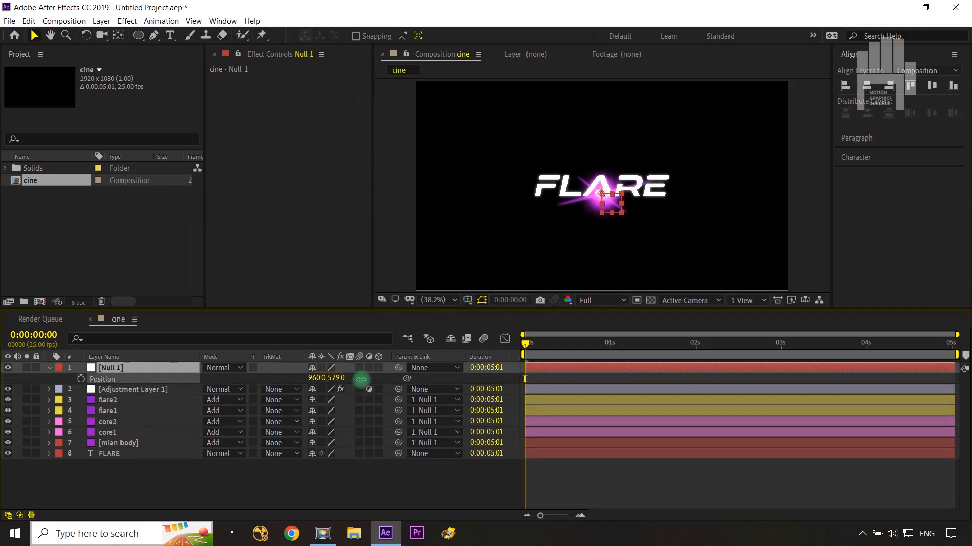
scroll(727, 204, "up", 2)
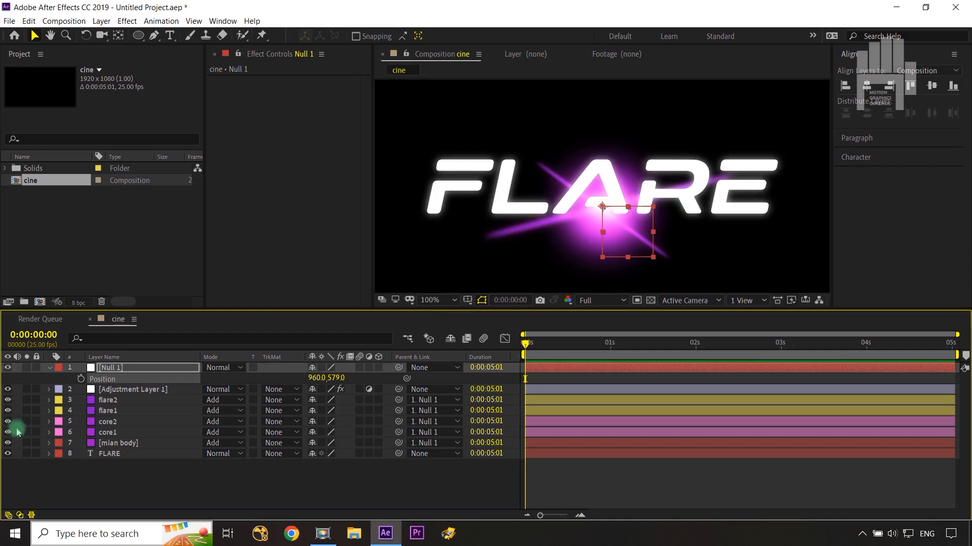
left_click_drag(315, 378, 111, 390)
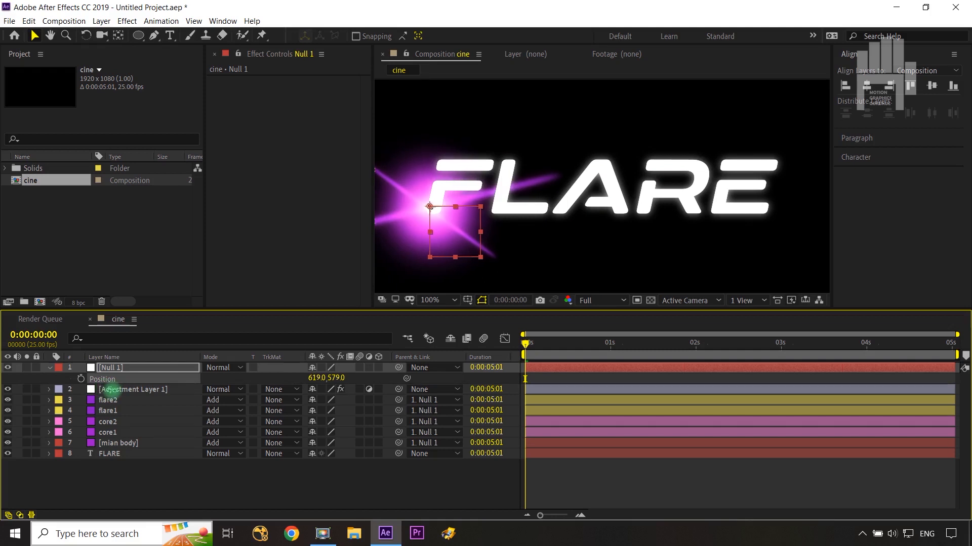
left_click(81, 379)
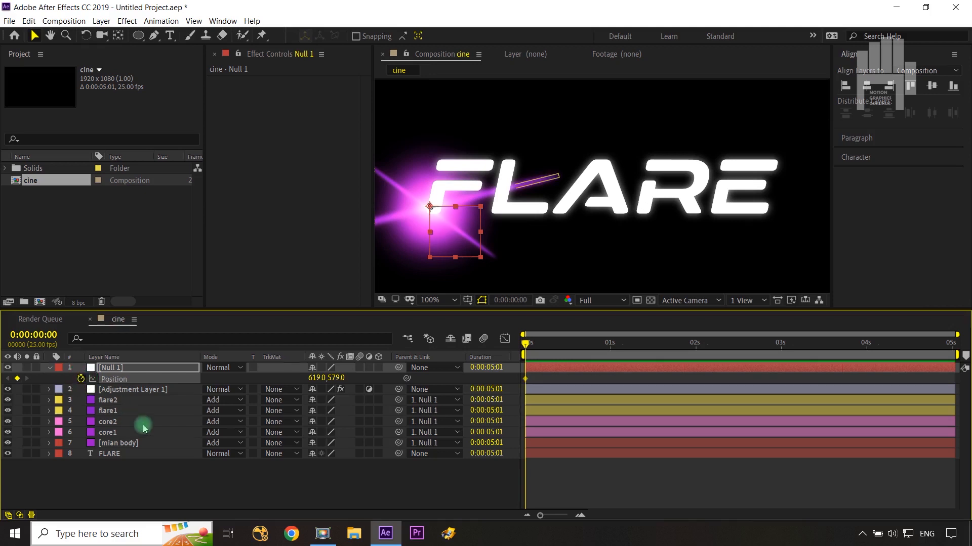
Shift the null object's first Position keyframe to 0:00:00:10
key("shift+Page_Down")
key("shift+Page_Down")
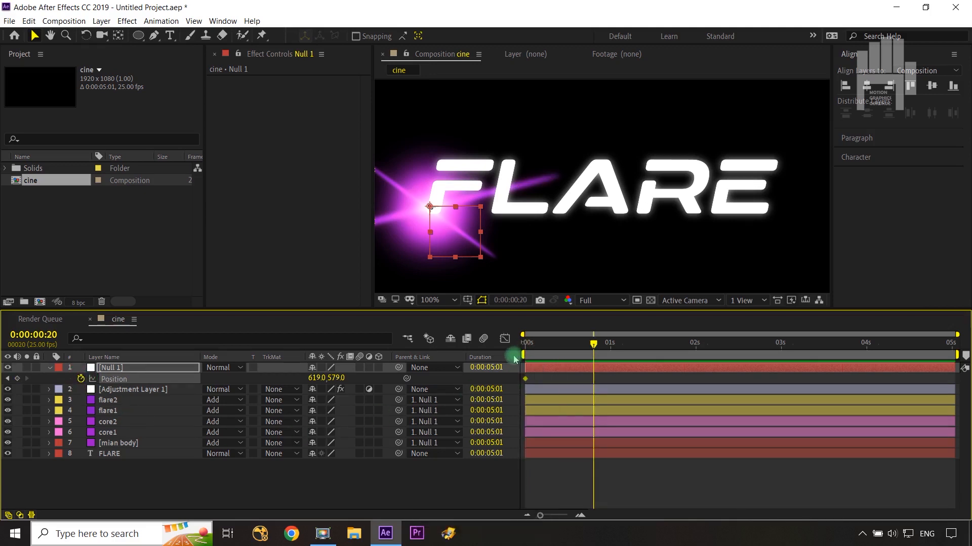
key("shift+Page_Up")
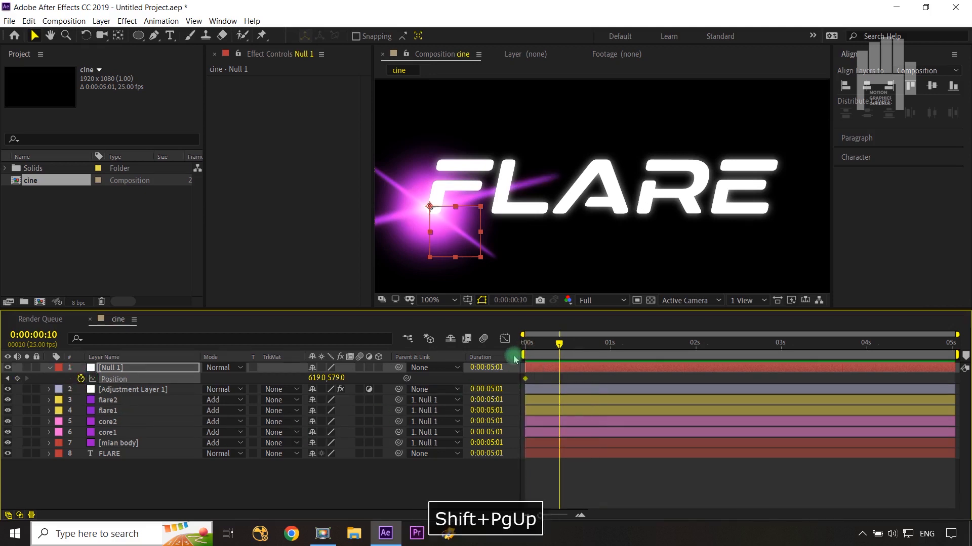
left_click_drag(527, 381, 560, 380)
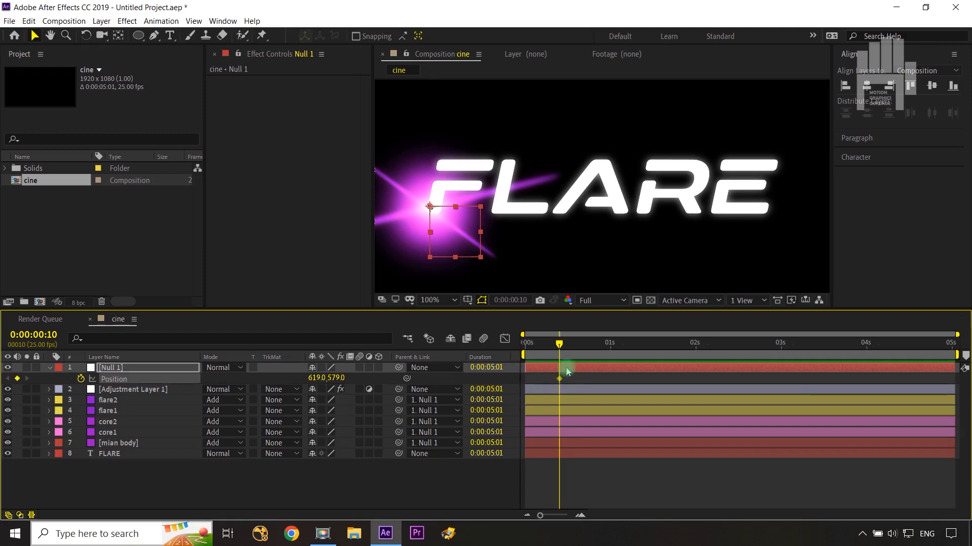
Move the null object to Position 1276, 579 at the lower right of the text at 0:00:04:15, and hide the null layer
left_click_drag(560, 343, 962, 343)
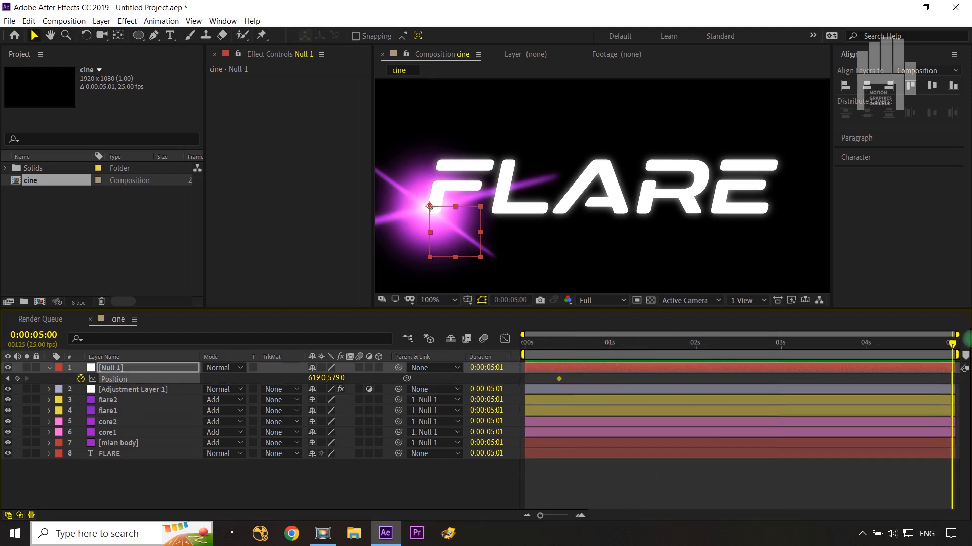
key("shift+Page_Up")
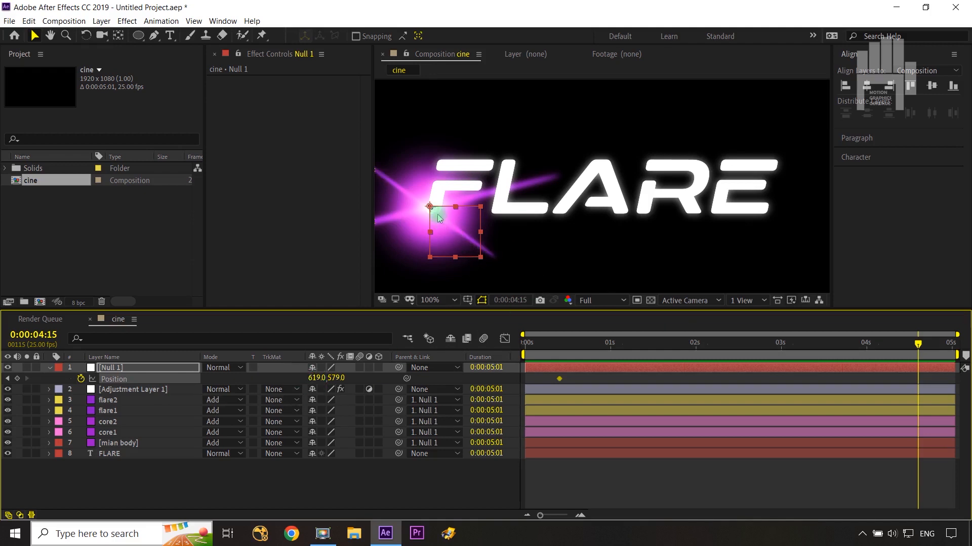
left_click_drag(430, 208, 763, 228)
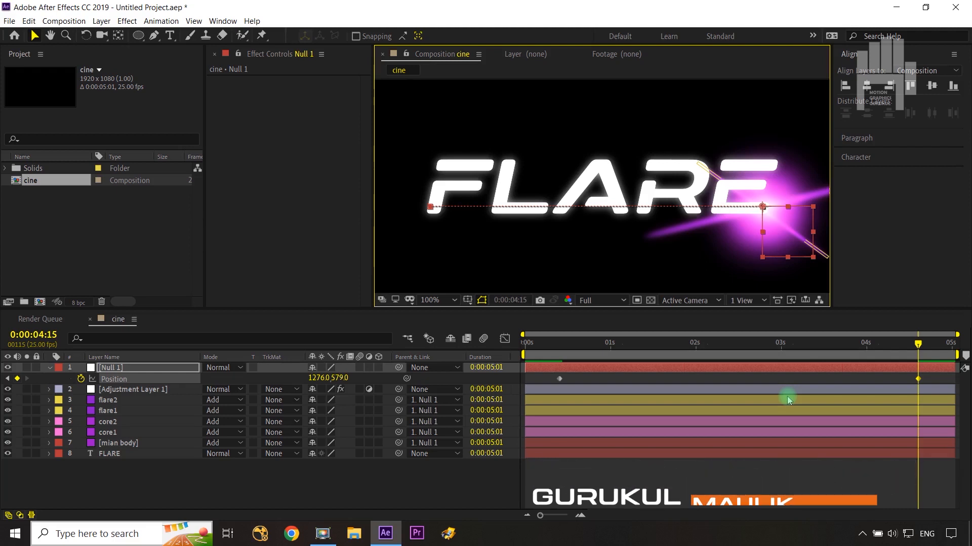
left_click(417, 491)
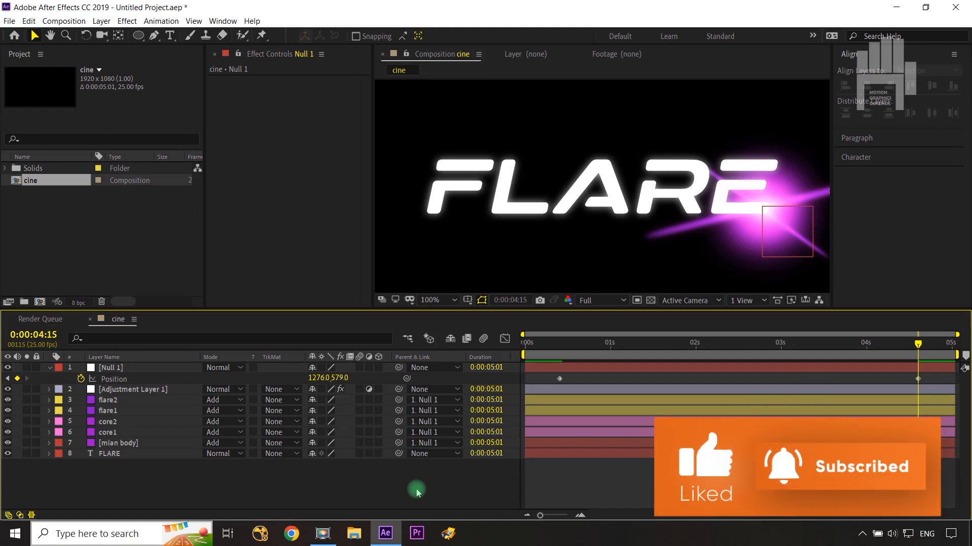
key("shift+slash")
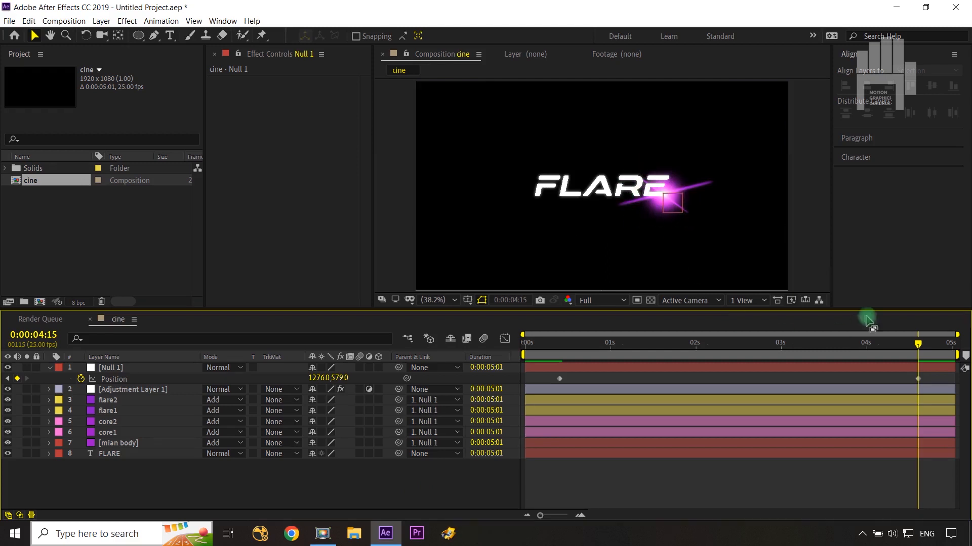
left_click(7, 368)
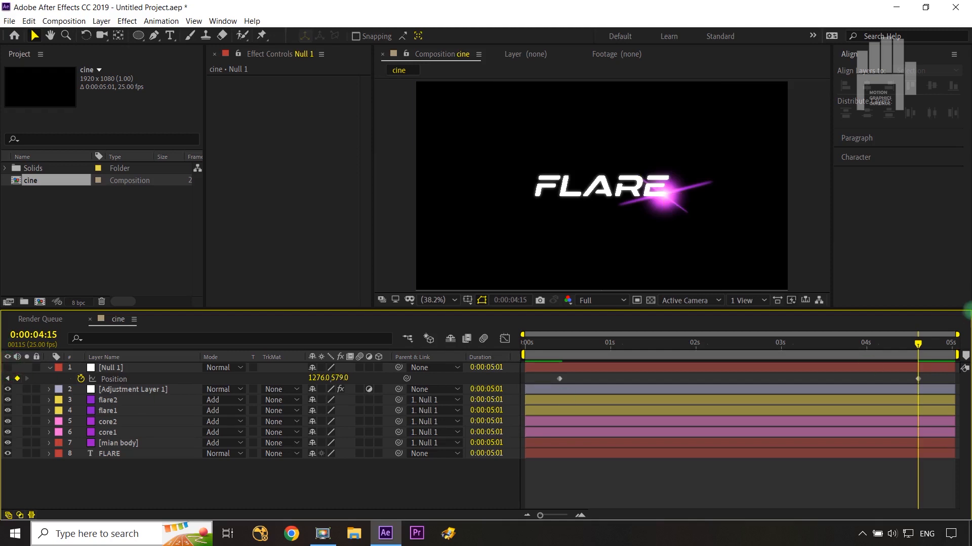
Set Rotation keyframes on the flare2 and flare1 layers at the first frame
left_click_drag(919, 344, 524, 344)
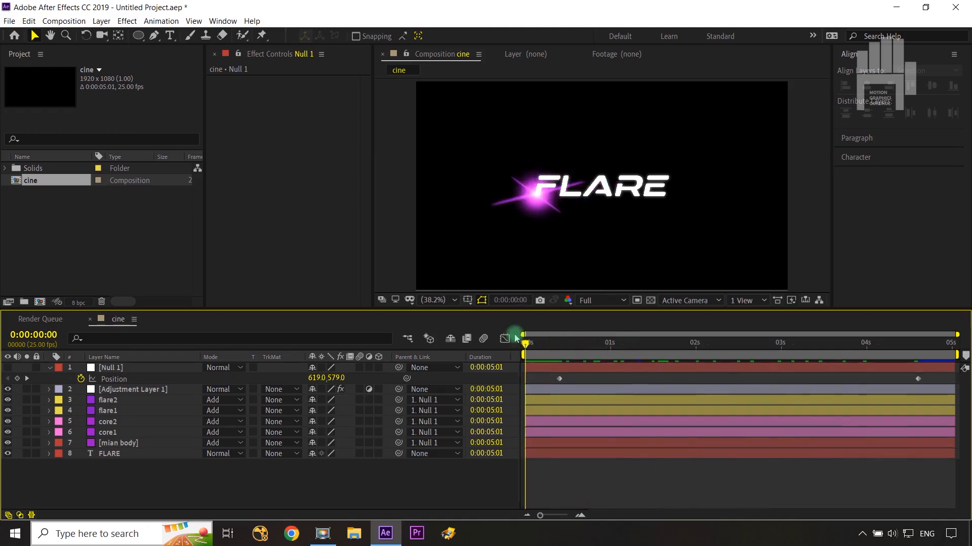
left_click(109, 401)
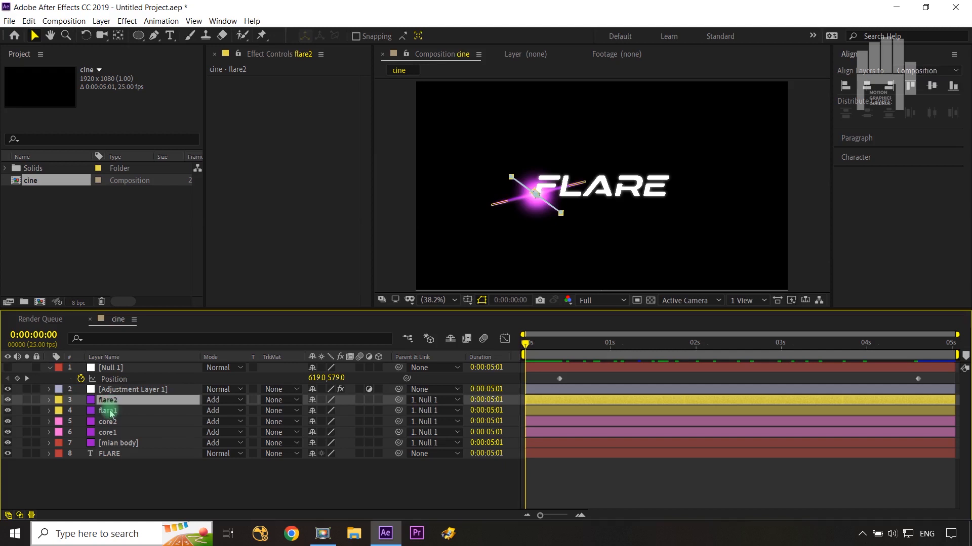
left_click(109, 411, "ctrl")
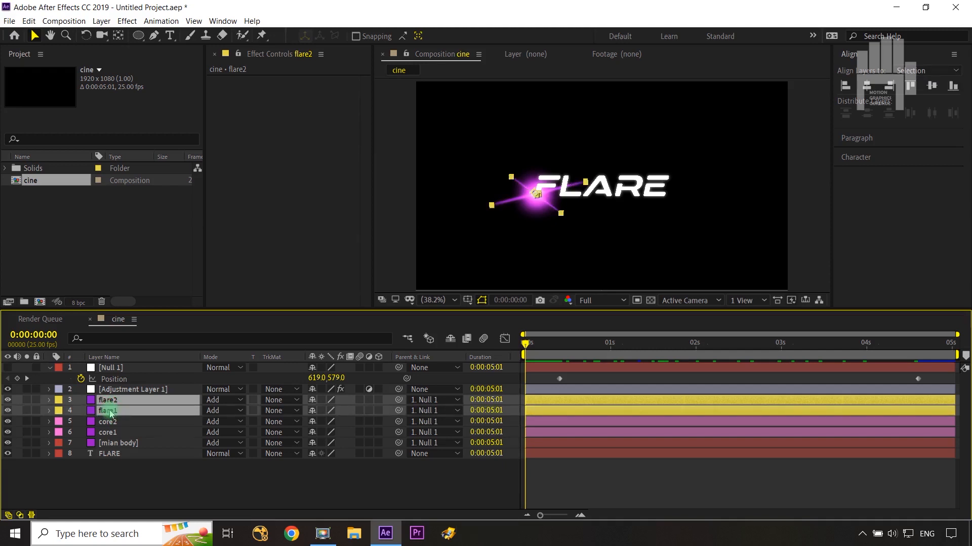
key("r")
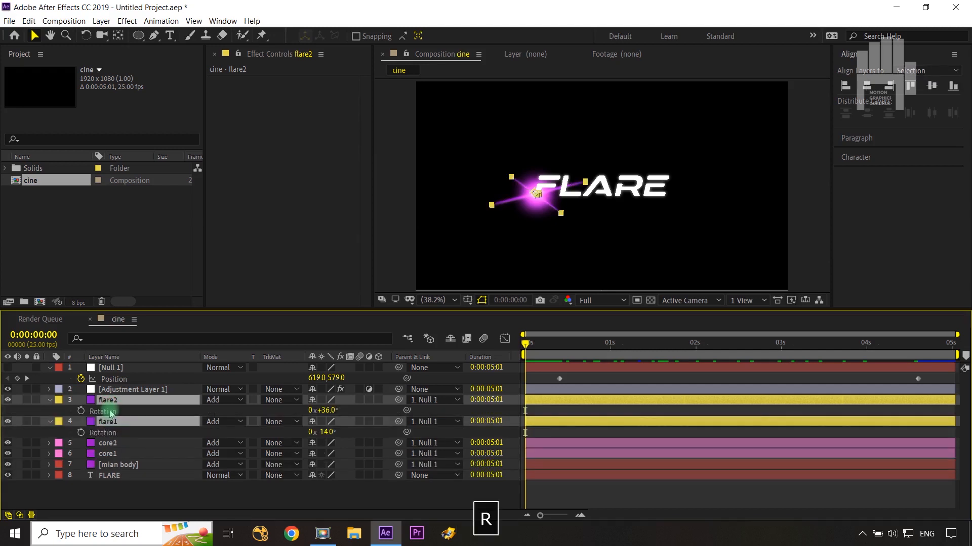
left_click(81, 411)
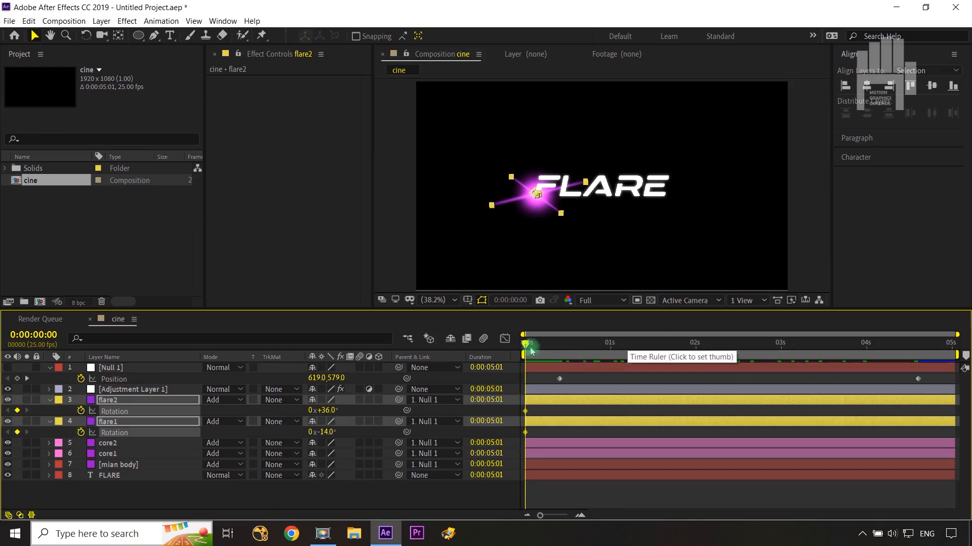
At 0:00:05:00, set the Rotation of flare2 to -36° and the Rotation of flare1 to 14°
left_click_drag(527, 348, 954, 355)
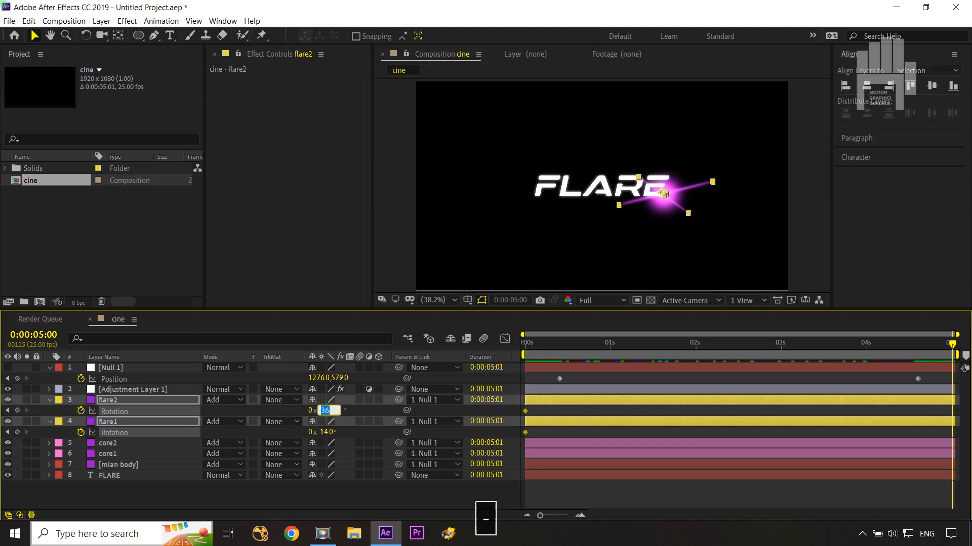
type("36")
left_click(372, 410)
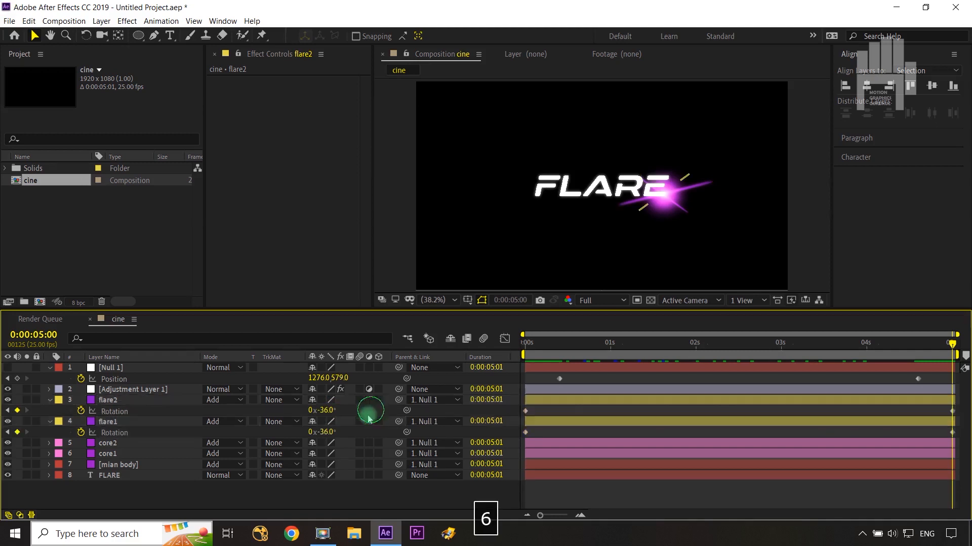
type("14")
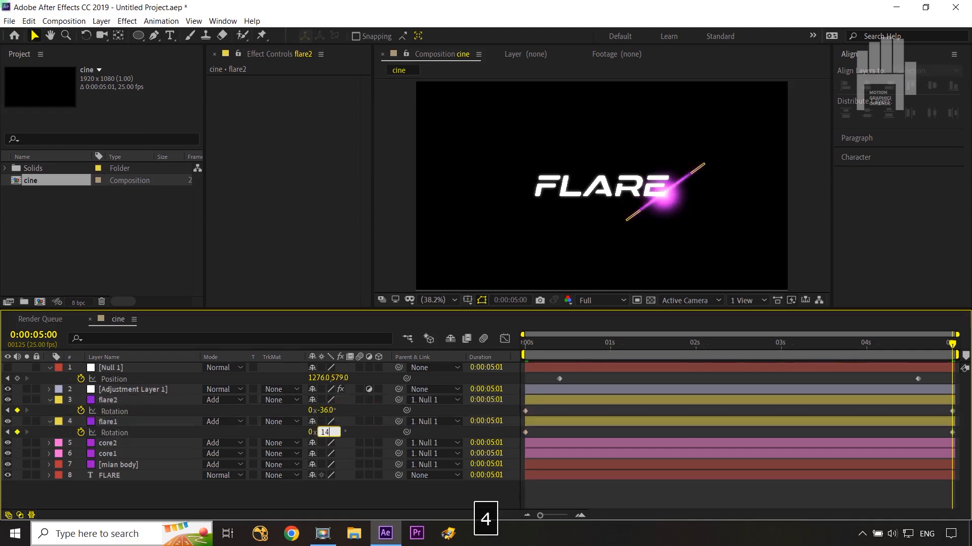
left_click(362, 433)
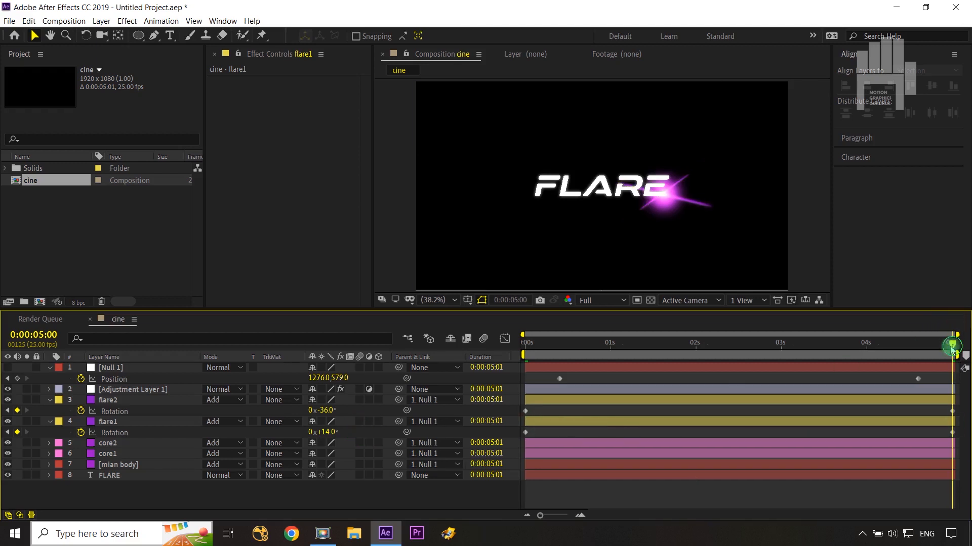
Set Glow Radius and Glow Intensity keyframes on the adjustment layer's Glow effect at the first frame
left_click_drag(952, 349, 514, 377)
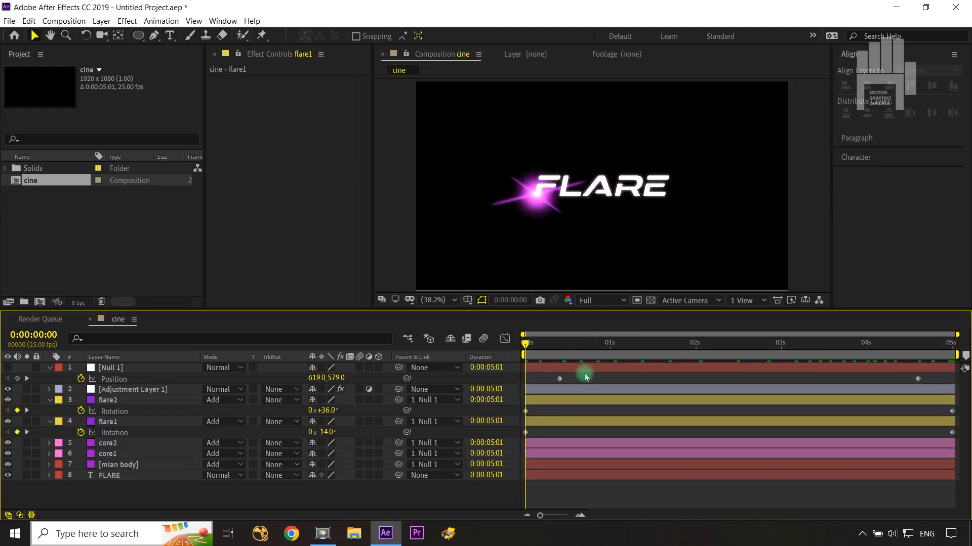
scroll(563, 228, "up", 5)
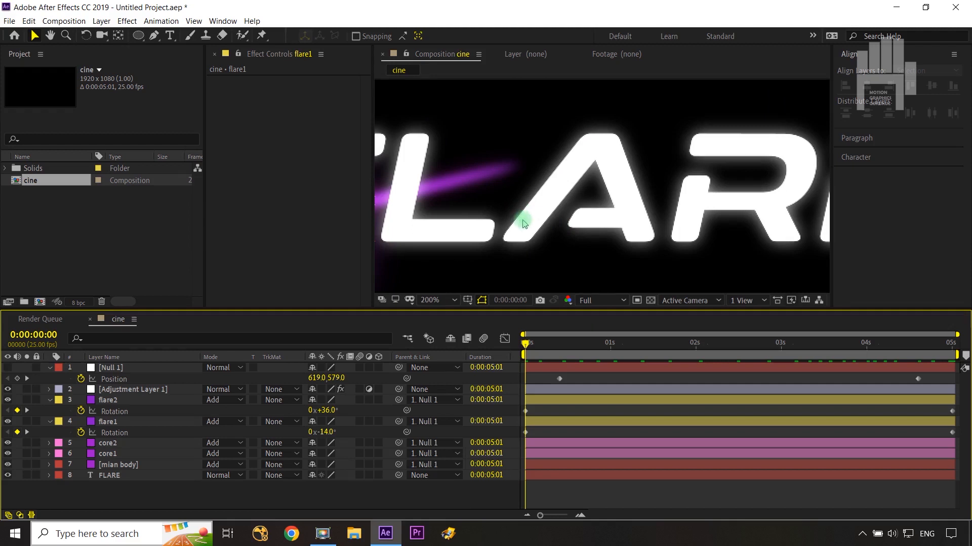
key("space")
left_click_drag(523, 220, 756, 210)
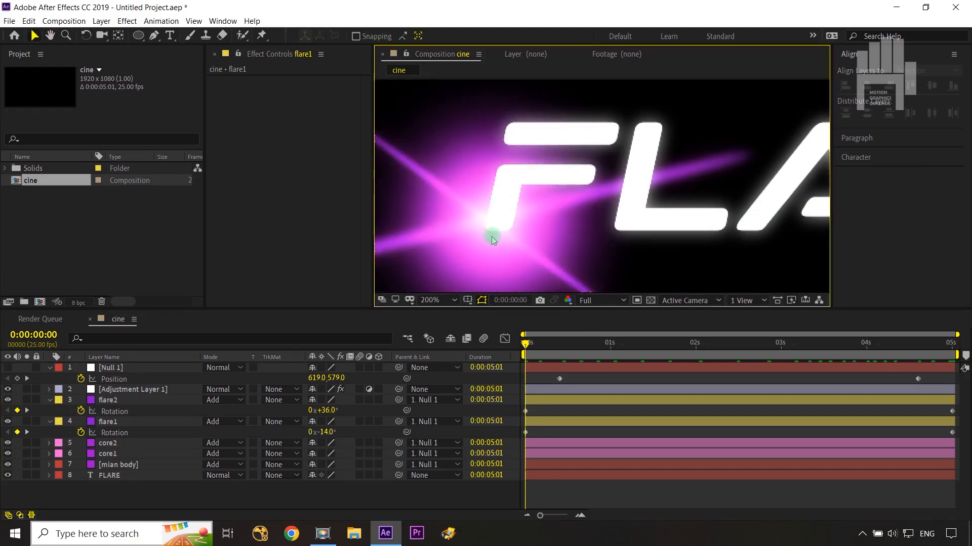
key("shift+slash")
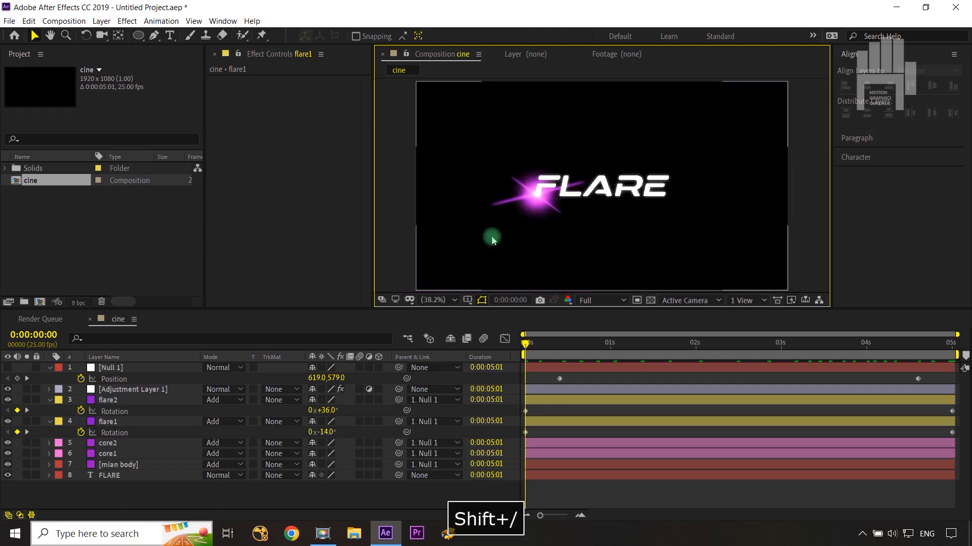
left_click(132, 389)
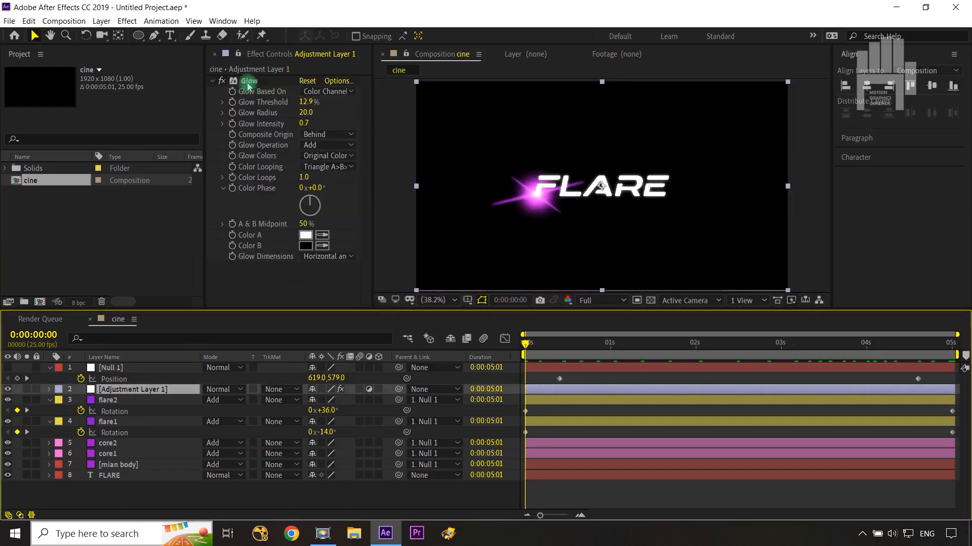
left_click(231, 118)
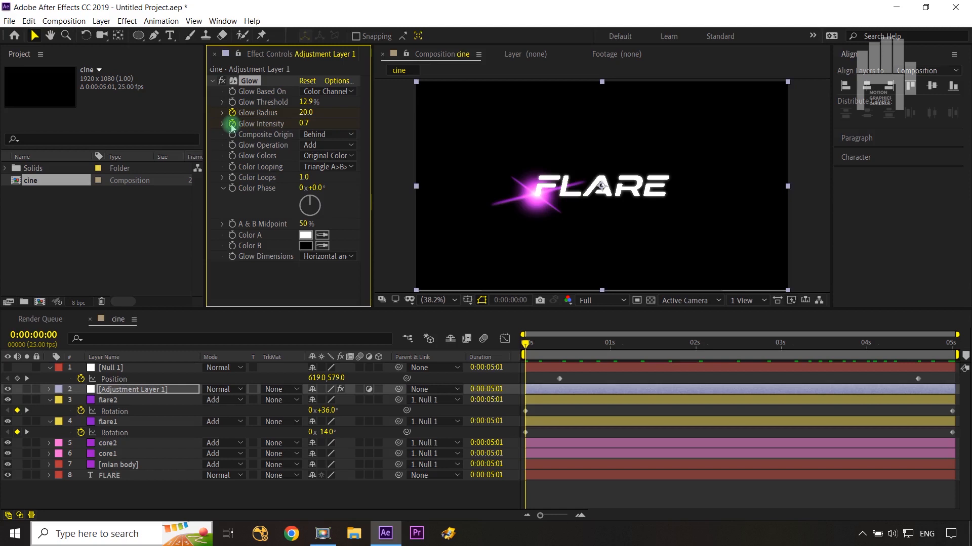
At 0:00:02:14, set the adjustment layer's Glow Radius to 84 and Glow Intensity to 1.4
left_click_drag(525, 344, 746, 366)
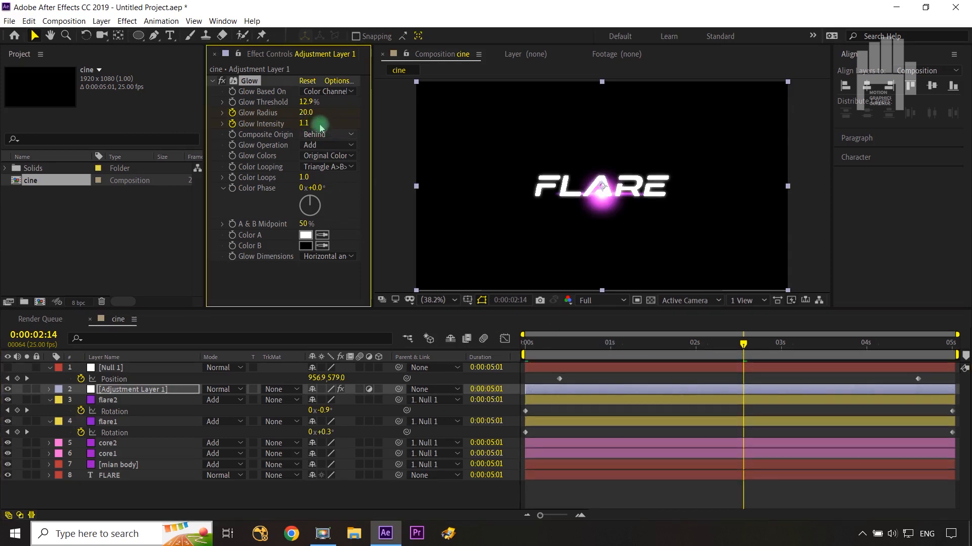
mouse_move(295, 113)
left_mouse_down()
mouse_move(282, 111)
mouse_move(313, 101)
mouse_move(294, 101)
left_mouse_up()
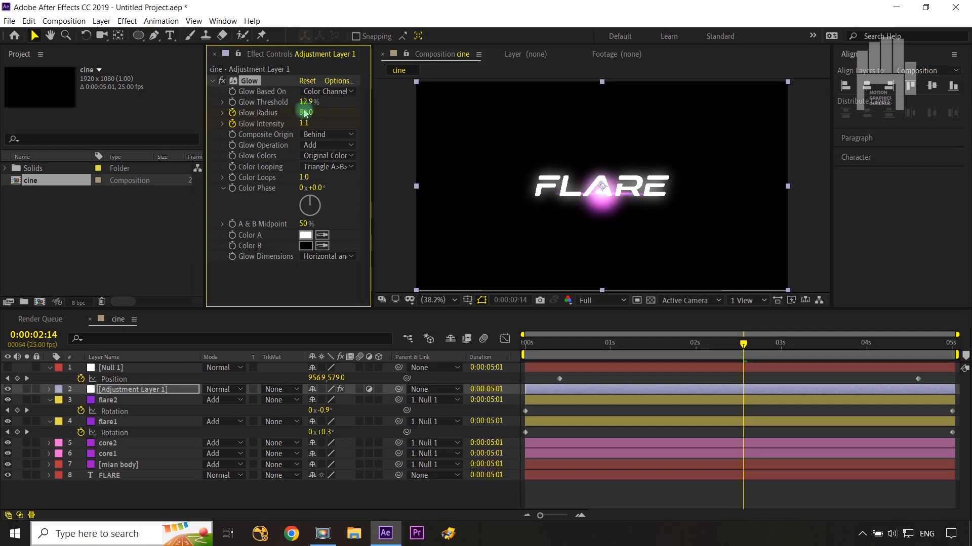
left_click_drag(303, 122, 324, 120)
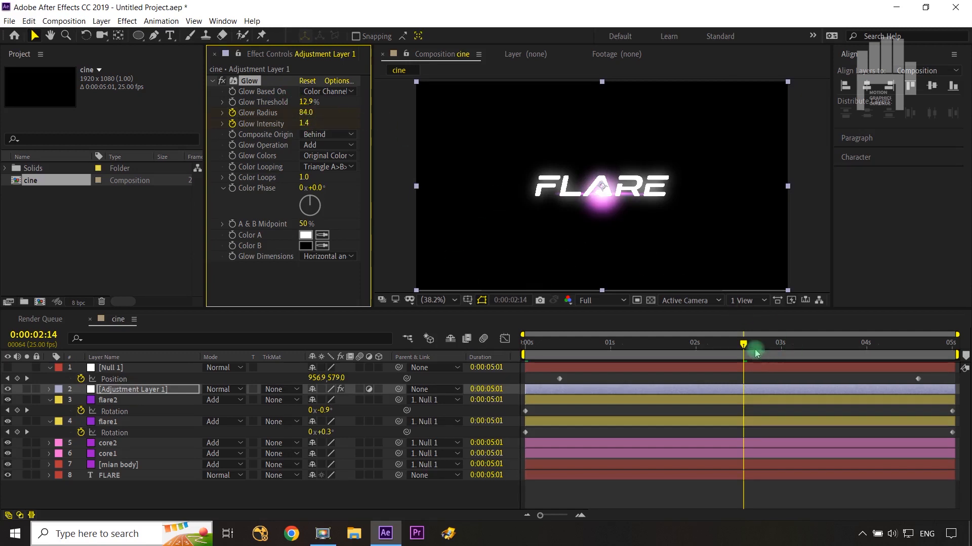
Copy the adjustment layer's first-frame Glow Radius and Glow Intensity keyframes to 0:00:05:00
left_click_drag(744, 344, 965, 340)
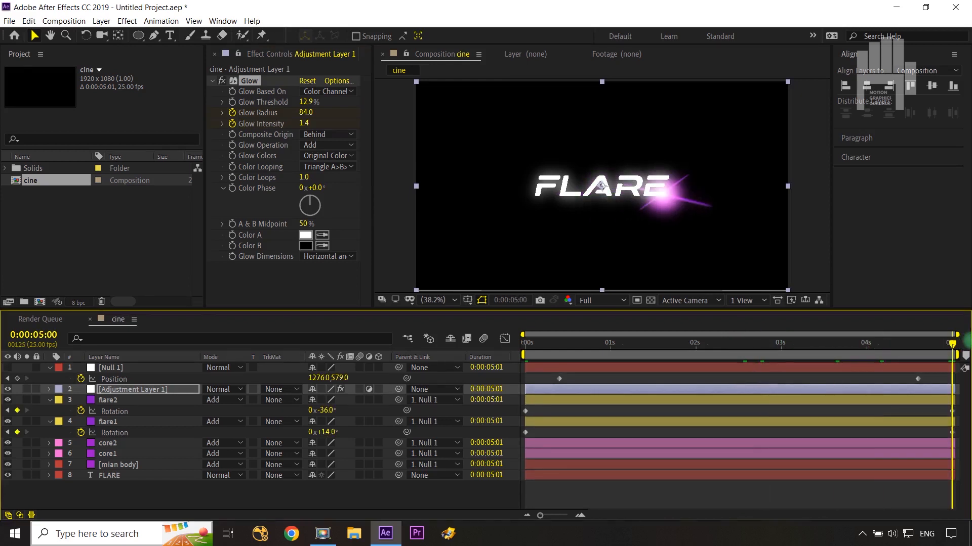
left_click(141, 393)
key("u")
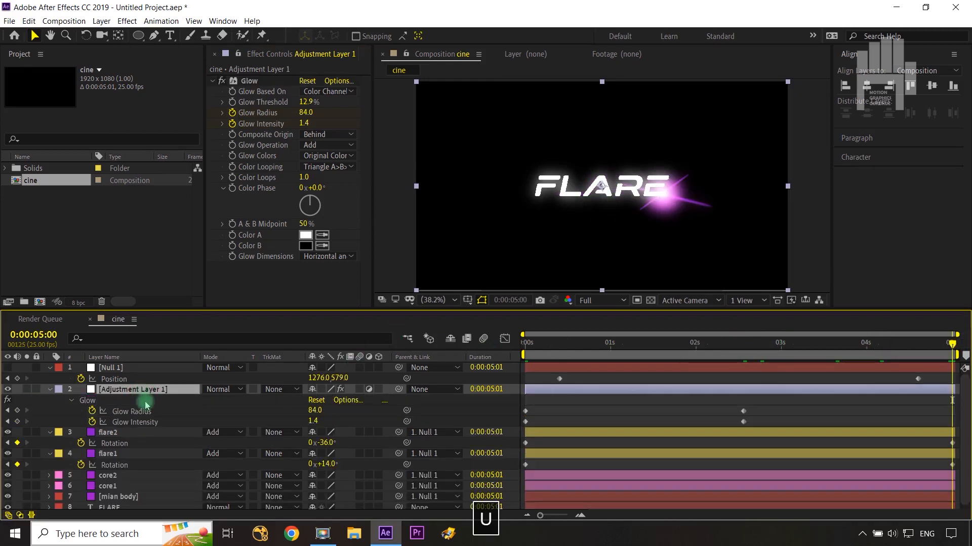
left_click_drag(539, 407, 519, 428)
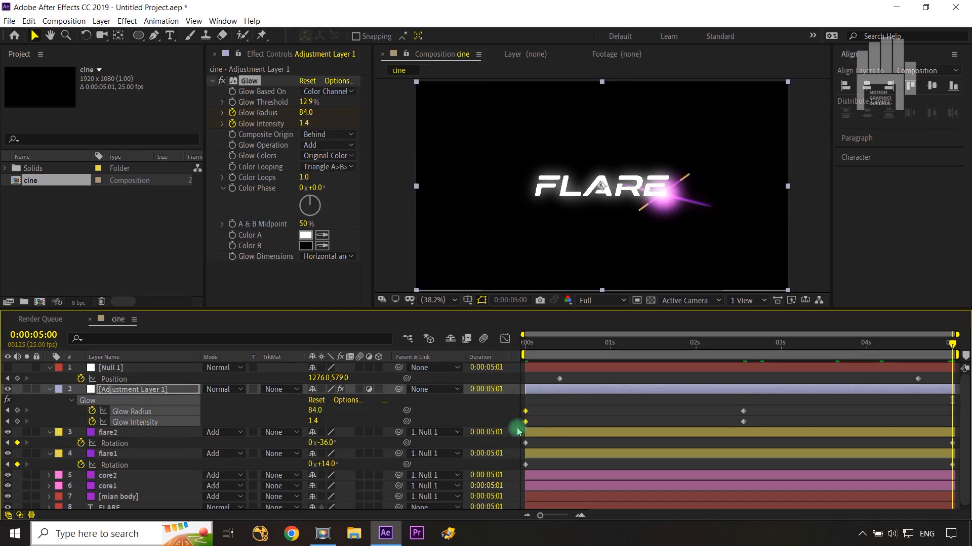
key("ctrl+c")
key("ctrl+v")
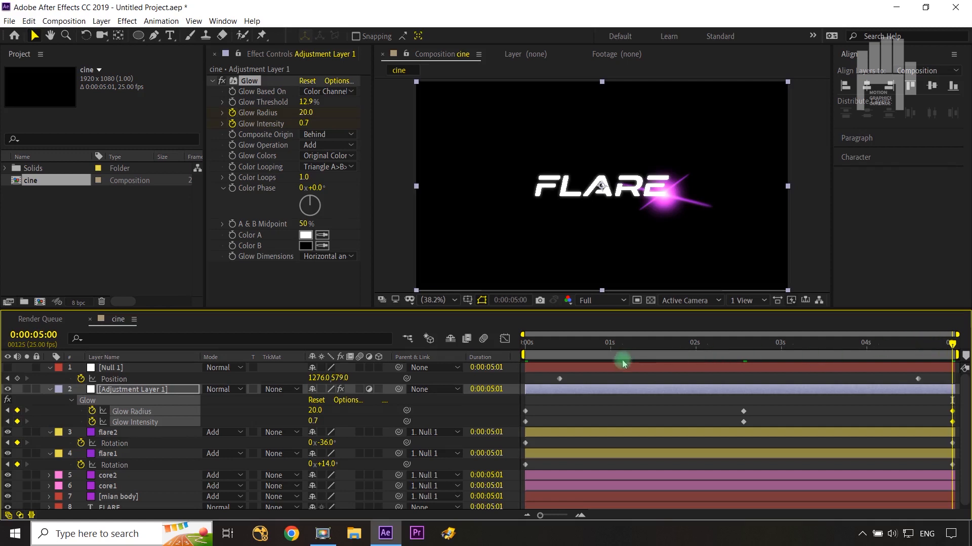
Apply Easy Ease to all Glow Radius and Glow Intensity keyframes and lengthen the middle keyframes' influence handles on both sides in the speed graph
left_click_drag(509, 410, 967, 430)
key("F9")
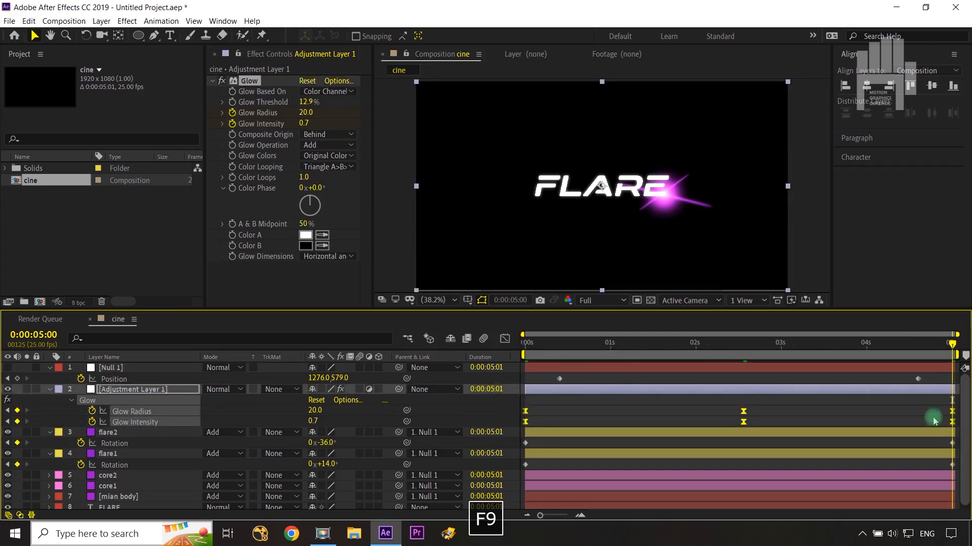
left_click(505, 340)
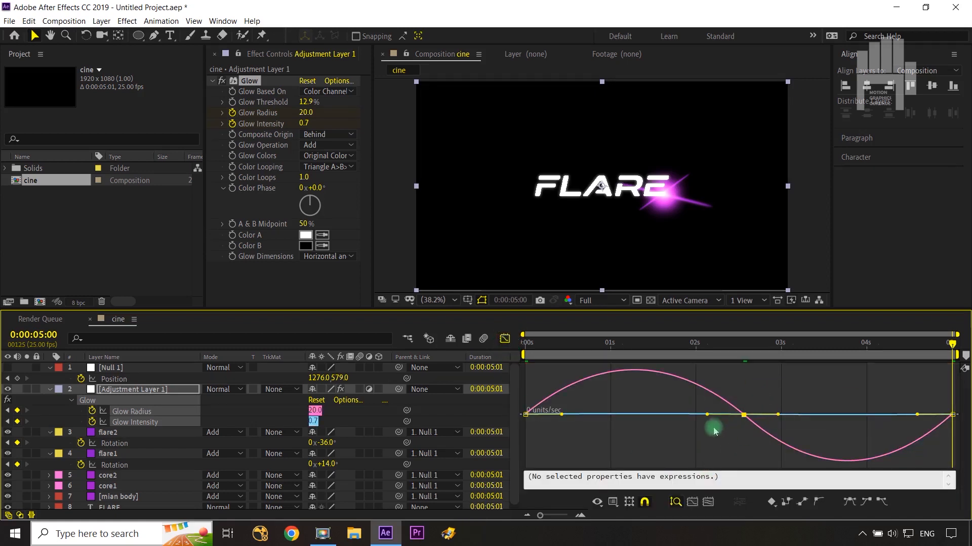
left_click_drag(708, 414, 630, 414)
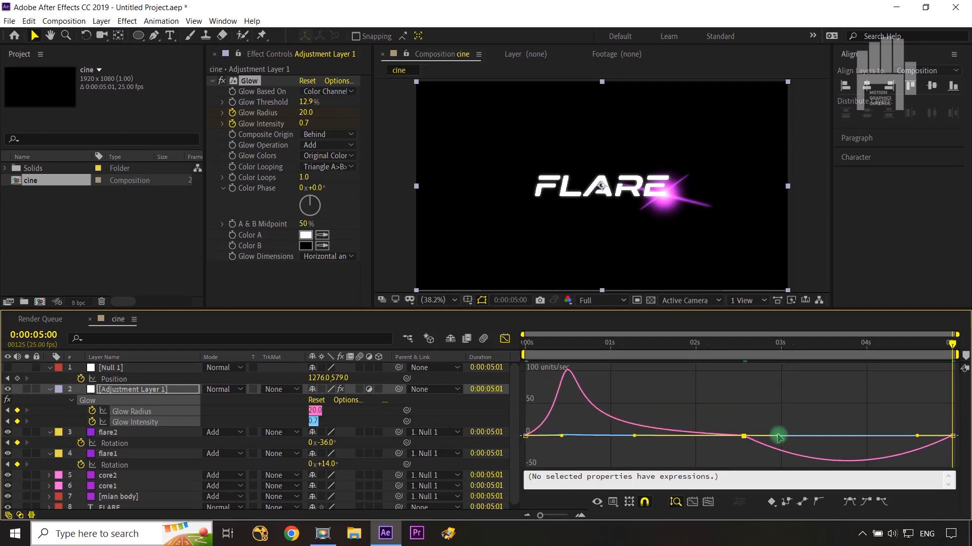
left_click_drag(778, 436, 868, 436)
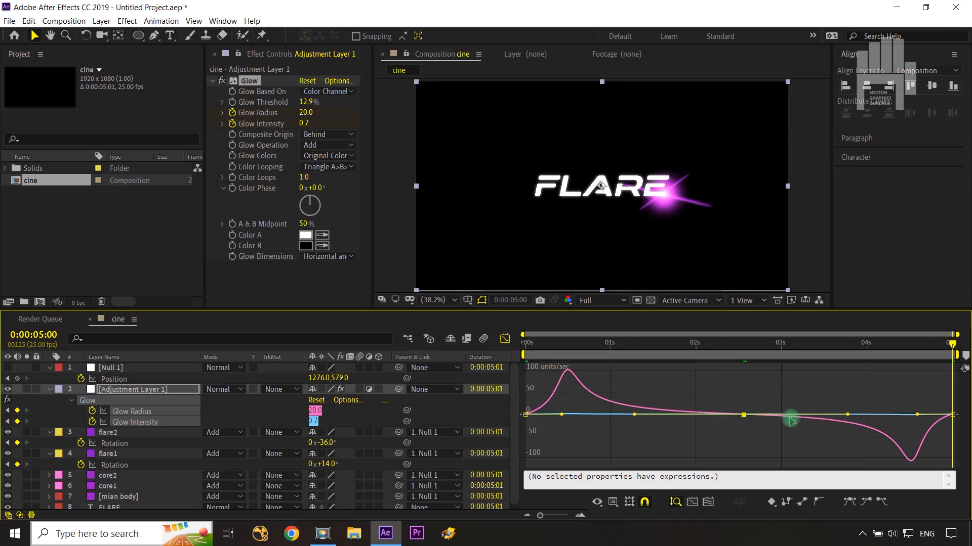
Close the graph editor and collapse the properties of the Null 1, adjustment, flare2 and flare1 layers
left_click_drag(953, 346, 904, 388)
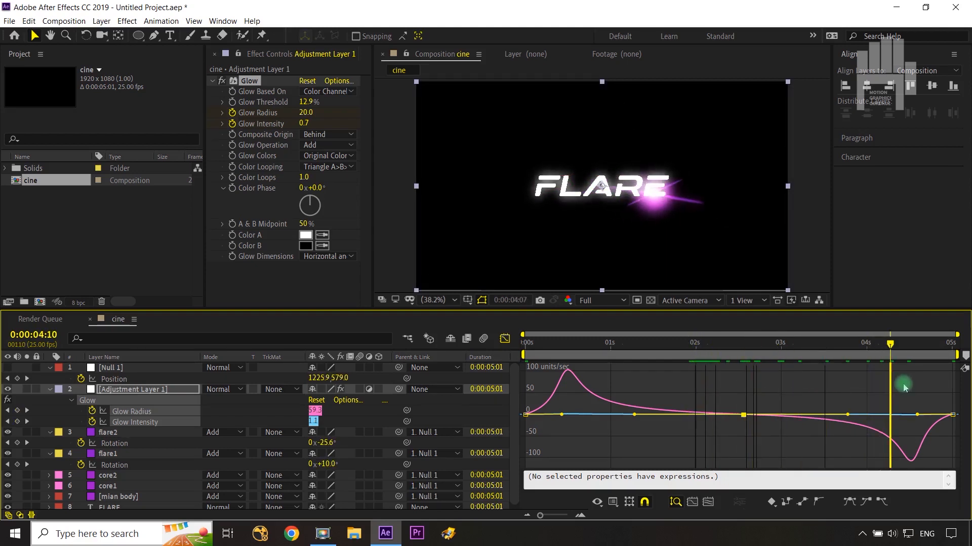
left_click(506, 339)
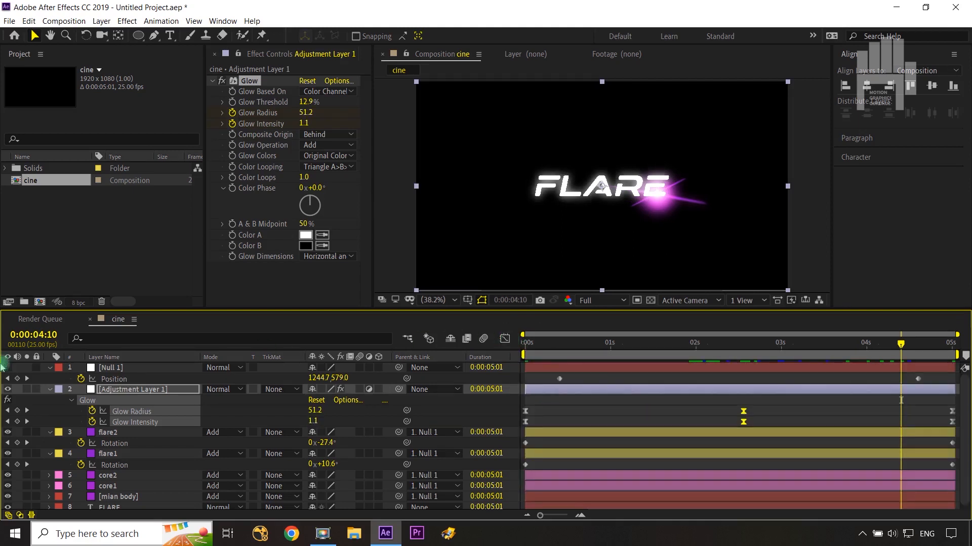
left_click(49, 391)
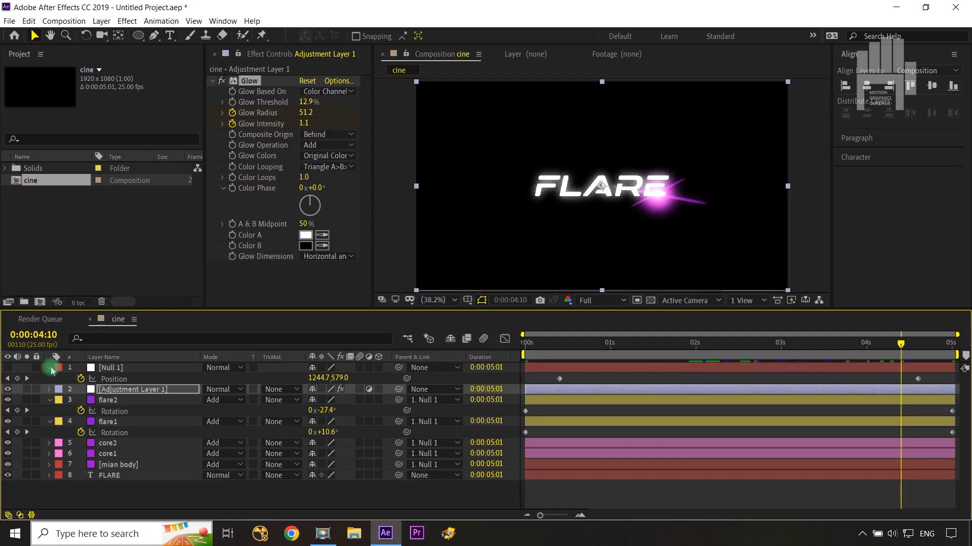
left_click(49, 368)
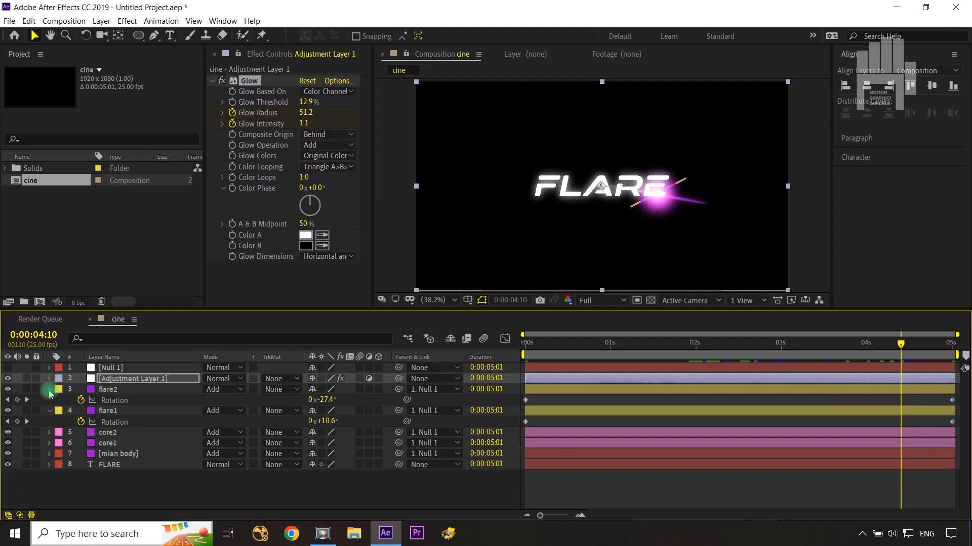
left_click(49, 389)
left_click(49, 399)
left_click(185, 474)
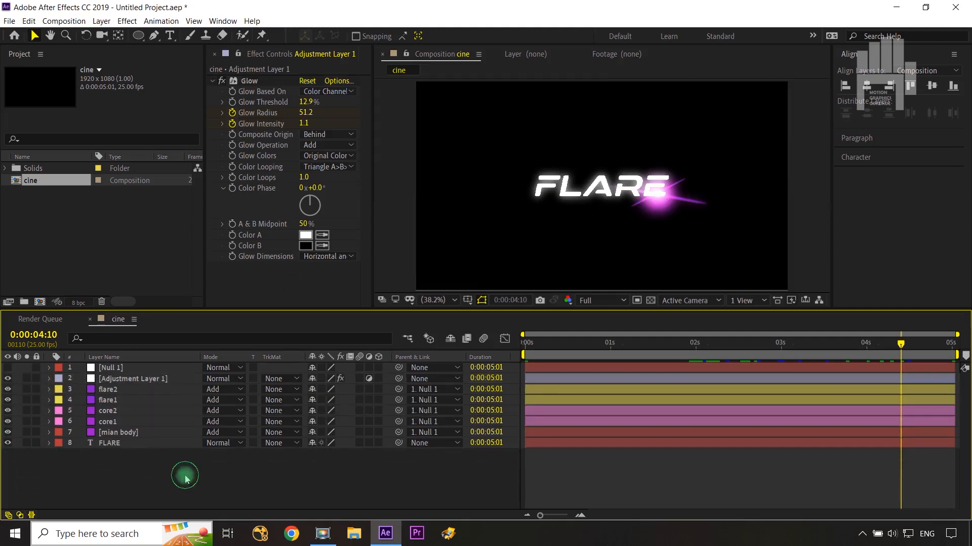
Add a second null object to the composition and parent Null 1 and the FLARE text layer to it
right_click(244, 490)
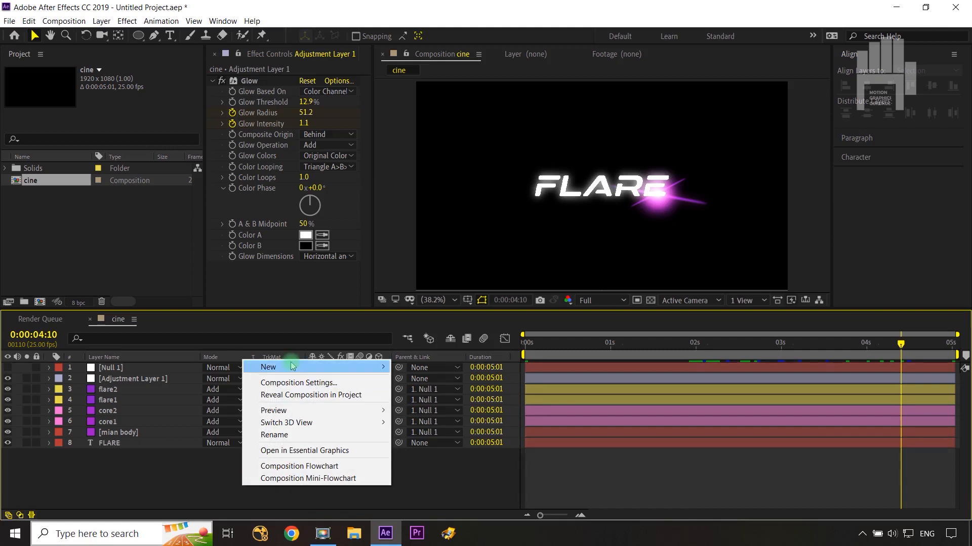
mouse_move(293, 367)
left_click(431, 431)
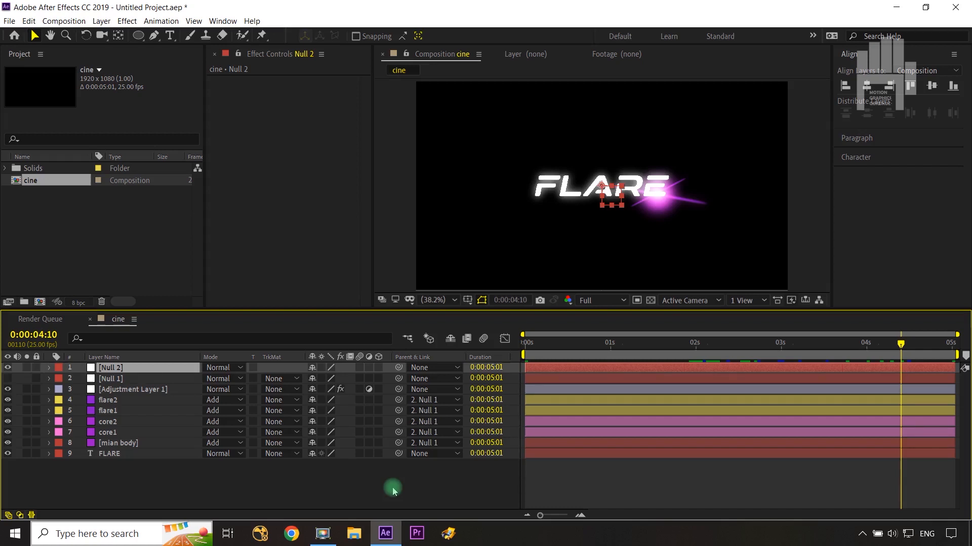
left_click(128, 379)
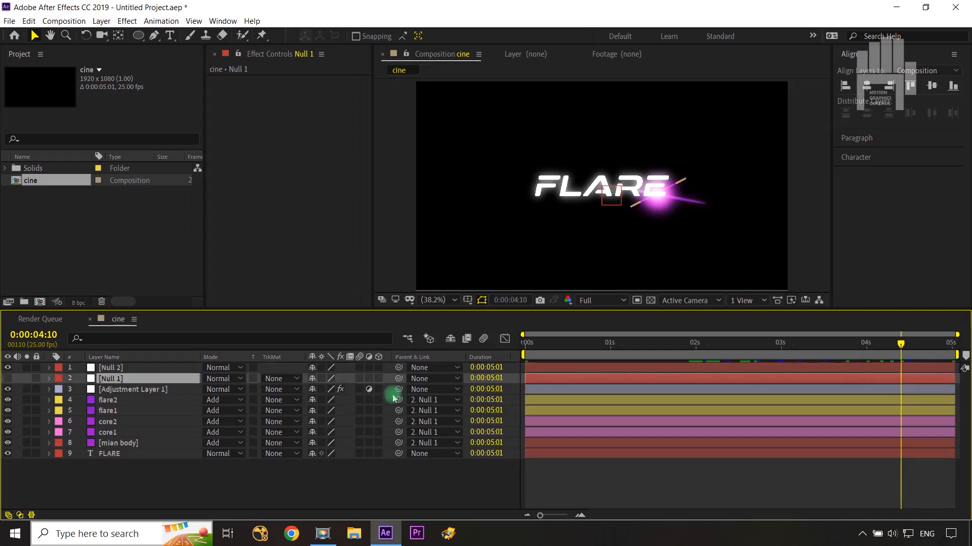
left_click_drag(400, 383, 116, 368)
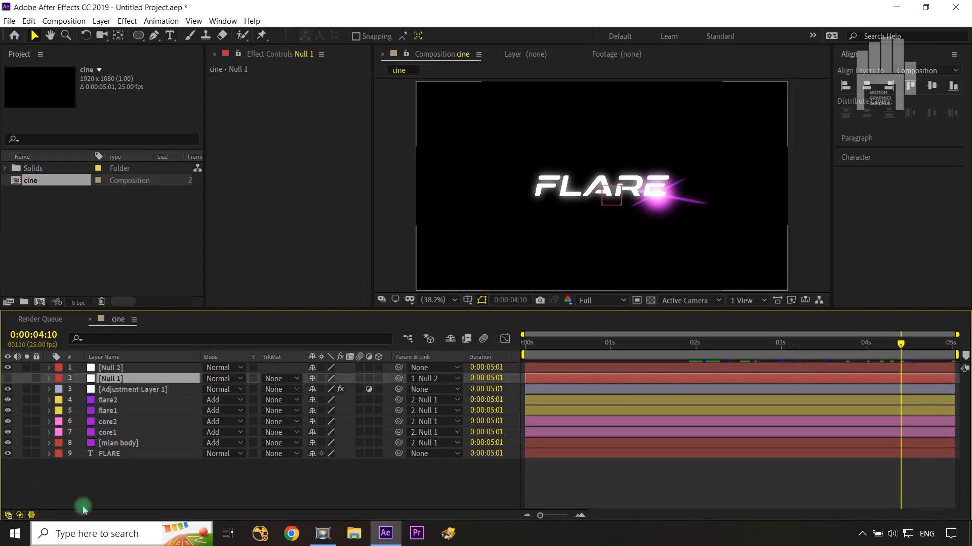
left_click(111, 455)
left_click_drag(398, 458, 145, 375)
Start Scale keyframing on Null 2 at the first frame with a value of 1015%
left_click(145, 374)
key("s")
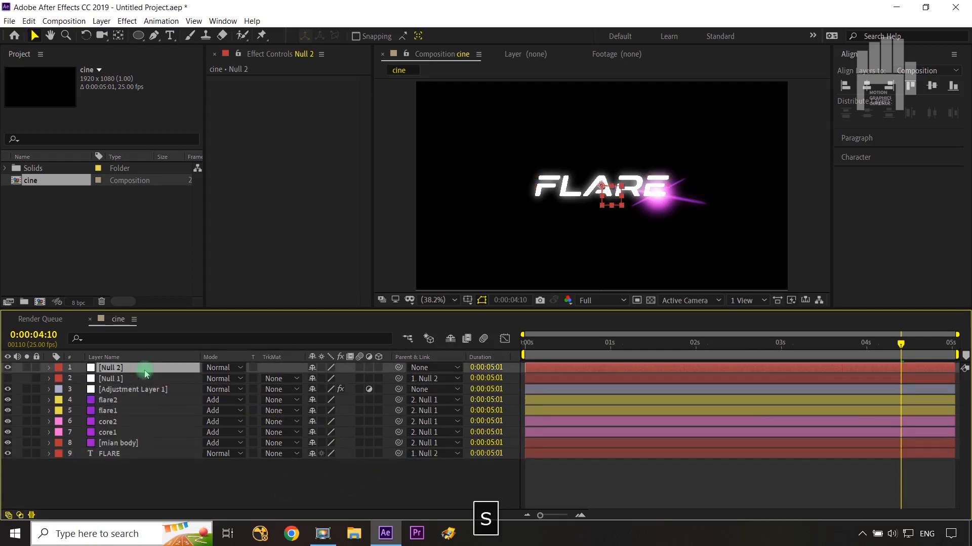
left_click_drag(901, 344, 2, 373)
left_click(79, 378)
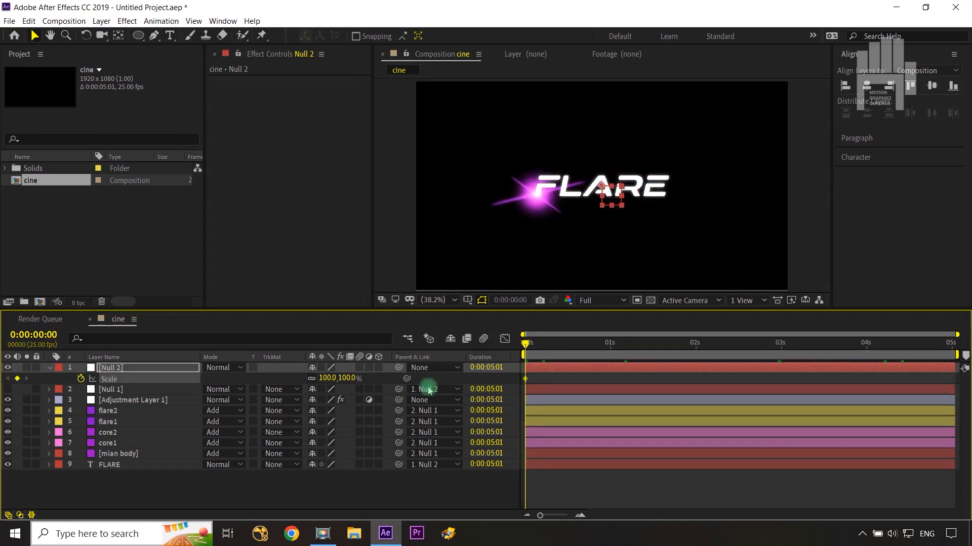
left_click_drag(351, 378, 913, 360)
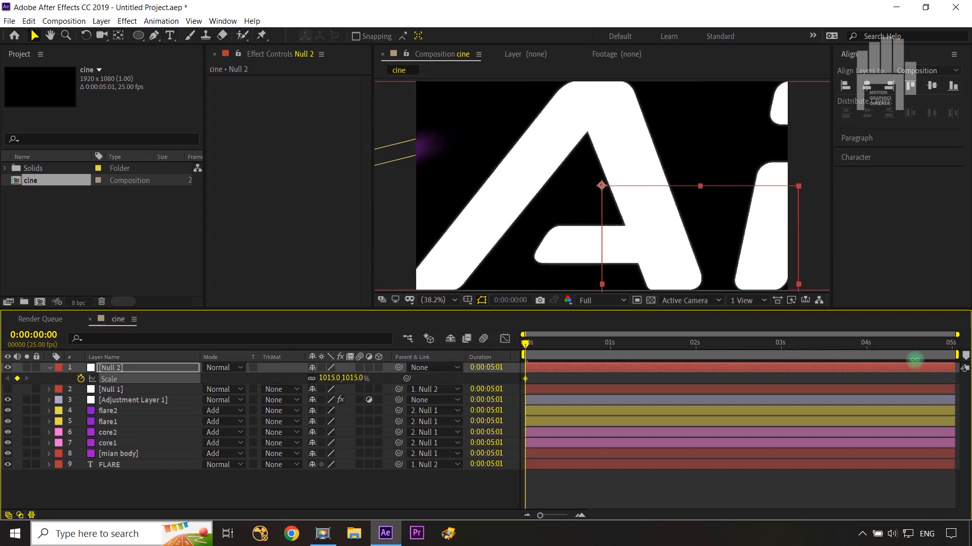
At 0:00:05:00, set the Scale of Null 2 to 100%
left_click_drag(531, 350, 950, 342)
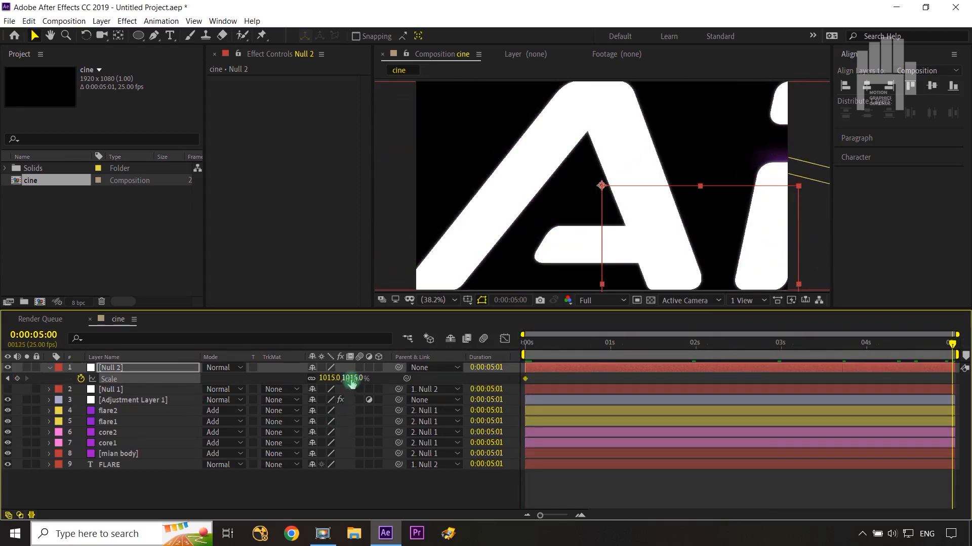
type("100")
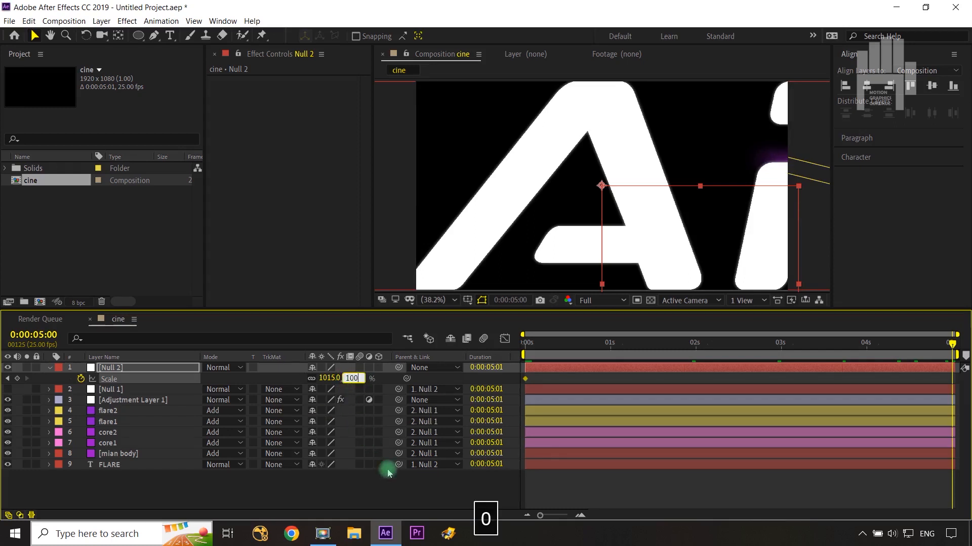
left_click(388, 478)
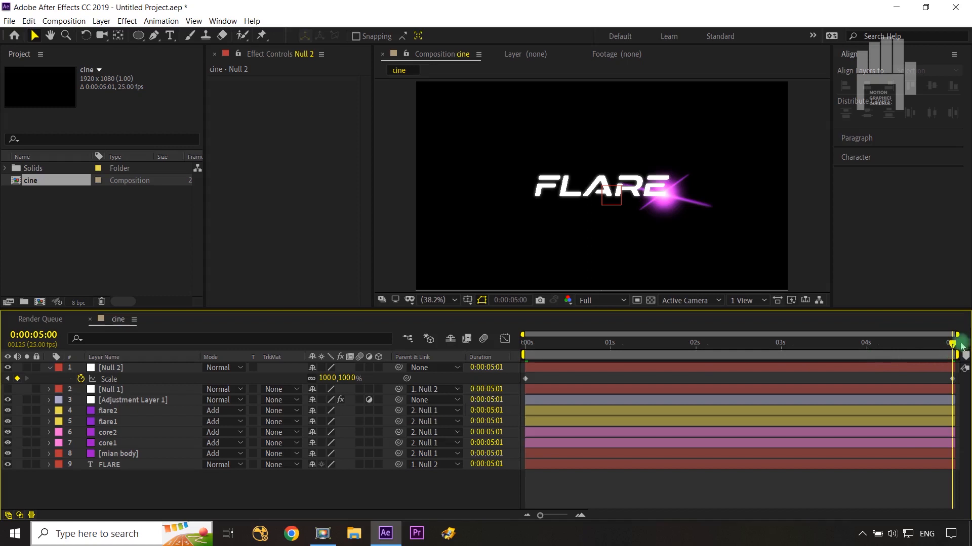
Set Opacity keyframes at the first frame on the flare2, flare1, core2, core1 and mian body layers
left_click_drag(955, 346, 513, 360)
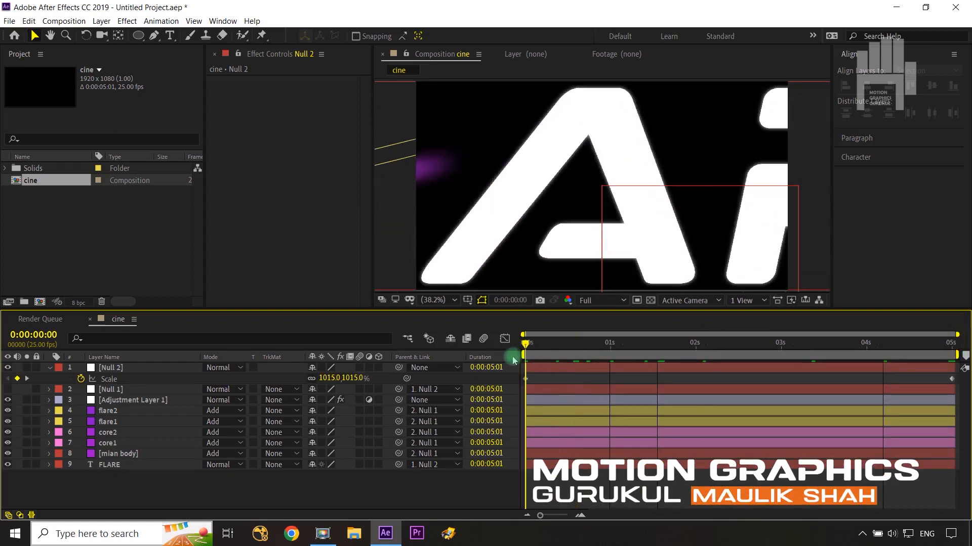
left_click(117, 411)
left_click(117, 454, "shift")
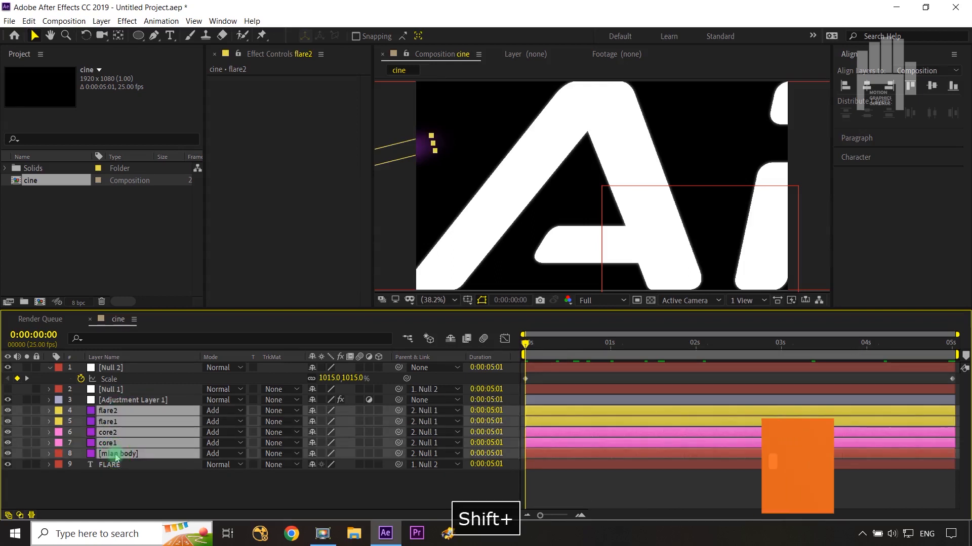
key("t")
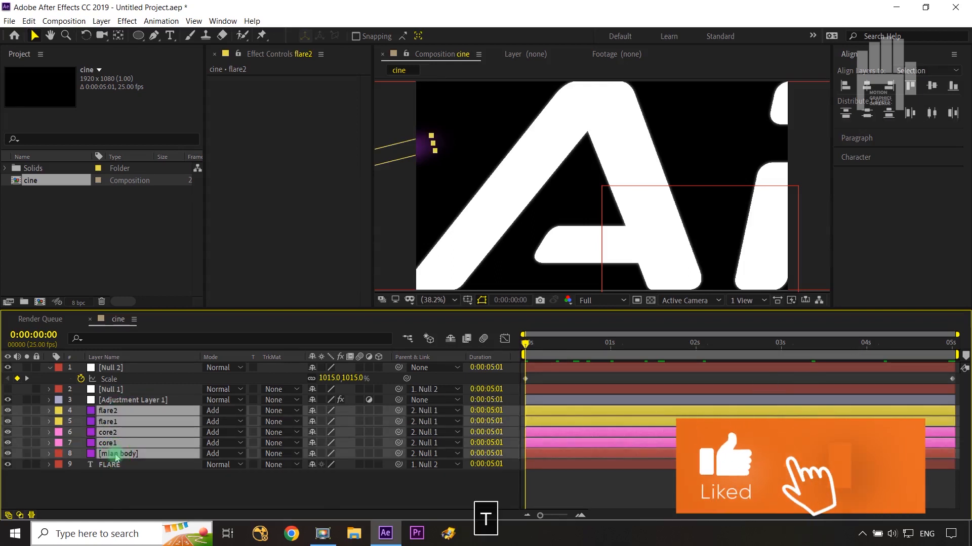
left_click(80, 422)
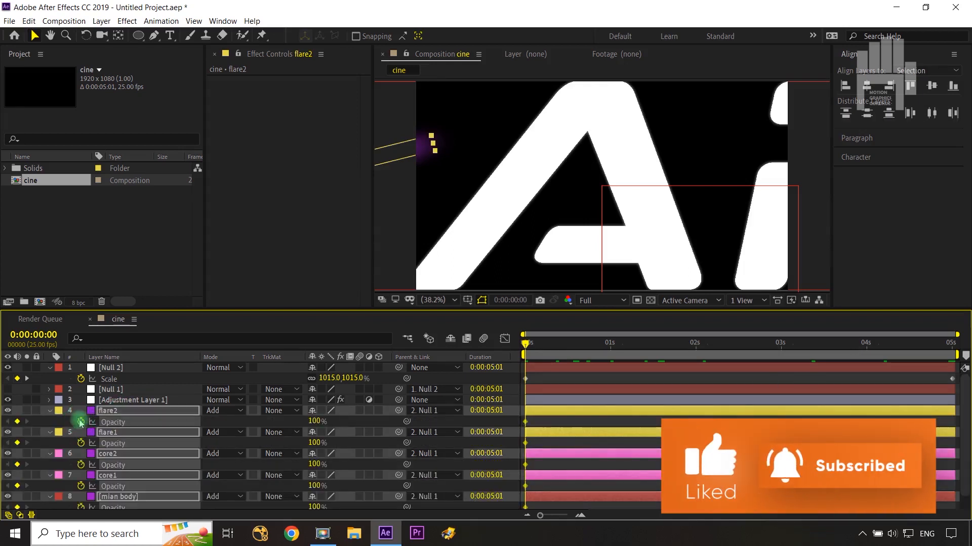
Add Opacity keyframes to the five selected flare layers at 0:00:02:16, keeping 100%, and at 0:00:05:00 with 14%
left_click_drag(527, 345, 752, 359)
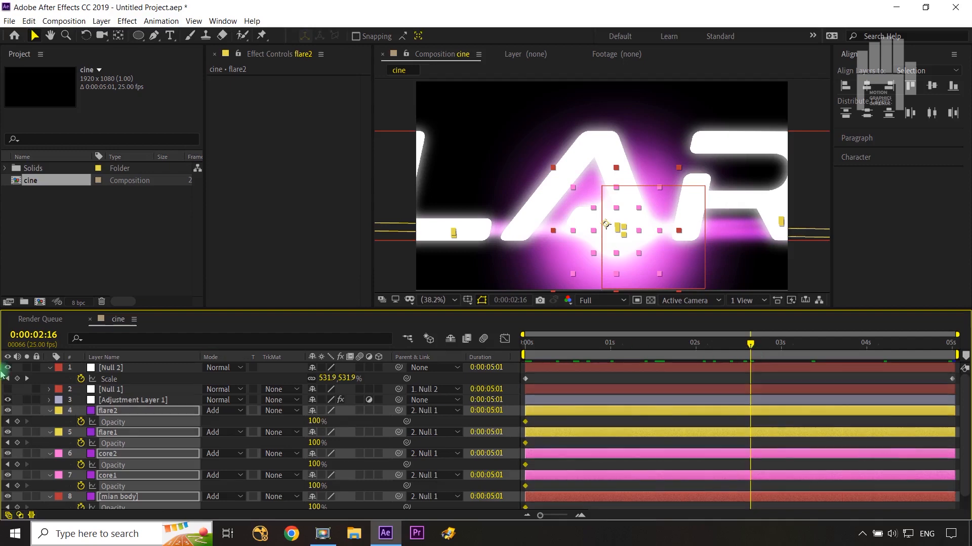
left_click(15, 422)
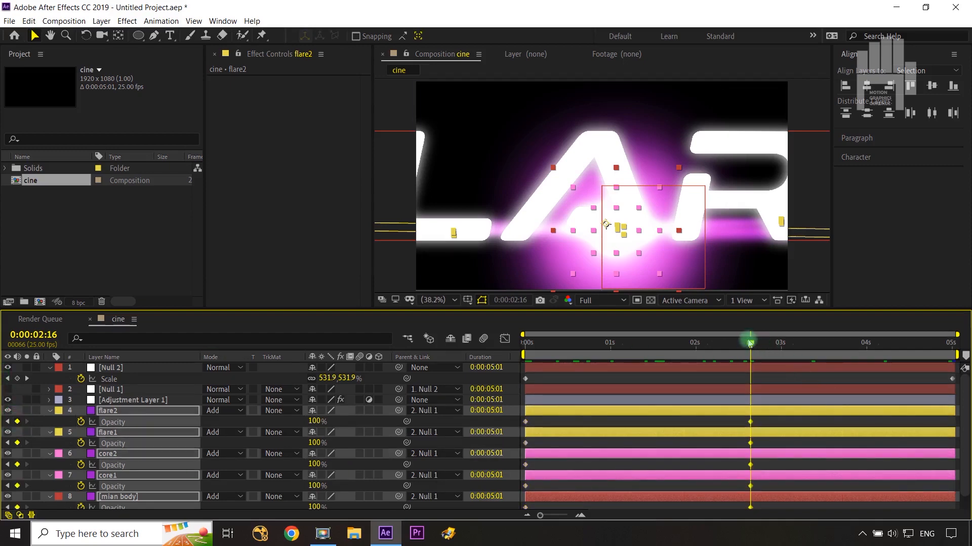
left_click(802, 344)
left_click_drag(927, 352, 952, 344)
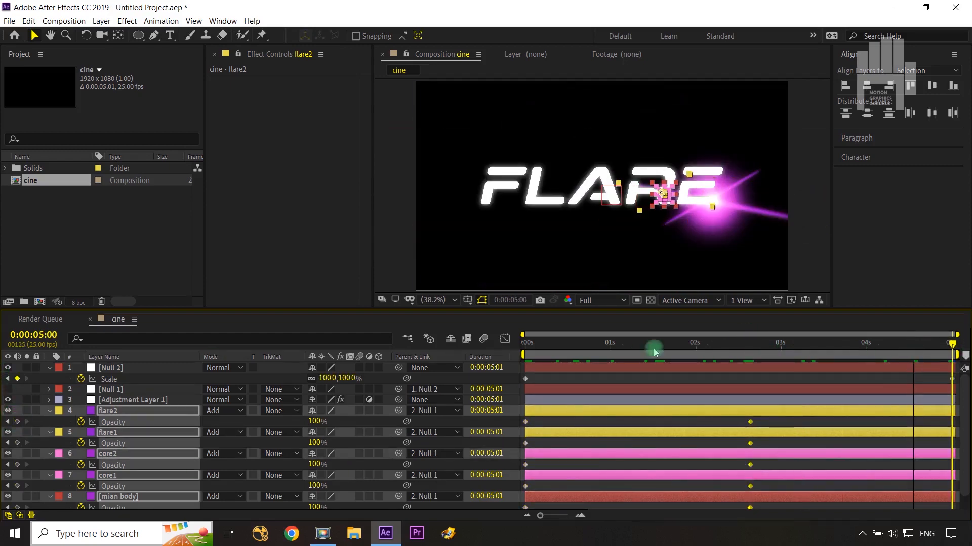
left_click(18, 422)
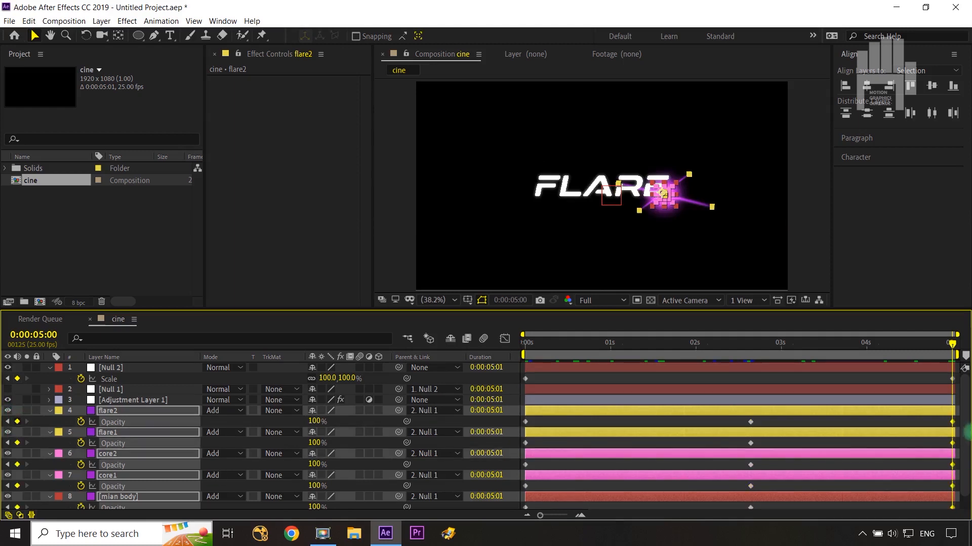
left_click_drag(314, 421, 164, 432)
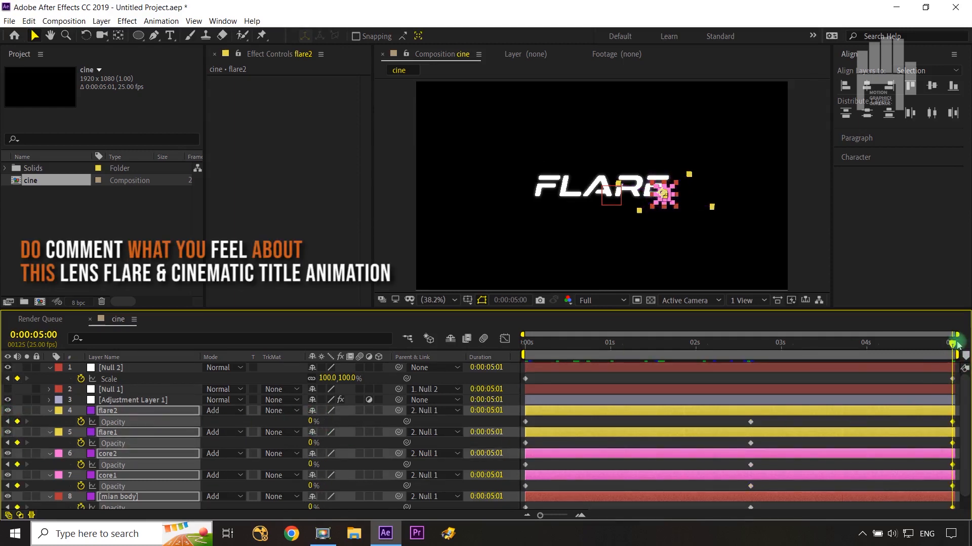
left_click_drag(310, 421, 316, 421)
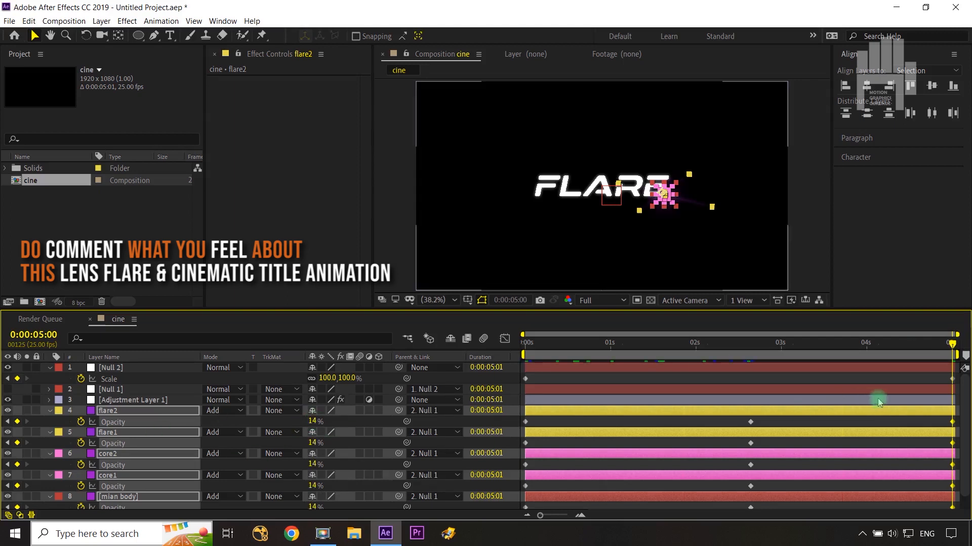
Set the Opacity of the five flare layers to 13% at the first frame
left_click_drag(952, 348, 525, 345)
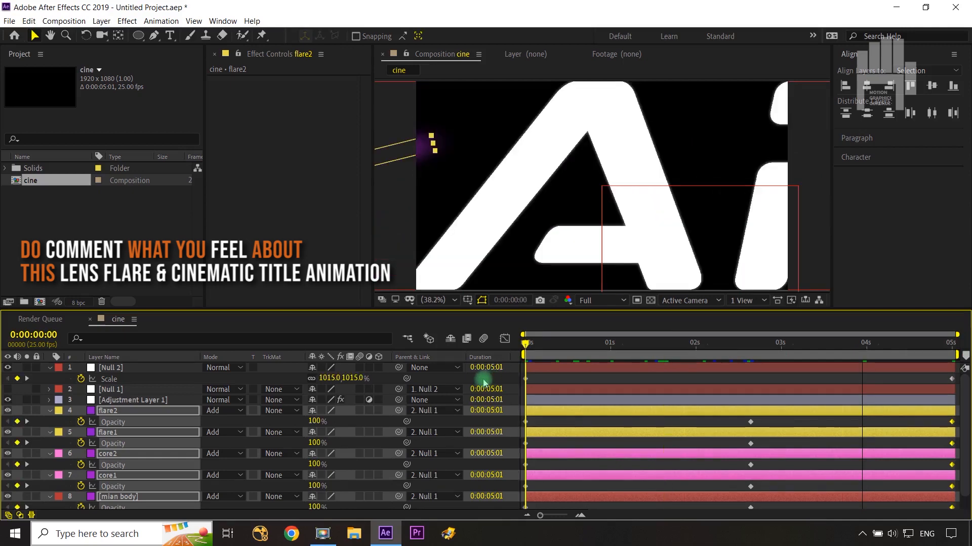
type("13")
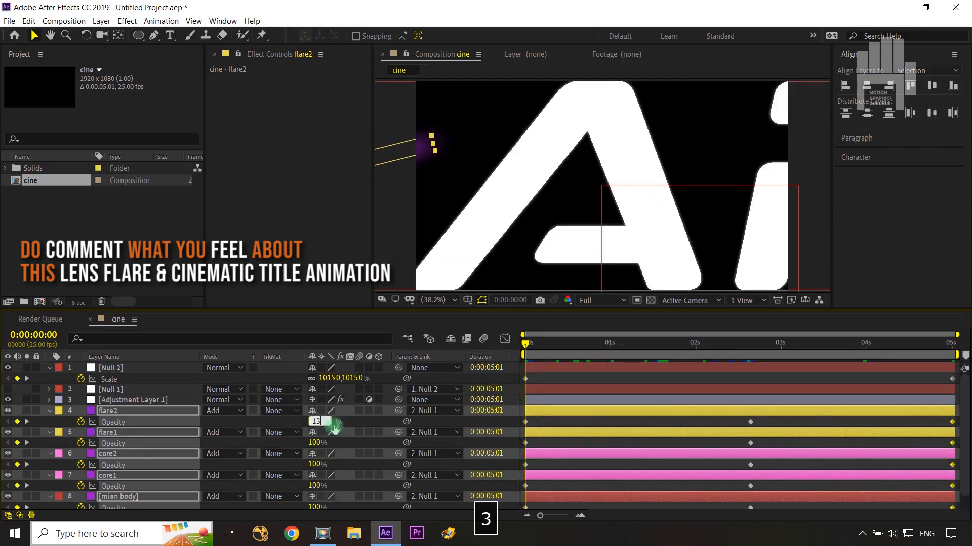
left_click(354, 422)
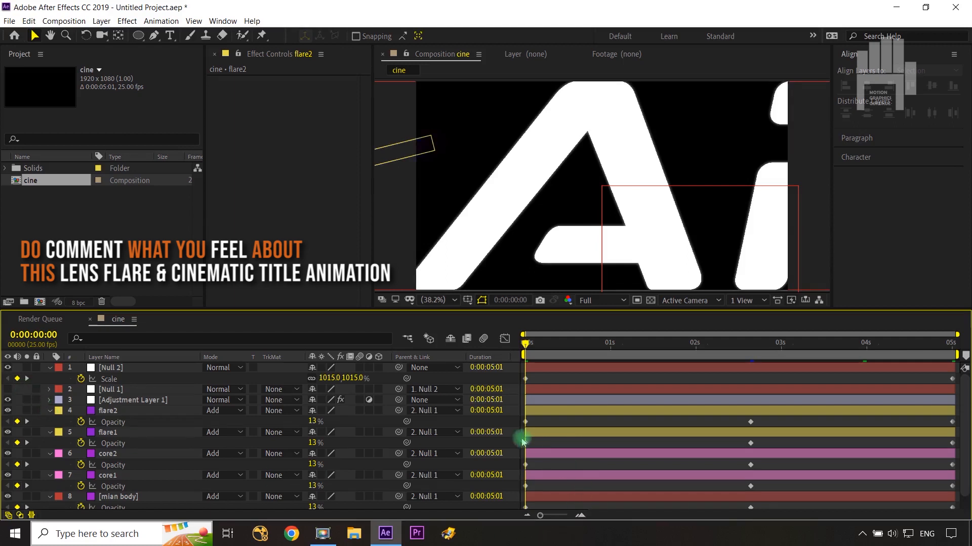
Apply Easy Ease to all flare layer Opacity keyframes and lengthen the middle keyframes' influence handles on both sides in the speed graph
left_click_drag(517, 424, 967, 506)
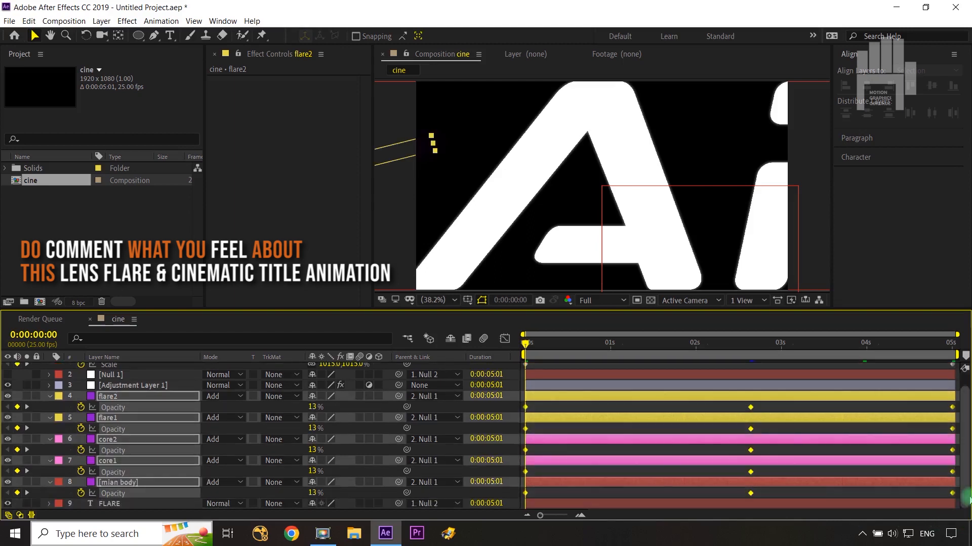
key("F9")
left_click(505, 338)
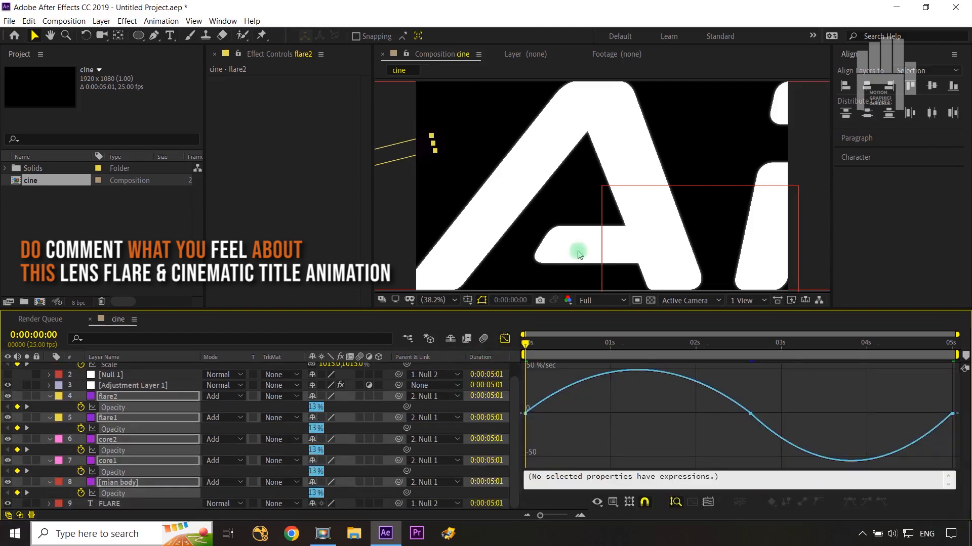
left_click_drag(799, 394, 697, 457)
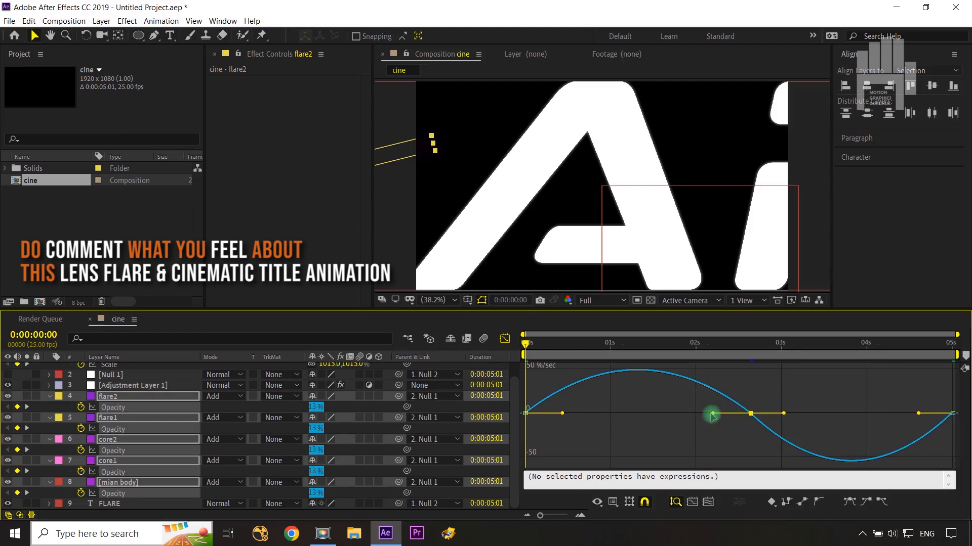
left_click_drag(712, 414, 623, 415)
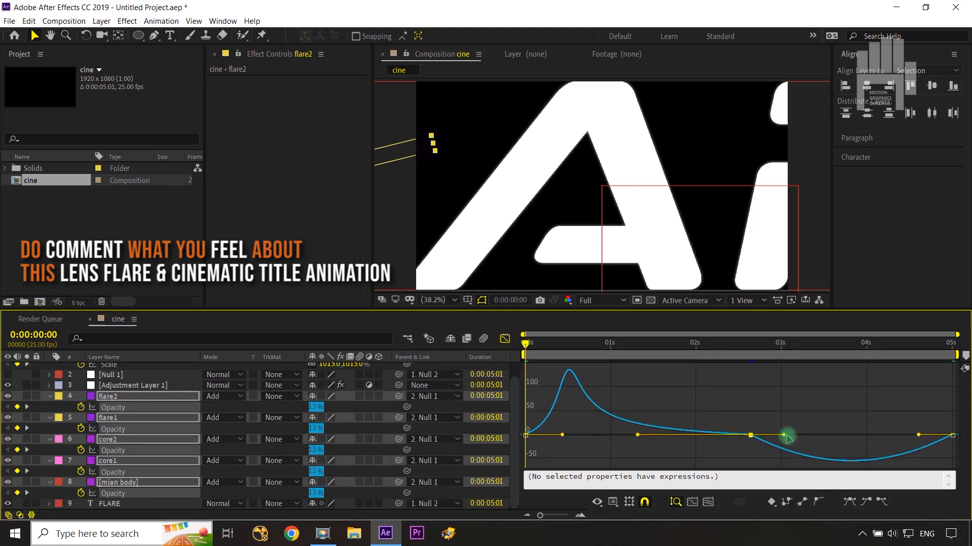
left_click_drag(784, 435, 853, 448)
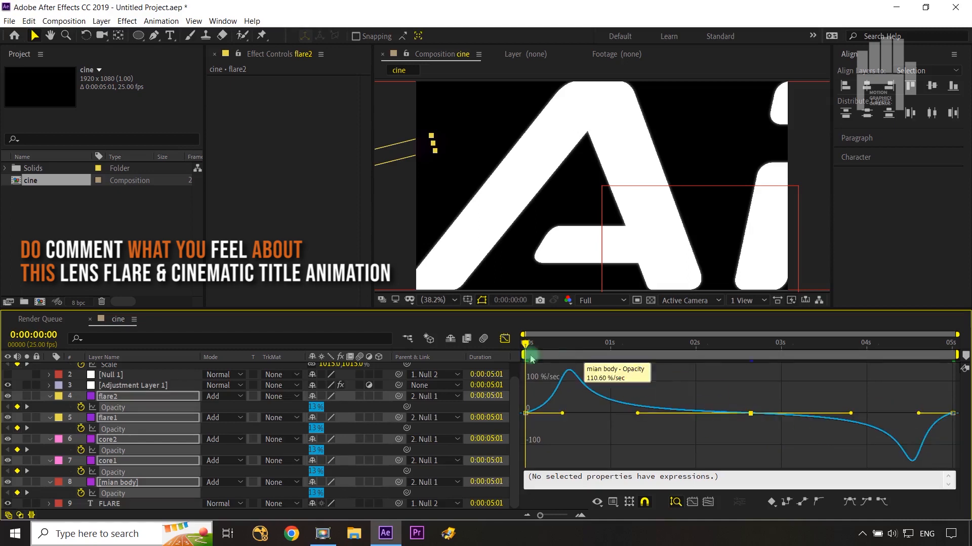
left_click(504, 338)
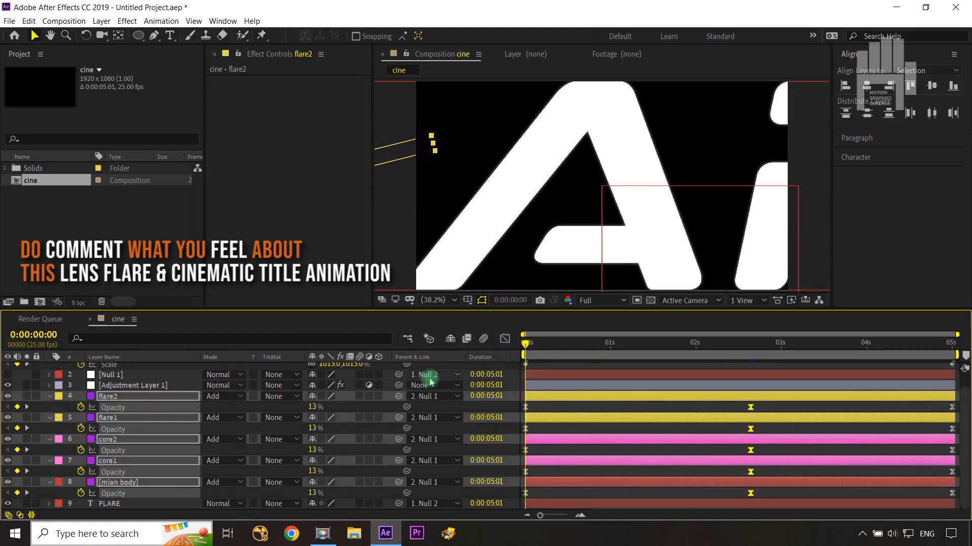
left_click(464, 374)
key("shift+slash")
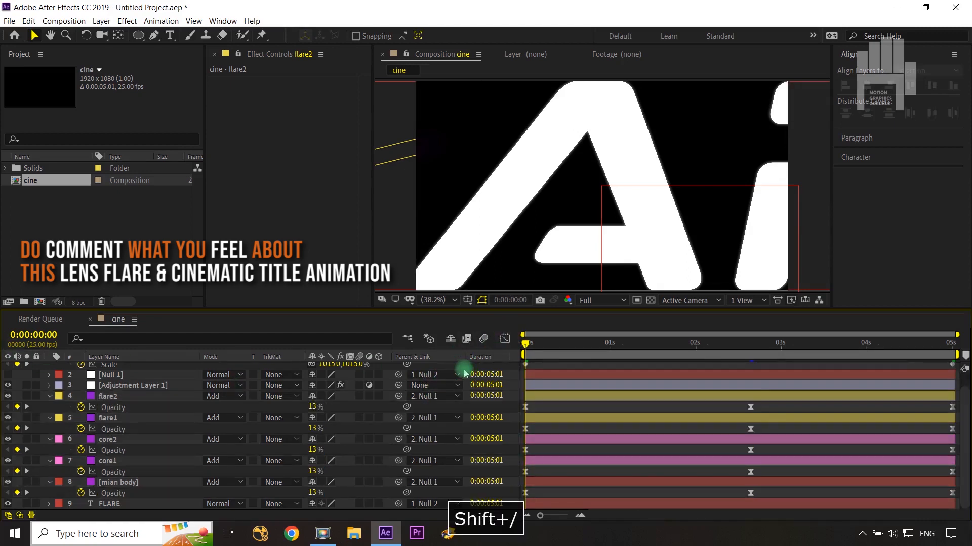
Hide the Null 2 layer and trim the work area to run from about half a second to 0:00:04:14
scroll(101, 365, "up", 1)
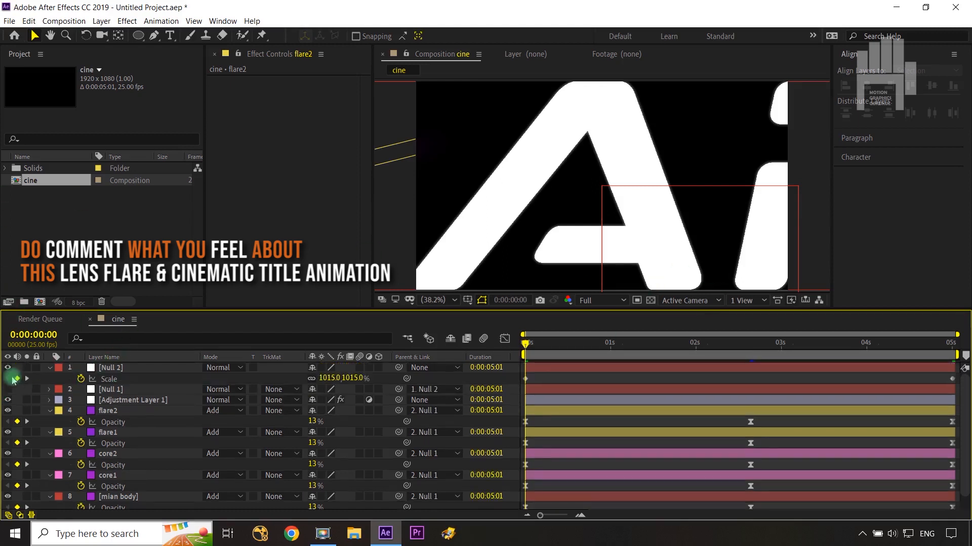
left_click(8, 368)
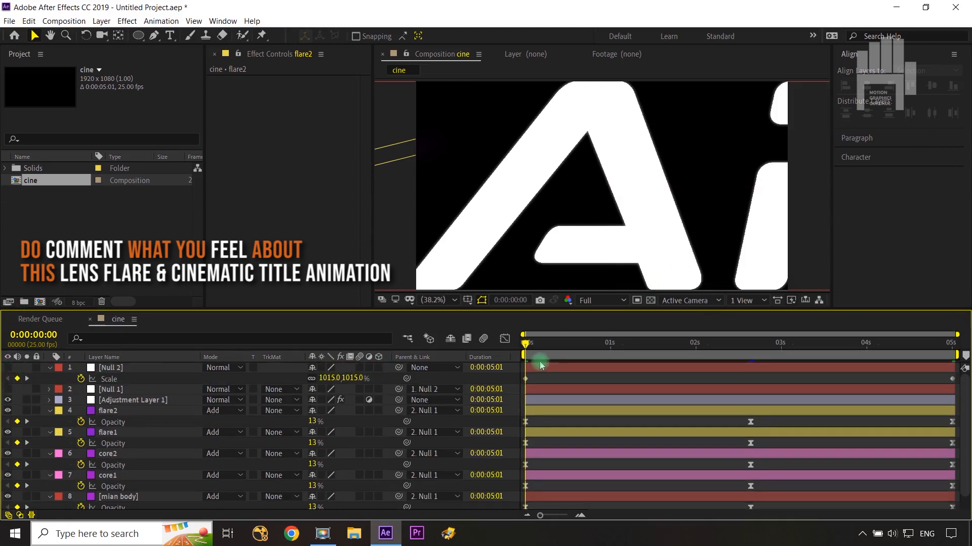
left_click_drag(526, 345, 917, 349)
key("b")
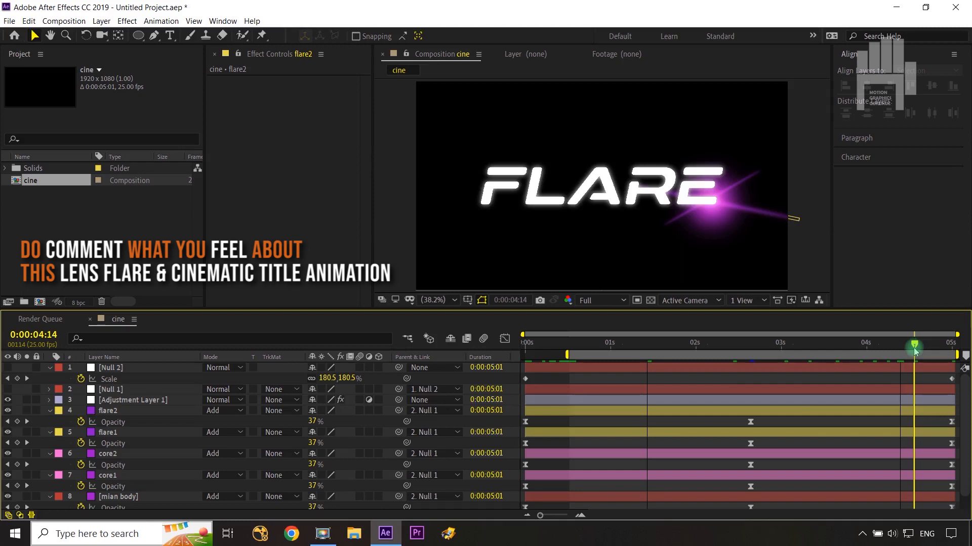
key("b")
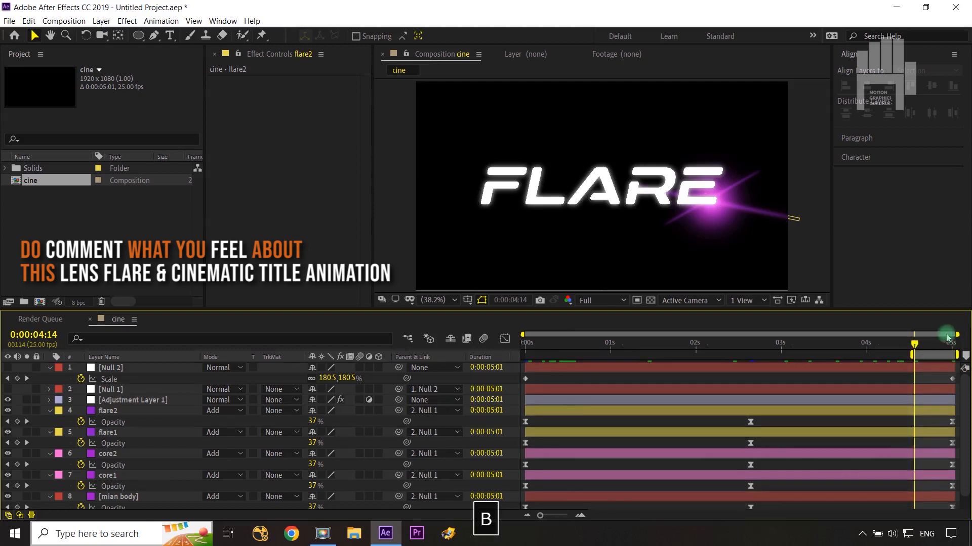
key("ctrl+z")
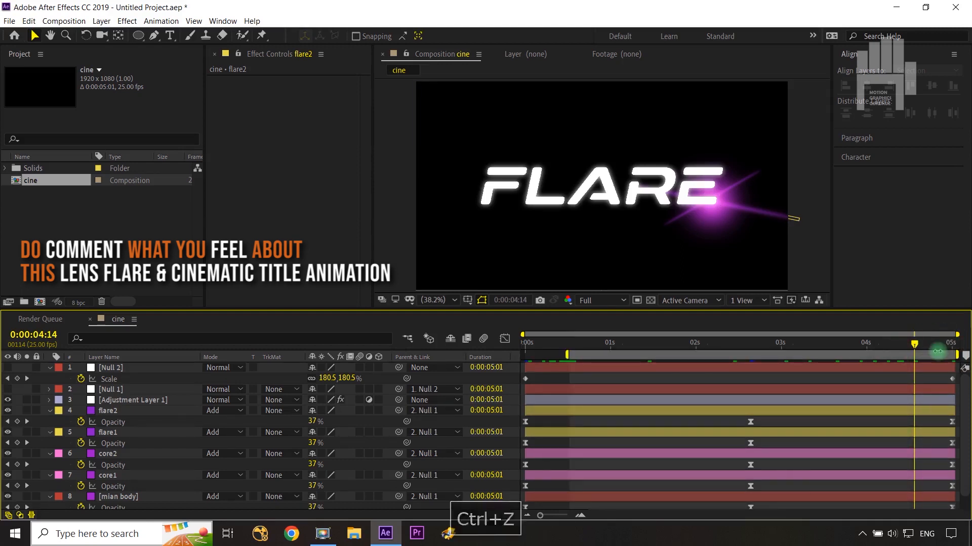
key("n")
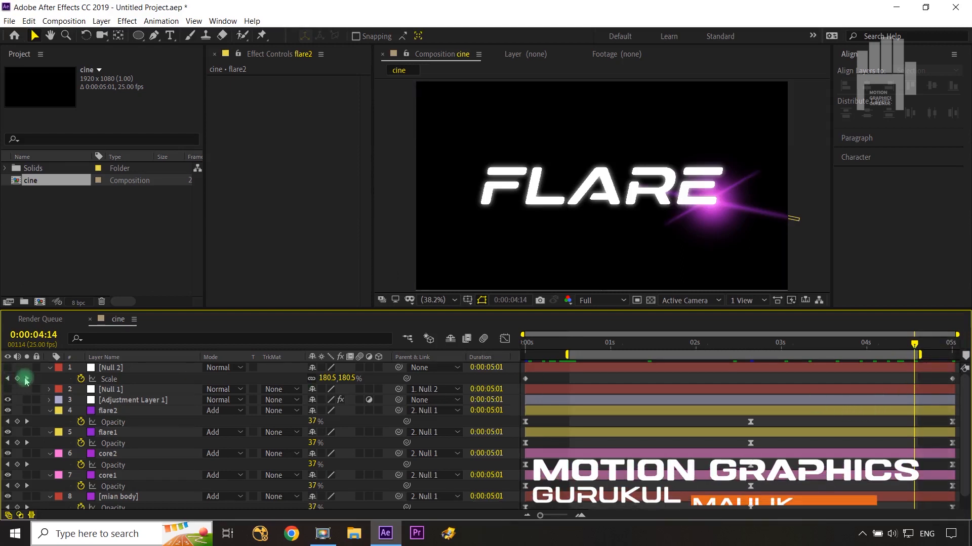
Set Null 2's Scale keyframe at 0:00:05:00 to 64% and return to the first frame
left_click(27, 379)
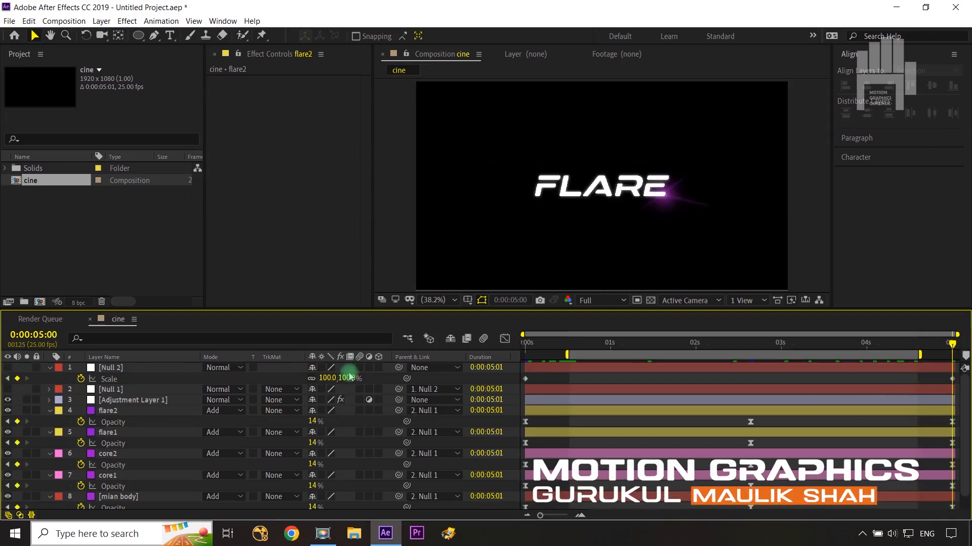
left_click_drag(344, 380, 332, 380)
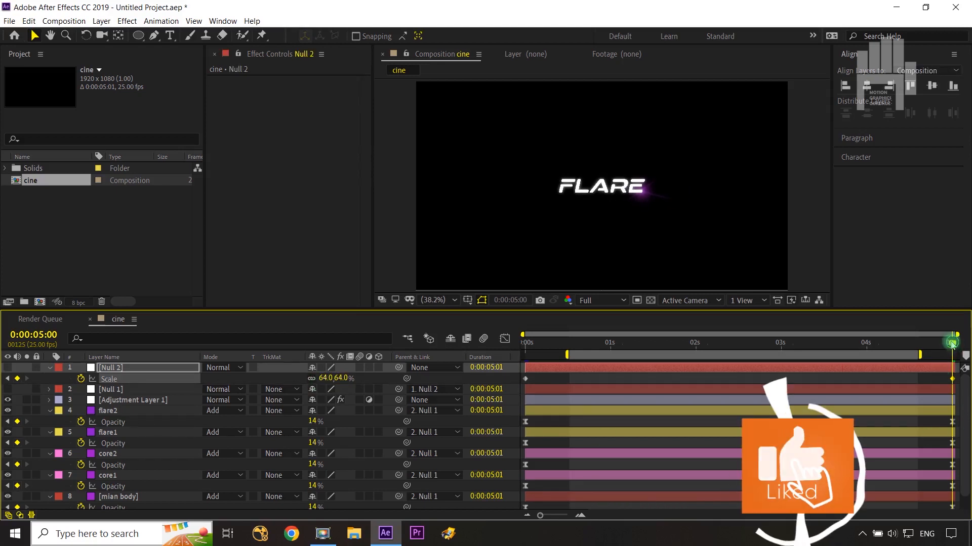
left_click_drag(951, 345, 509, 350)
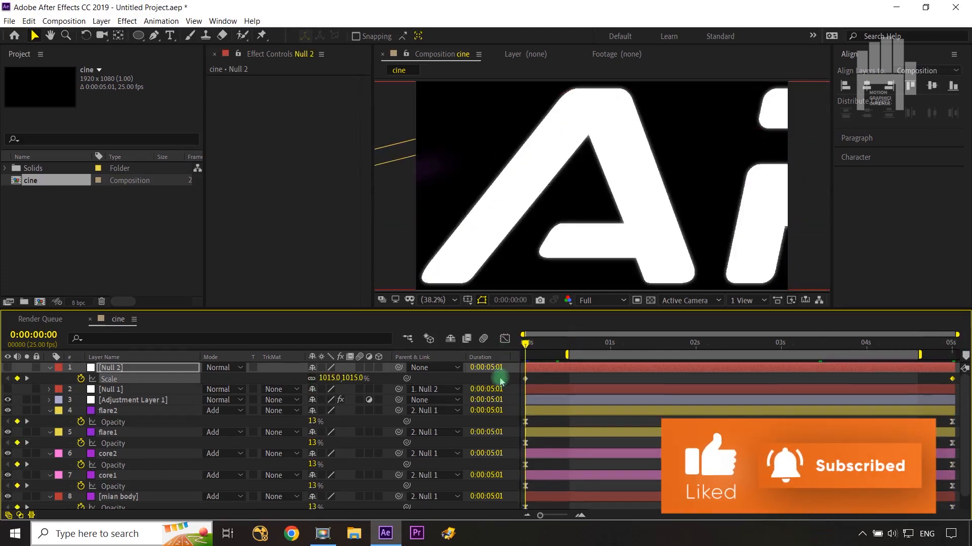